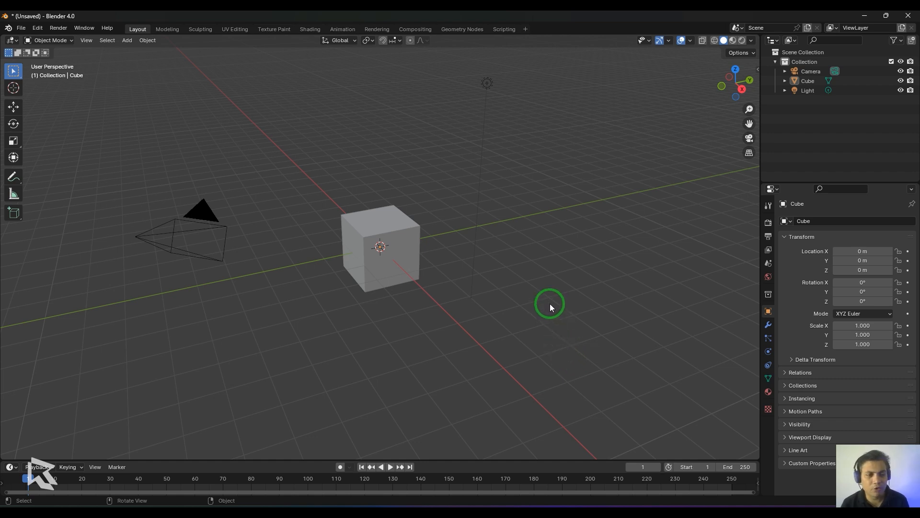
Switch to the front orthographic view and delete the default cube, camera and light from the scene.
{"action": "key", "text": "KP_1"}
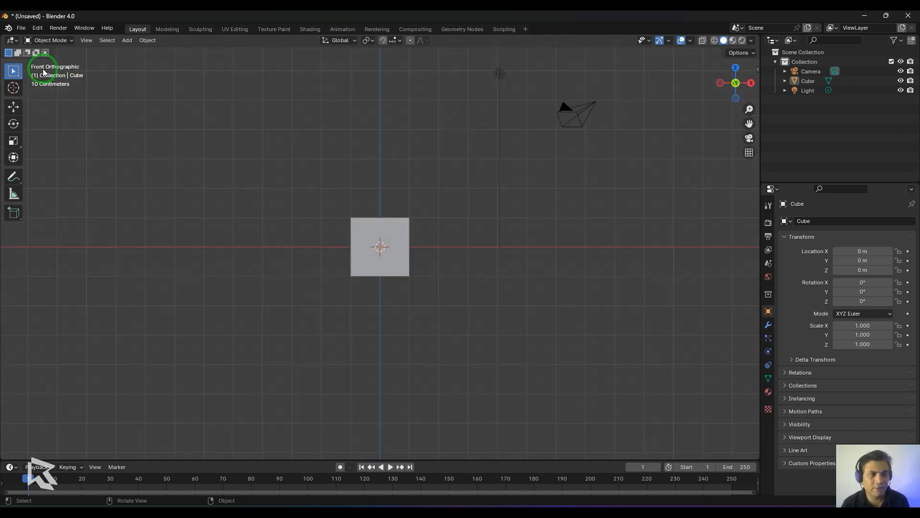
{"action": "scroll", "coordinate": [418, 257], "scroll_direction": "up", "scroll_amount": 1}
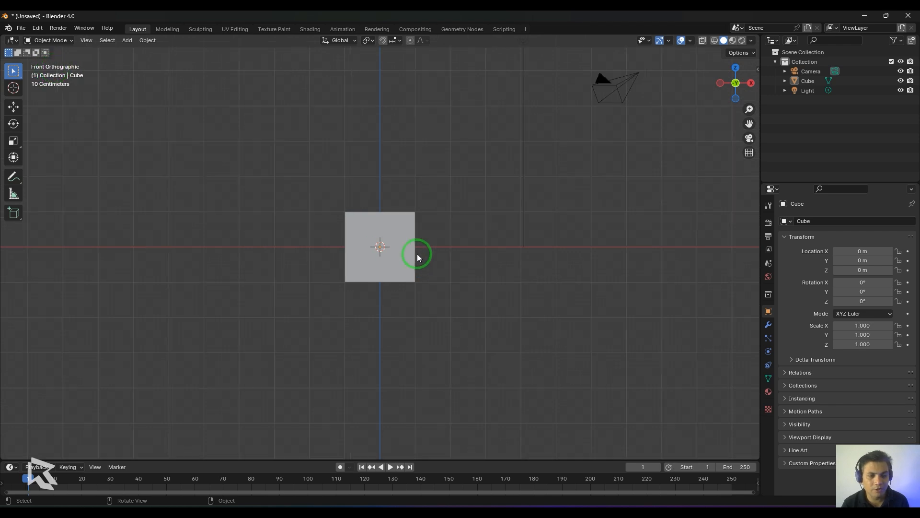
{"action": "scroll", "coordinate": [407, 264], "scroll_direction": "up", "scroll_amount": 1}
{"action": "left_click", "coordinate": [399, 269]}
{"action": "key", "text": "Delete"}
{"action": "left_click", "coordinate": [810, 71]}
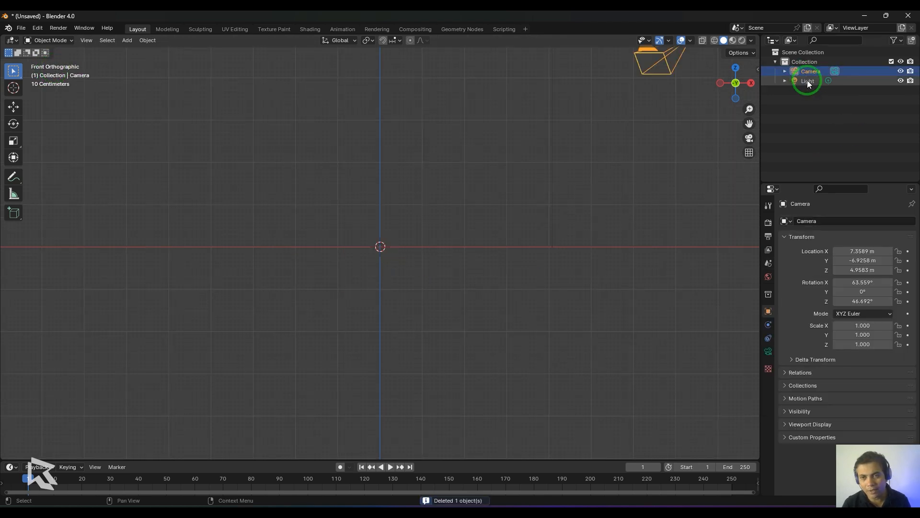
{"action": "left_click", "coordinate": [808, 81], "text": "shift"}
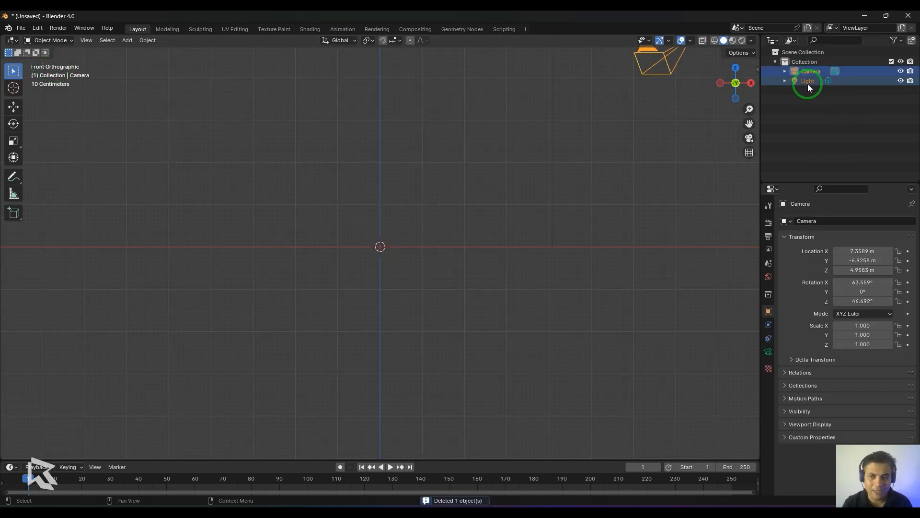
{"action": "key", "text": "Delete"}
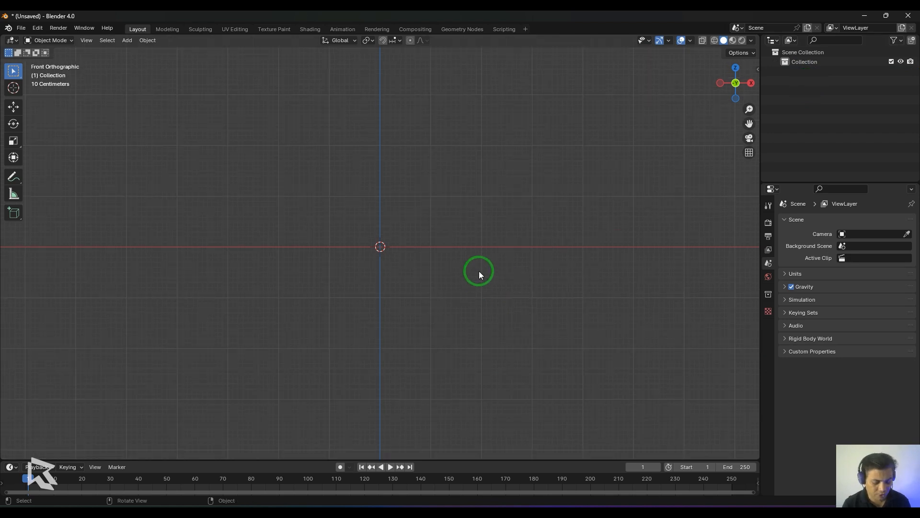
Add Lantern.jpg from the Desktop's temp folder as a background image aligned to the front view.
{"action": "key", "text": "shift+a"}
{"action": "mouse_move", "coordinate": [480, 267]}
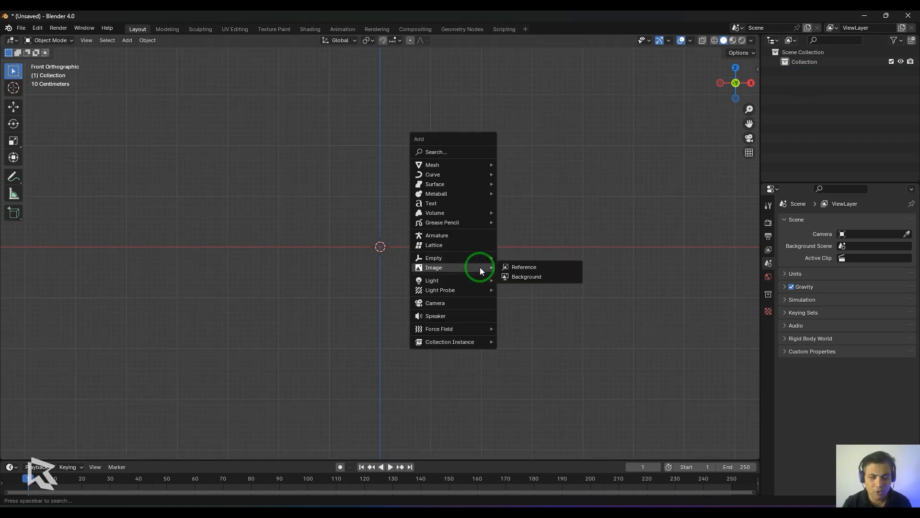
{"action": "left_click", "coordinate": [524, 277]}
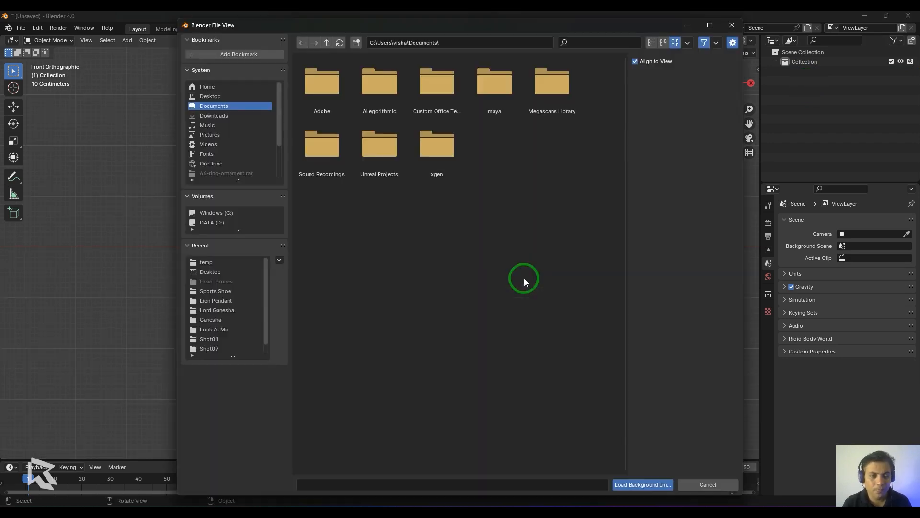
{"action": "left_click", "coordinate": [209, 96]}
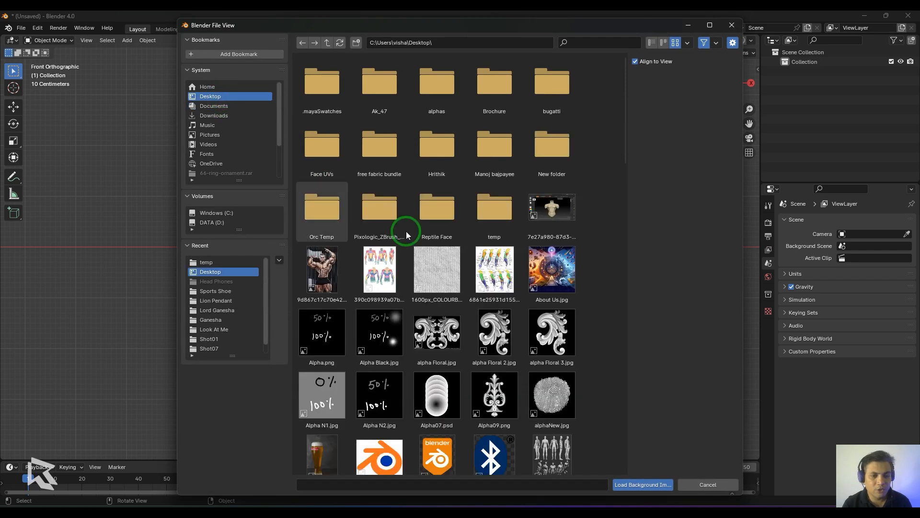
{"action": "double_click", "coordinate": [495, 217]}
{"action": "left_click", "coordinate": [322, 82]}
{"action": "left_click", "coordinate": [629, 484]}
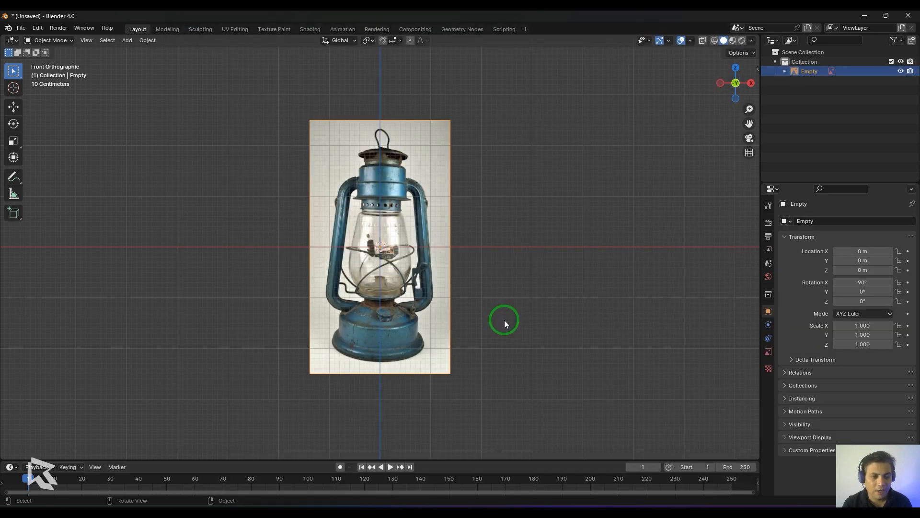
Enable opacity for the lantern background image, lower it to about 0.417, and deselect the image.
{"action": "left_click", "coordinate": [769, 352]}
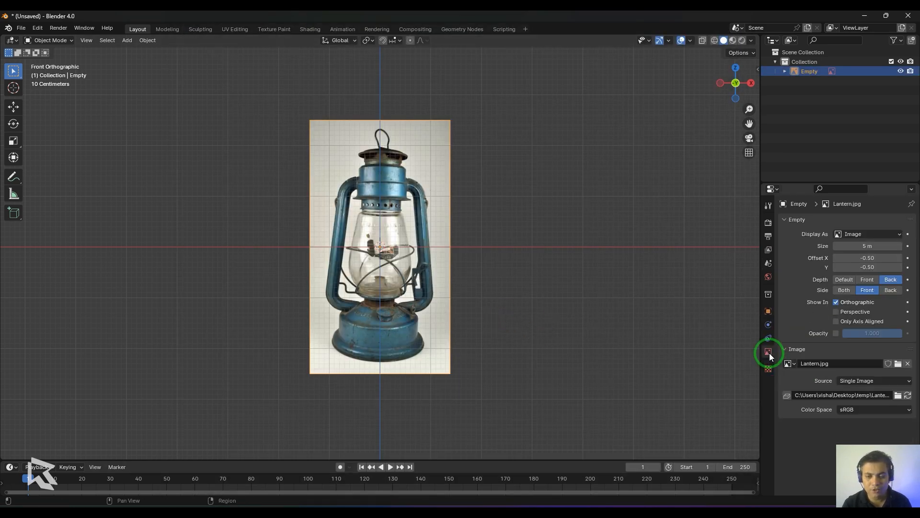
{"action": "left_click", "coordinate": [836, 333]}
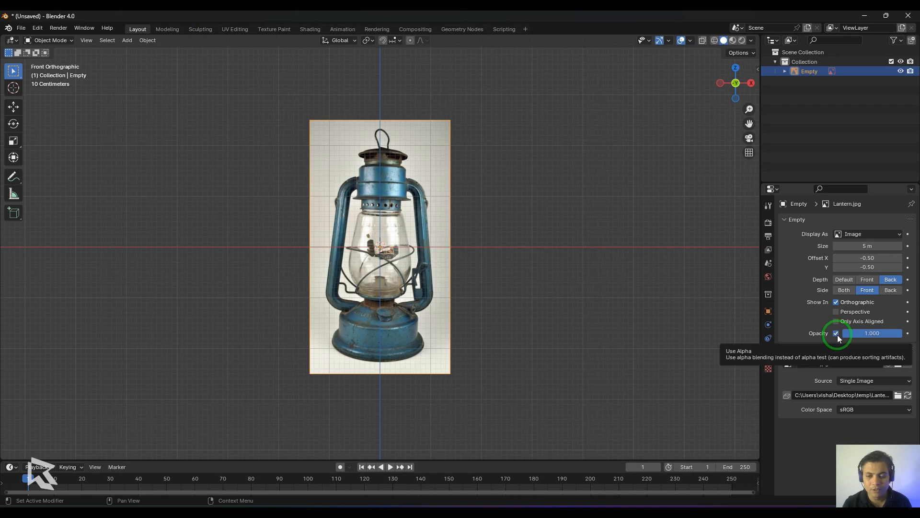
{"action": "left_click_drag", "start_coordinate": [895, 334], "coordinate": [868, 334]}
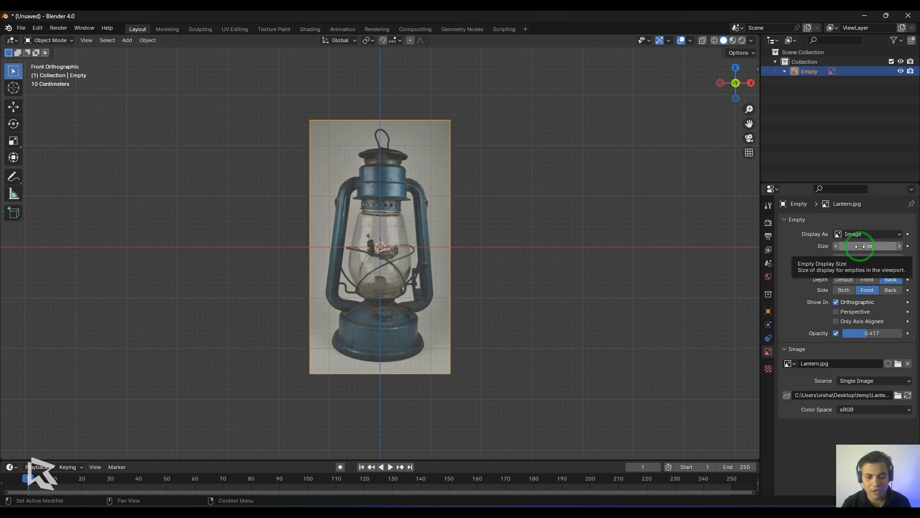
{"action": "scroll", "coordinate": [487, 366], "scroll_direction": "up", "scroll_amount": 2}
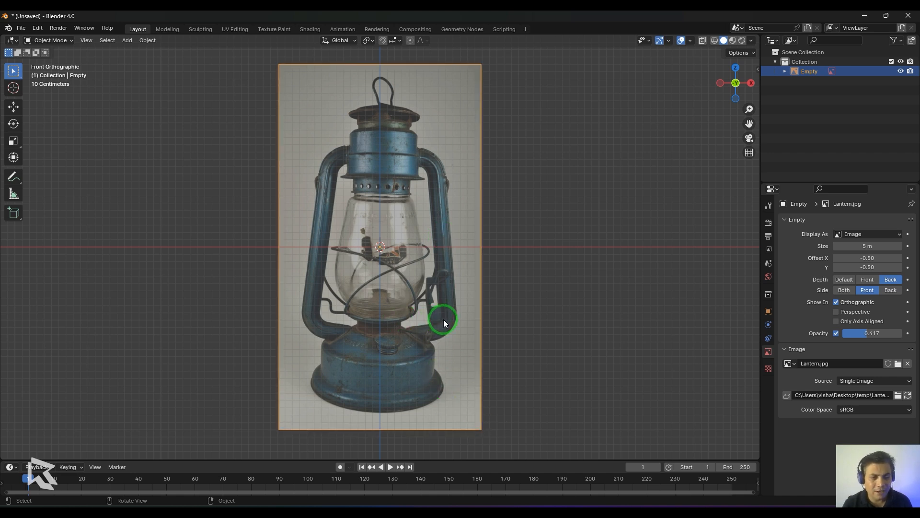
{"action": "key", "text": "alt+a"}
{"action": "middle_click_drag", "start_coordinate": [444, 319], "coordinate": [563, 317]}
{"action": "key", "text": "KP_1"}
{"action": "key", "text": "KP_1"}
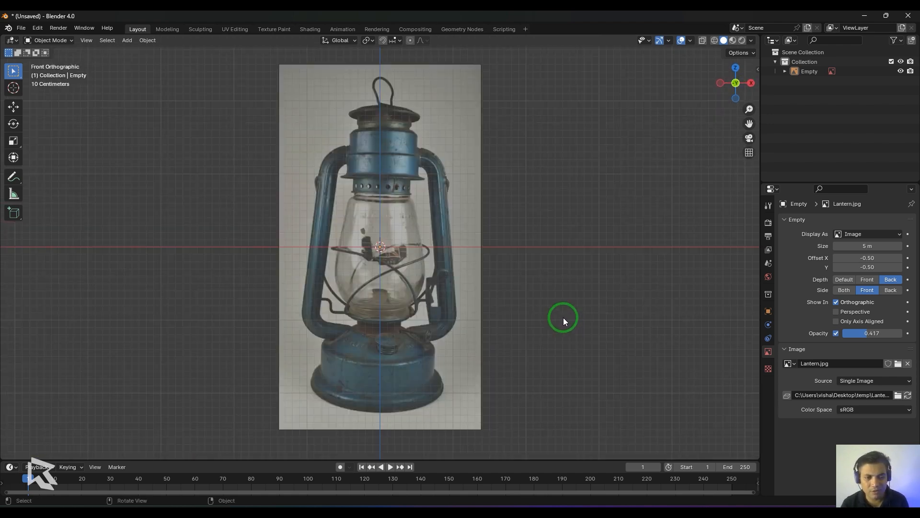
{"action": "key", "text": "shift+a"}
{"action": "mouse_move", "coordinate": [560, 298]}
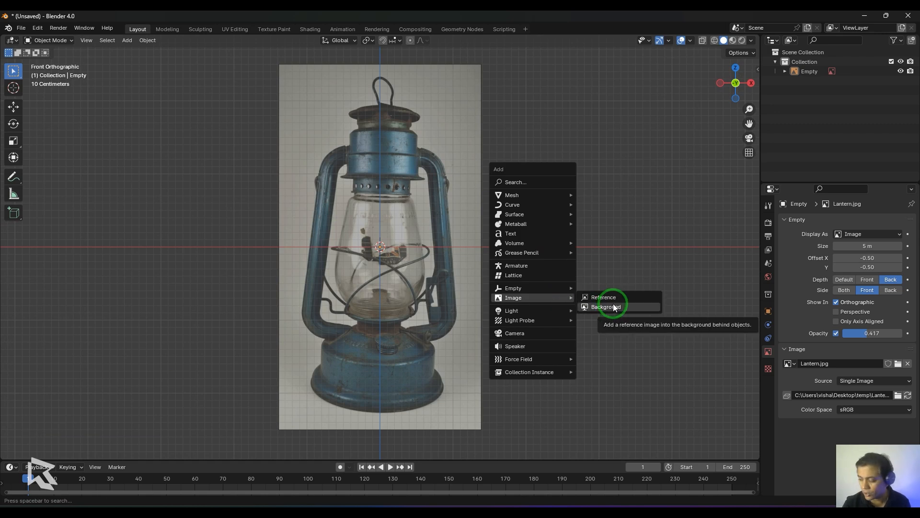
{"action": "key", "text": "Escape"}
Add a Path curve at the origin and set its Y rotation to 90° so it stands vertically.
{"action": "key", "text": "shift+a"}
{"action": "mouse_move", "coordinate": [554, 158]}
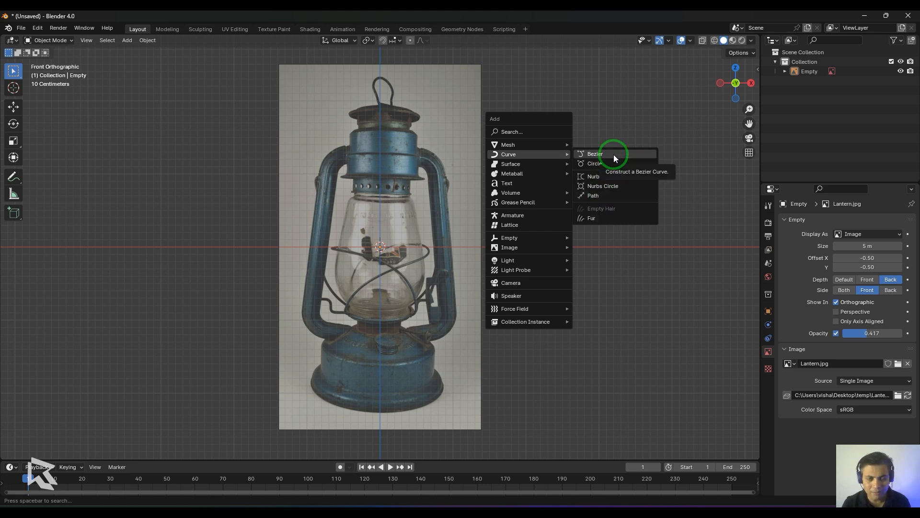
{"action": "left_click", "coordinate": [607, 195]}
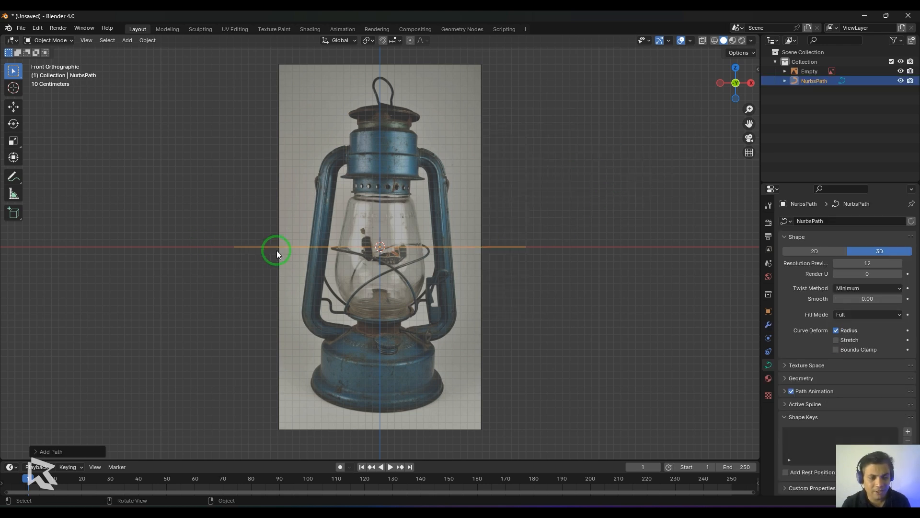
{"action": "left_click", "coordinate": [65, 451]}
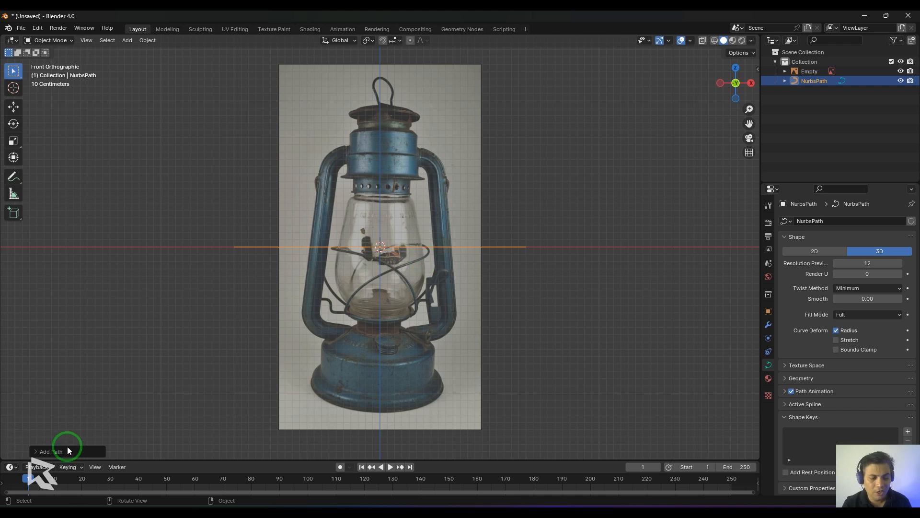
{"action": "left_click", "coordinate": [125, 437]}
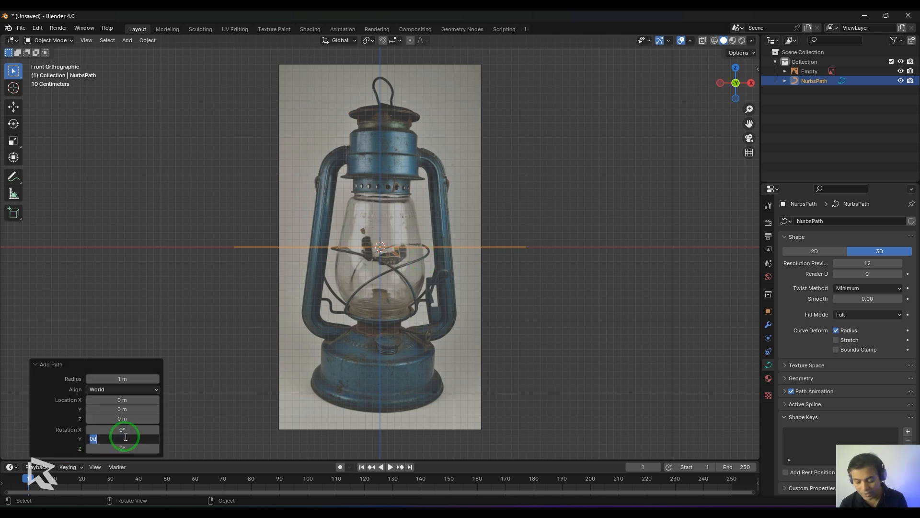
{"action": "type", "text": "90"}
{"action": "key", "text": "Return"}
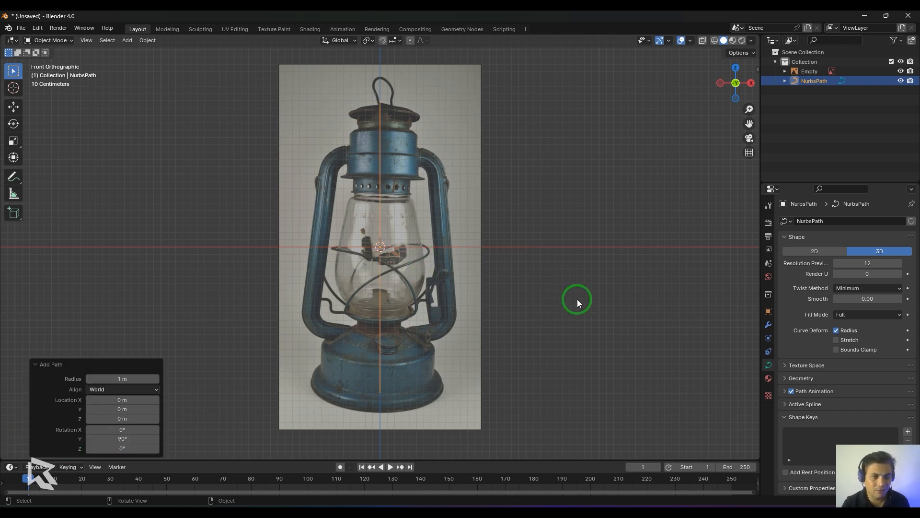
Scale the path down to about 0.176 and place it along the right-hand edge of the lantern's fuel tank.
{"action": "scroll", "coordinate": [581, 309], "scroll_direction": "up", "scroll_amount": 5}
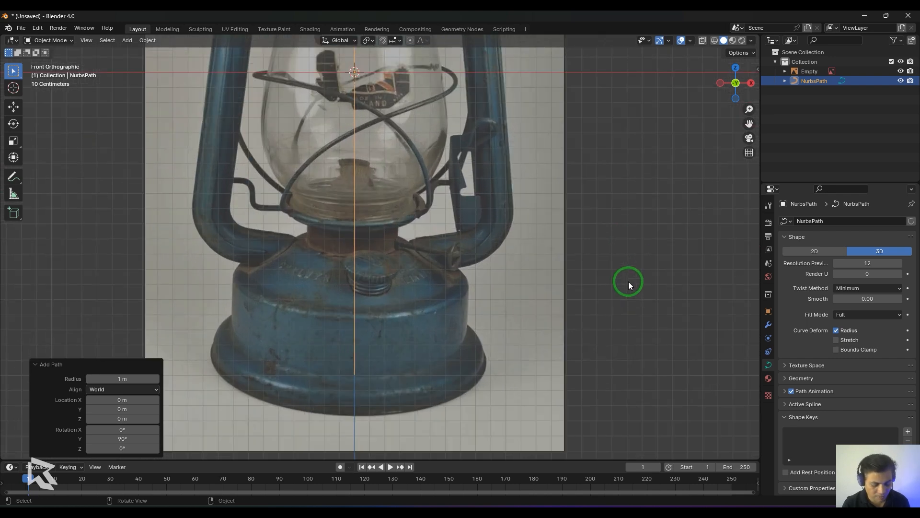
{"action": "key", "text": "g"}
{"action": "left_click", "coordinate": [732, 421]}
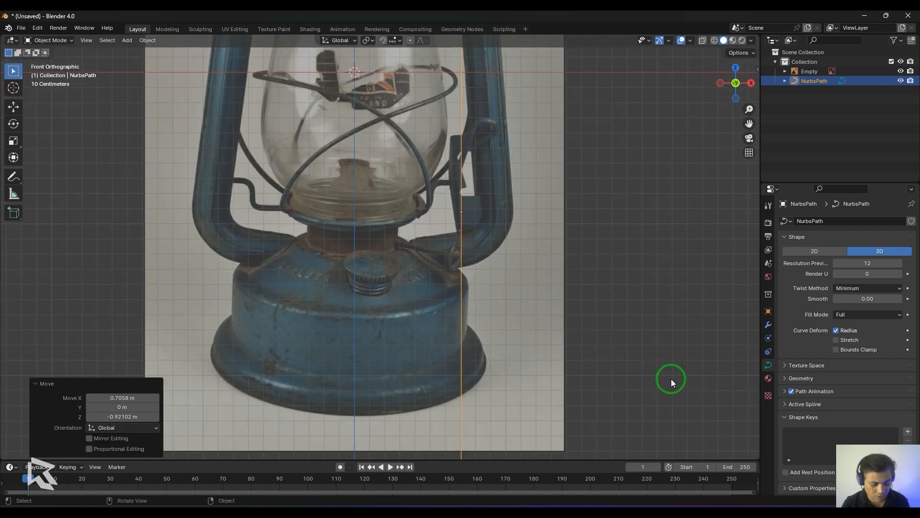
{"action": "key", "text": "s"}
{"action": "left_click", "coordinate": [508, 239]}
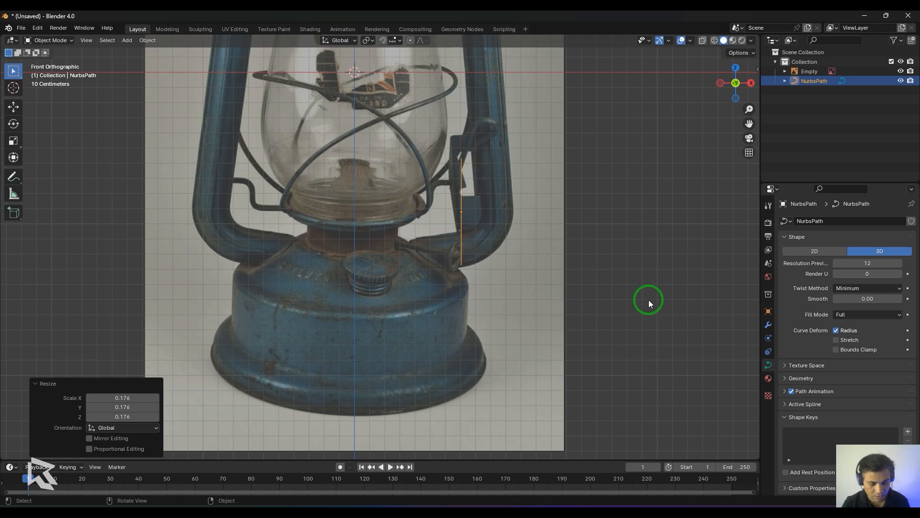
{"action": "key", "text": "g"}
{"action": "left_click", "coordinate": [654, 388]}
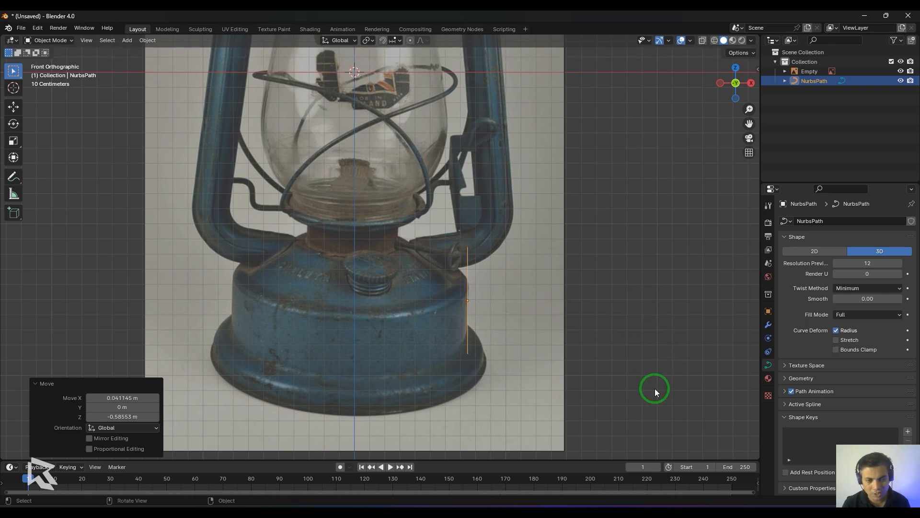
{"action": "key", "text": "g"}
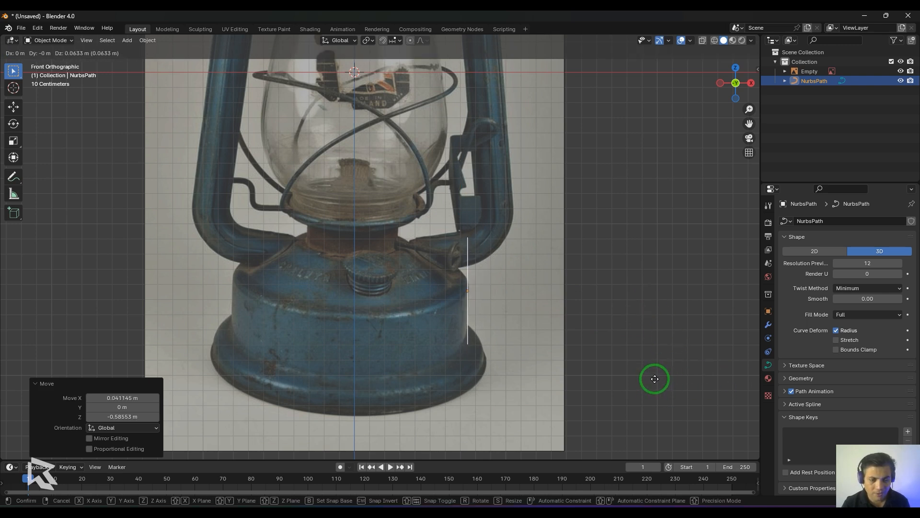
{"action": "left_click", "coordinate": [655, 379]}
Scale the path by about 0.633 and lower it about 0.11 m along the tank's vertical side wall.
{"action": "scroll", "coordinate": [656, 379], "scroll_direction": "up", "scroll_amount": 3}
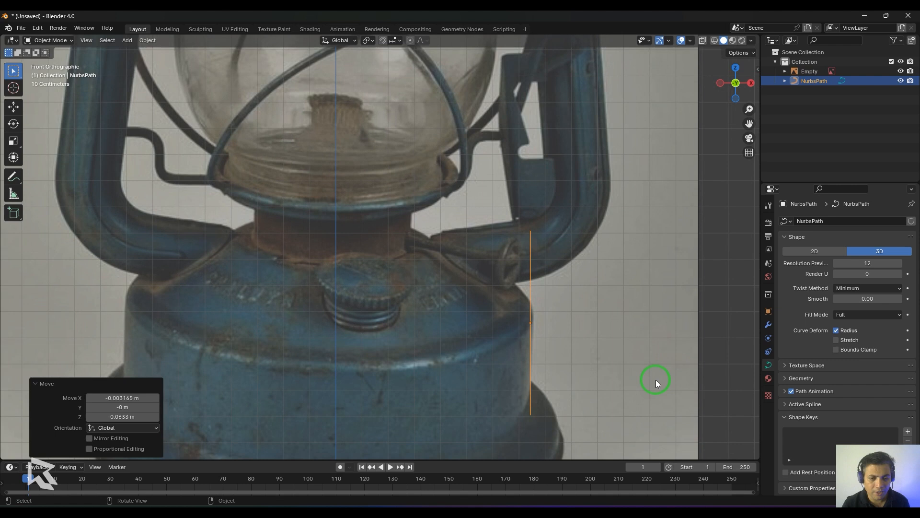
{"action": "middle_click_drag", "start_coordinate": [655, 379], "coordinate": [612, 211], "text": "shift"}
{"action": "scroll", "coordinate": [596, 229], "scroll_direction": "up", "scroll_amount": 2}
{"action": "middle_click_drag", "start_coordinate": [632, 246], "coordinate": [542, 355], "text": "shift"}
{"action": "key", "text": "s"}
{"action": "left_click", "coordinate": [571, 285]}
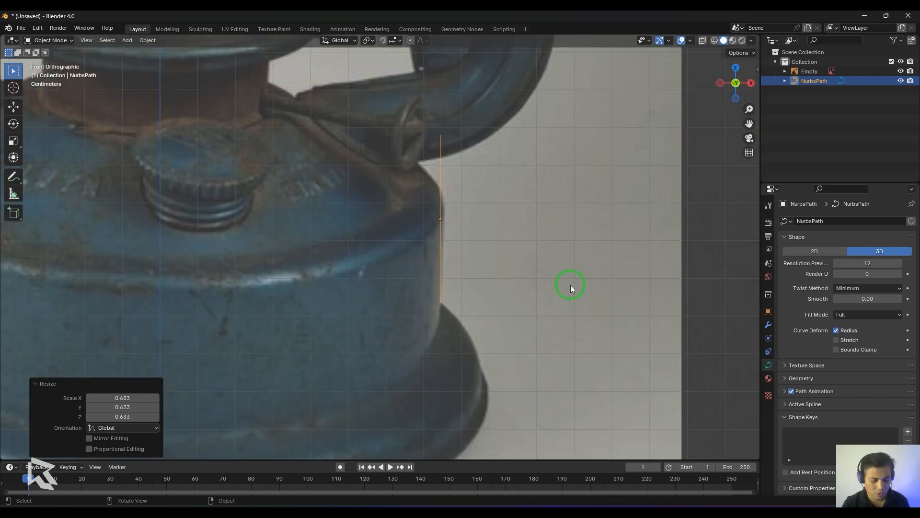
{"action": "key", "text": "g"}
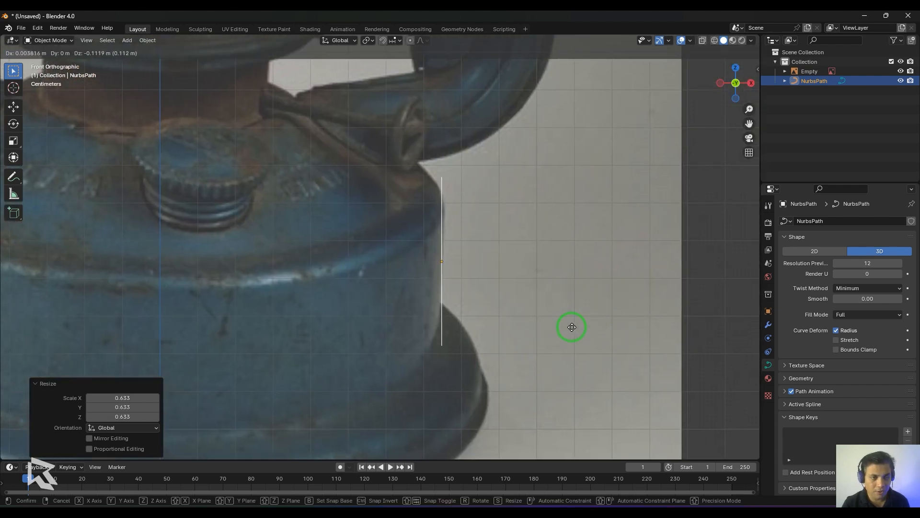
{"action": "left_click", "coordinate": [572, 327]}
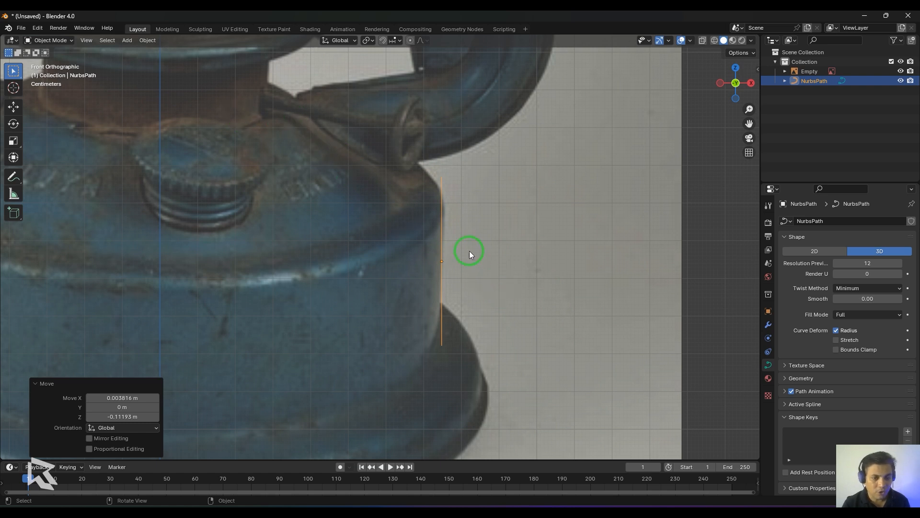
Edit the path and move its topmost control point down about 0.09 m and slightly inward to the tank's shoulder.
{"action": "key", "text": "Tab"}
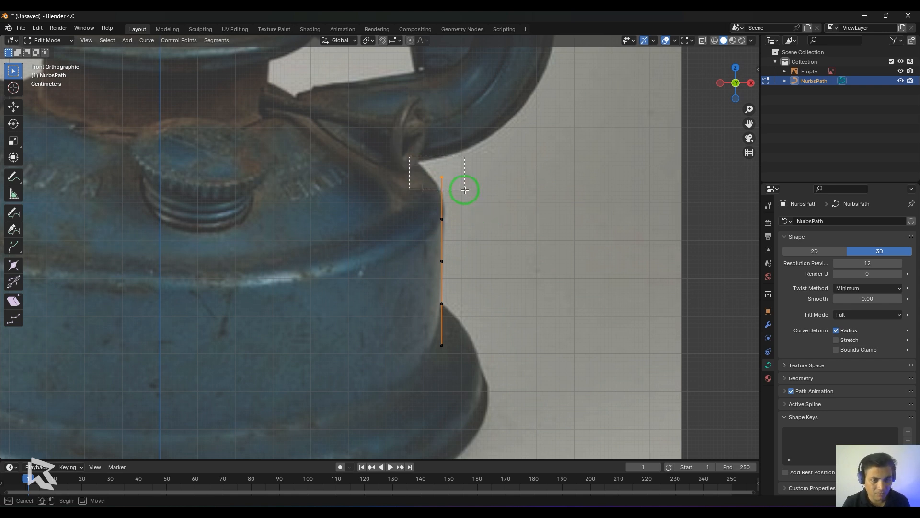
{"action": "key", "text": "g"}
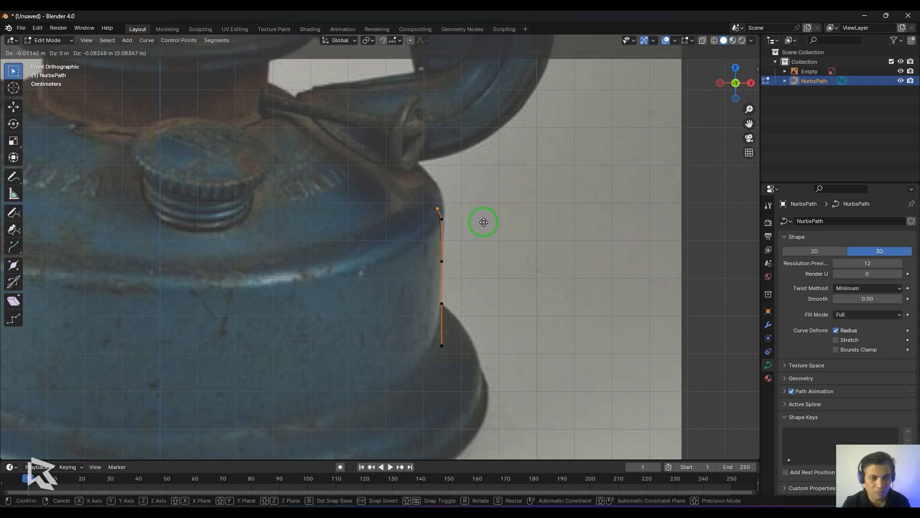
{"action": "left_click", "coordinate": [484, 223]}
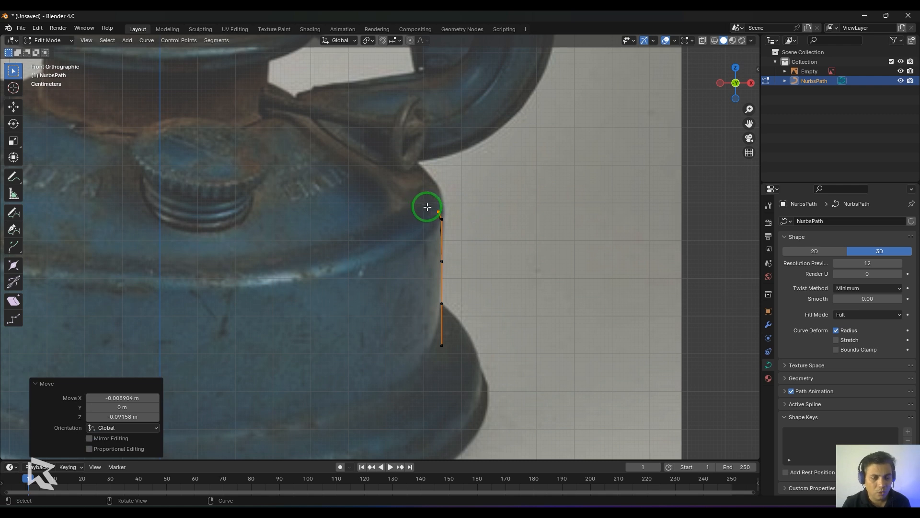
Extend the path from the tank's shoulder inward along the ledge and up the sloping top to about X 0.42 m, Z -1.29 m.
{"action": "right_click", "coordinate": [425, 204], "text": "ctrl"}
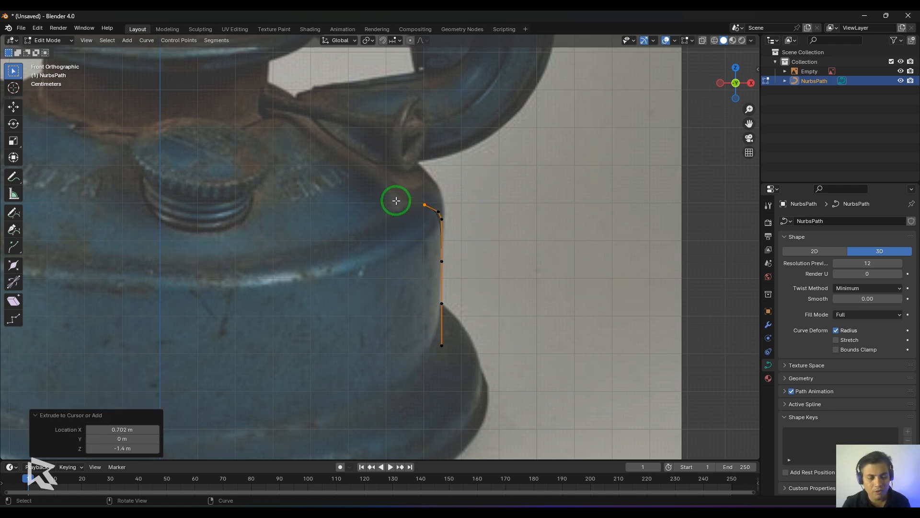
{"action": "right_click", "coordinate": [399, 205], "text": "ctrl"}
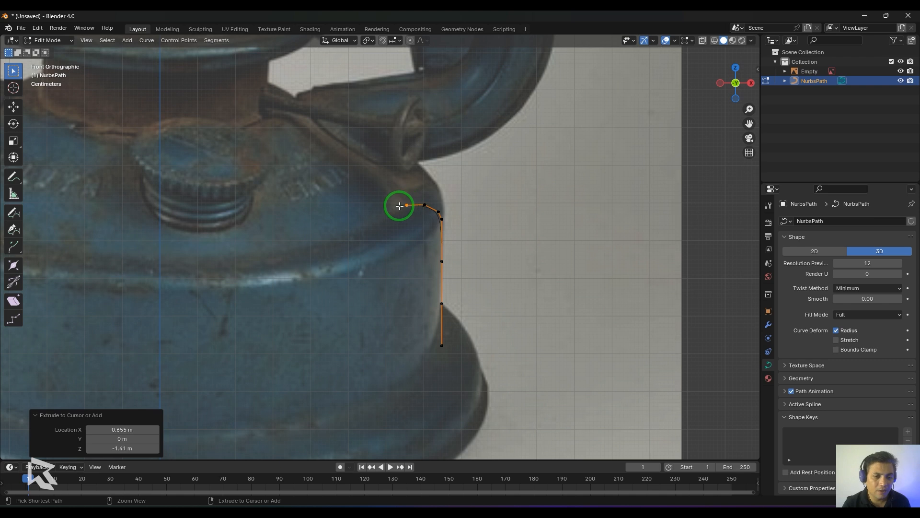
{"action": "right_click", "coordinate": [393, 198], "text": "ctrl"}
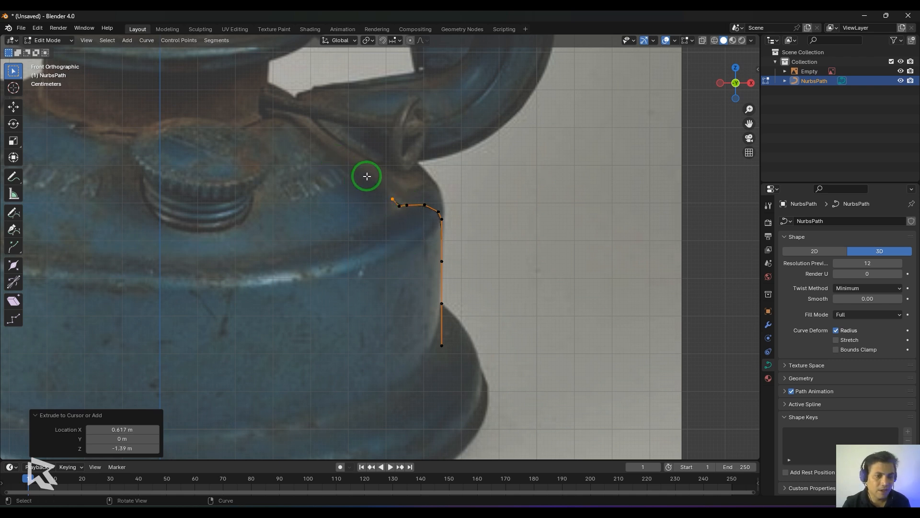
{"action": "right_click", "coordinate": [363, 170], "text": "ctrl"}
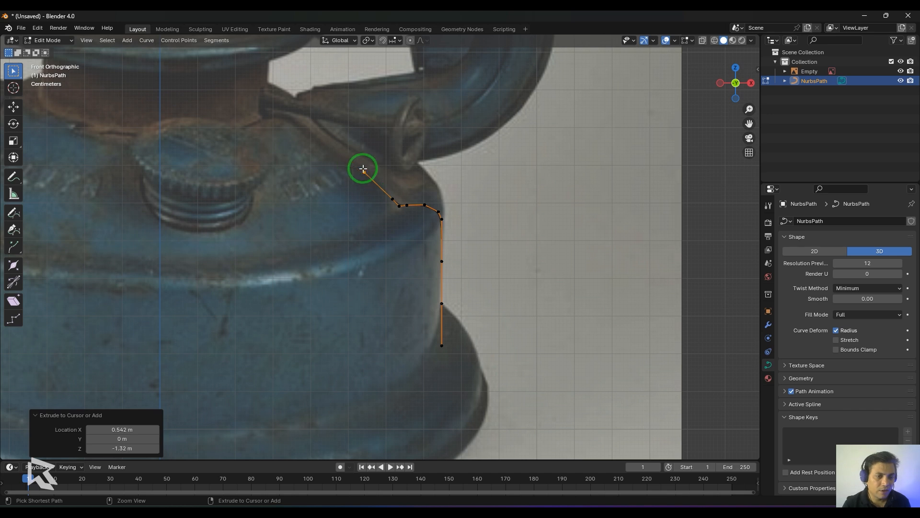
{"action": "right_click", "coordinate": [320, 160], "text": "ctrl"}
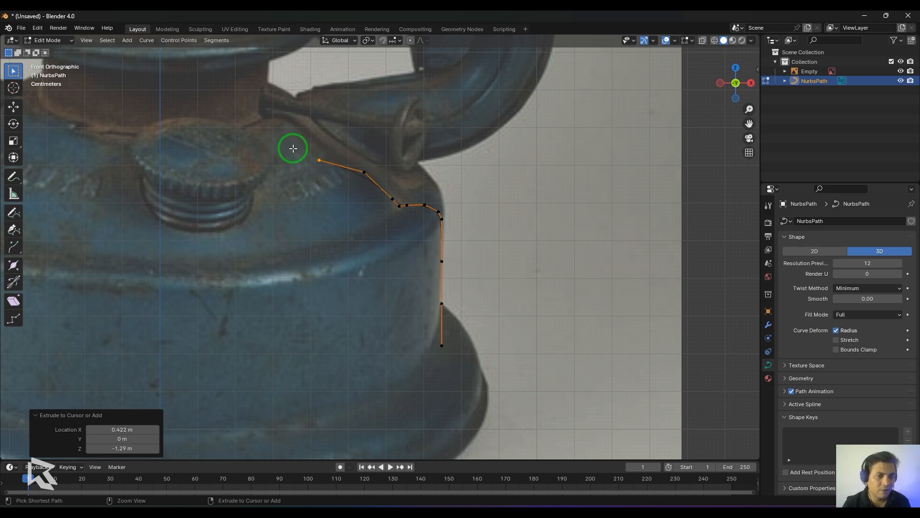
Continue the path up around the base of the collar and inward near the centre axis, ending at about X 0.05 m, Z -1.2 m.
{"action": "right_click", "coordinate": [283, 135], "text": "ctrl"}
{"action": "right_click", "coordinate": [276, 128], "text": "ctrl"}
{"action": "right_click", "coordinate": [265, 126], "text": "ctrl"}
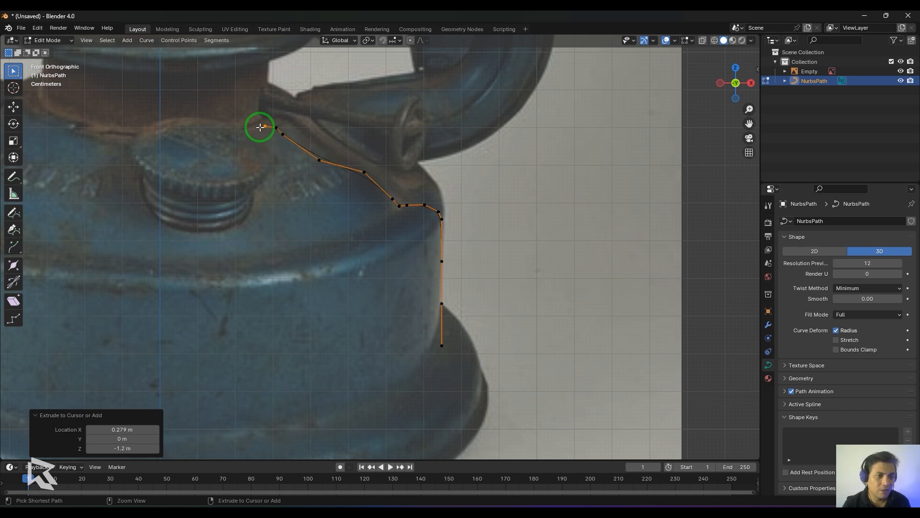
{"action": "right_click", "coordinate": [180, 128], "text": "ctrl"}
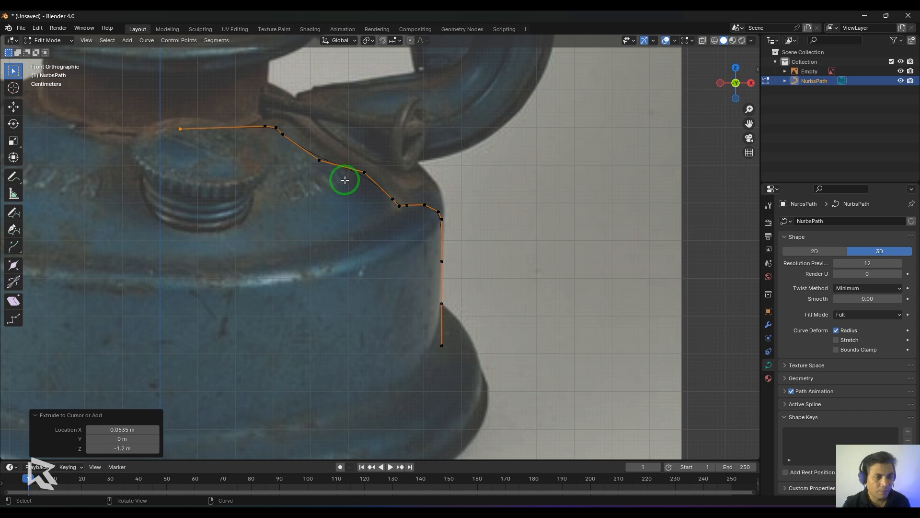
Raise the path's lowest control point about 0.015 m in Z along the tank's side wall.
{"action": "left_click", "coordinate": [442, 347]}
{"action": "scroll", "coordinate": [511, 307], "scroll_direction": "up", "scroll_amount": 1}
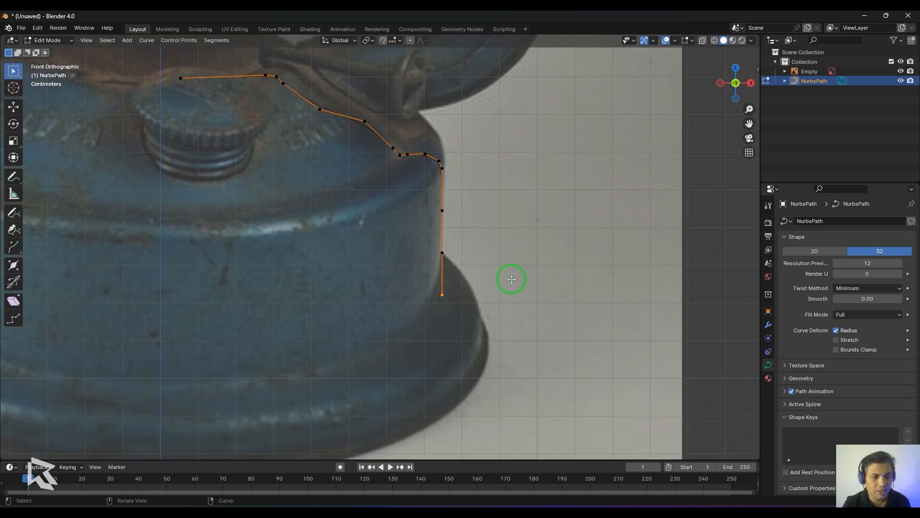
{"action": "scroll", "coordinate": [479, 308], "scroll_direction": "down", "scroll_amount": 2, "text": "shift"}
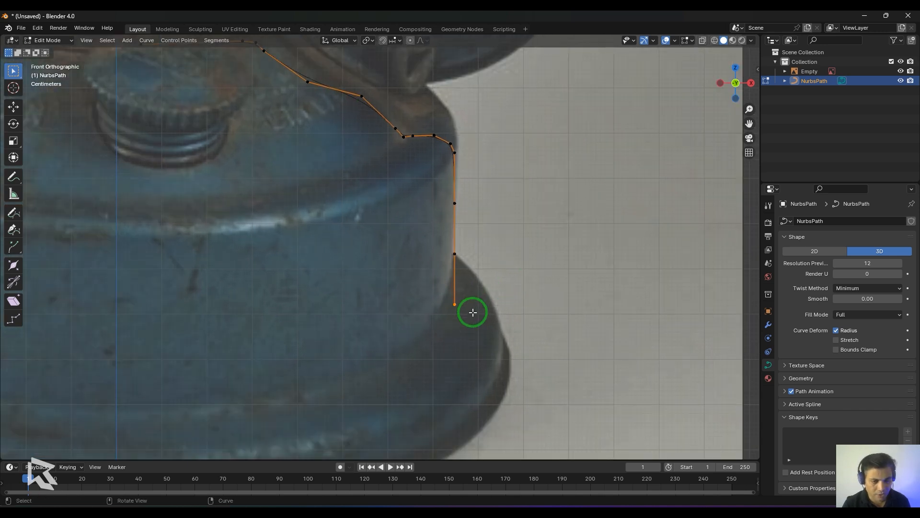
{"action": "key", "text": "g"}
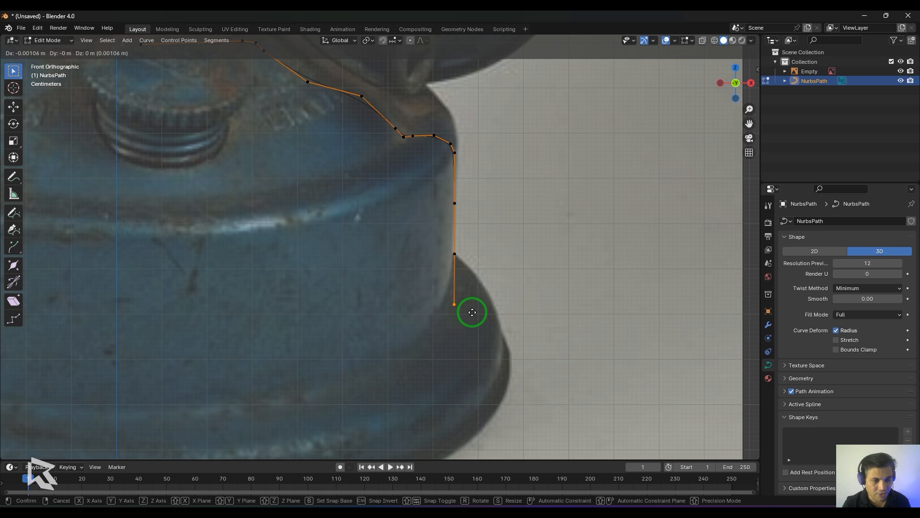
{"action": "key", "text": "z"}
{"action": "left_click", "coordinate": [472, 305]}
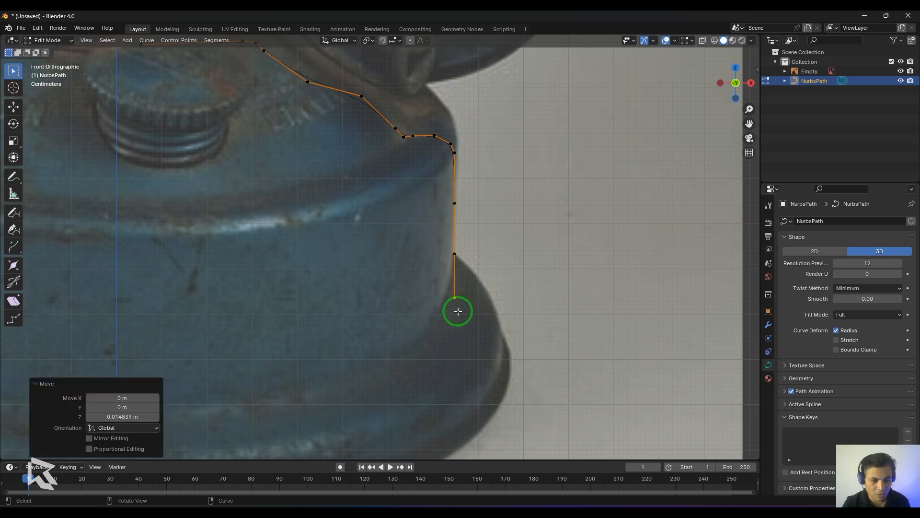
Extend the path from the wall's lower end along the flared base and around its outer rim to about X 0.87 m, Z -1.93 m.
{"action": "right_click", "coordinate": [458, 304], "text": "ctrl"}
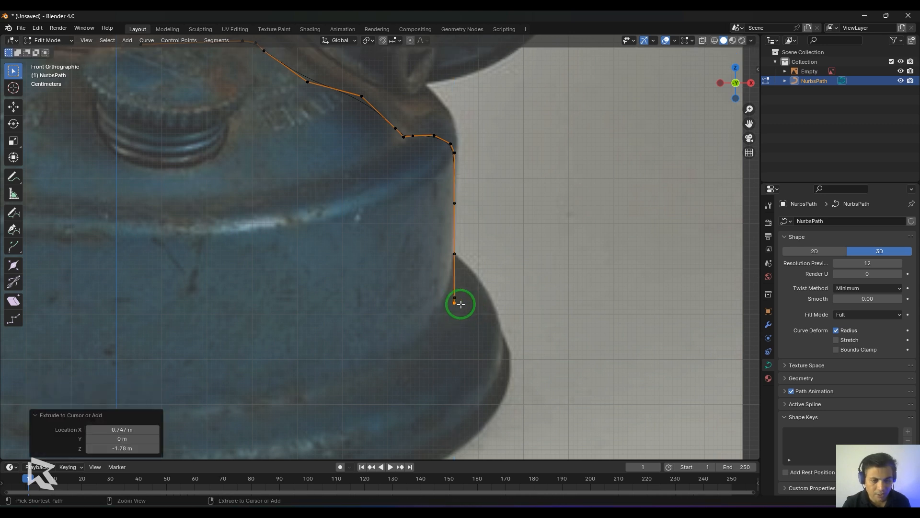
{"action": "right_click", "coordinate": [483, 313], "text": "ctrl"}
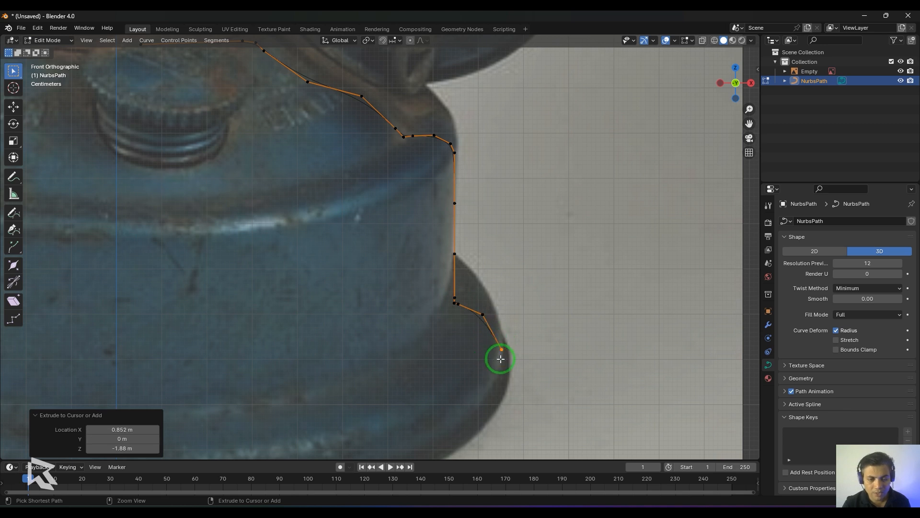
{"action": "right_click", "coordinate": [501, 351], "text": "ctrl"}
{"action": "right_click", "coordinate": [505, 362], "text": "ctrl"}
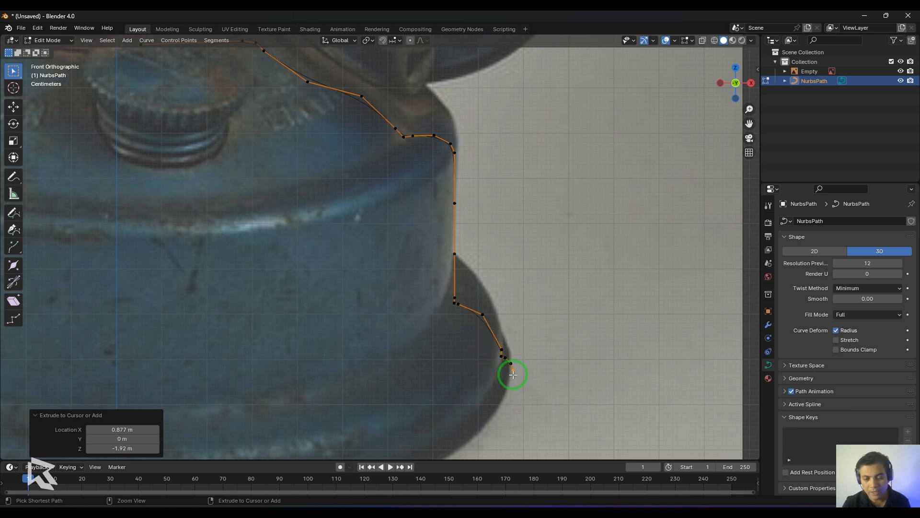
{"action": "right_click", "coordinate": [513, 370], "text": "ctrl"}
{"action": "right_click", "coordinate": [508, 376], "text": "ctrl"}
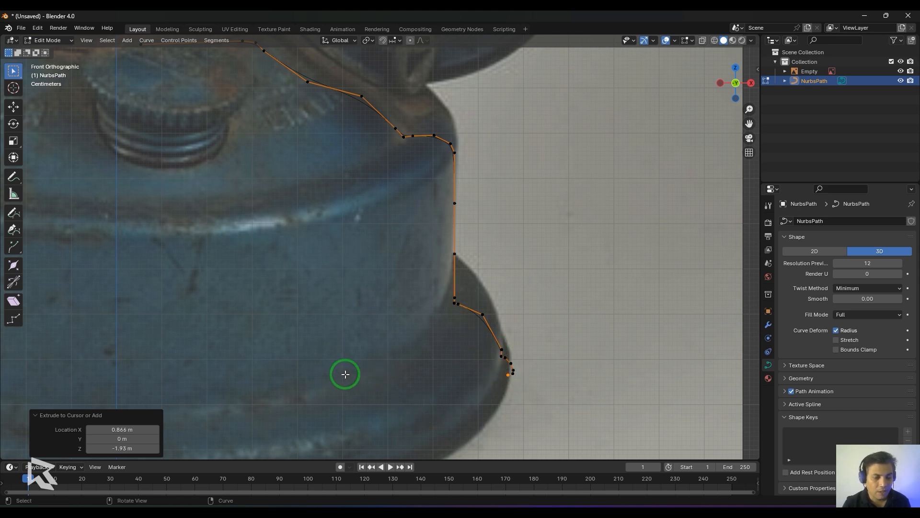
Extend the path from the base rim straight across the underside to the centre axis at about Z -1.93 m, with one intermediate point.
{"action": "right_click", "coordinate": [290, 376], "text": "ctrl"}
{"action": "right_click", "coordinate": [119, 376], "text": "ctrl"}
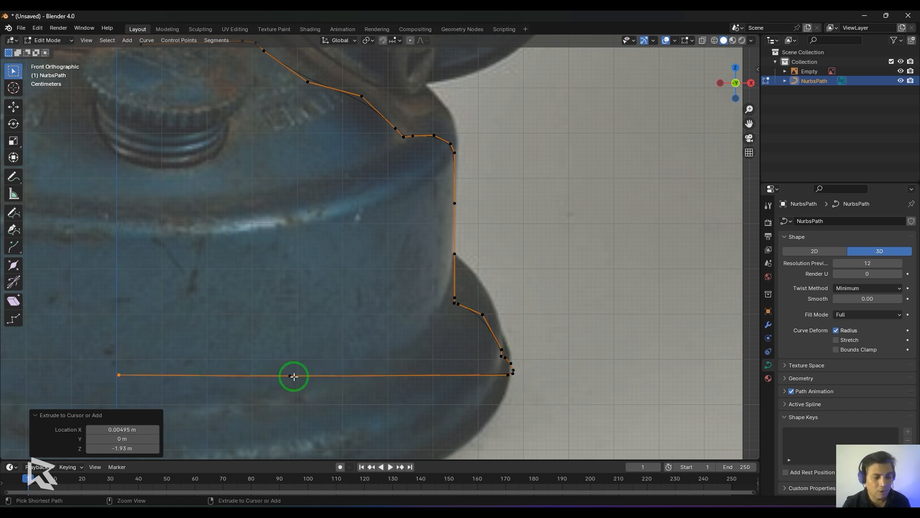
{"action": "scroll", "coordinate": [375, 329], "scroll_direction": "down", "scroll_amount": 1}
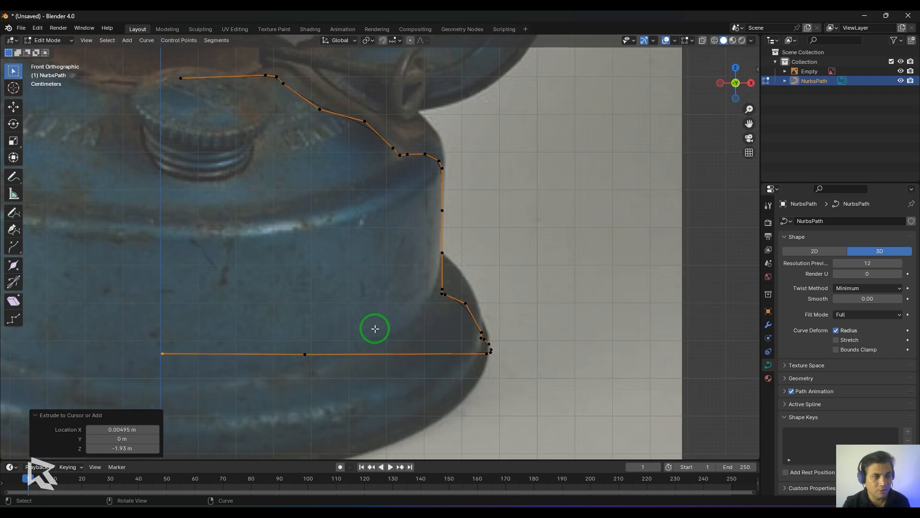
Turn on snapping and move the path's bottom end point horizontally onto the vertical centre axis.
{"action": "left_click", "coordinate": [14, 106]}
{"action": "left_click_drag", "start_coordinate": [126, 331], "coordinate": [174, 380]}
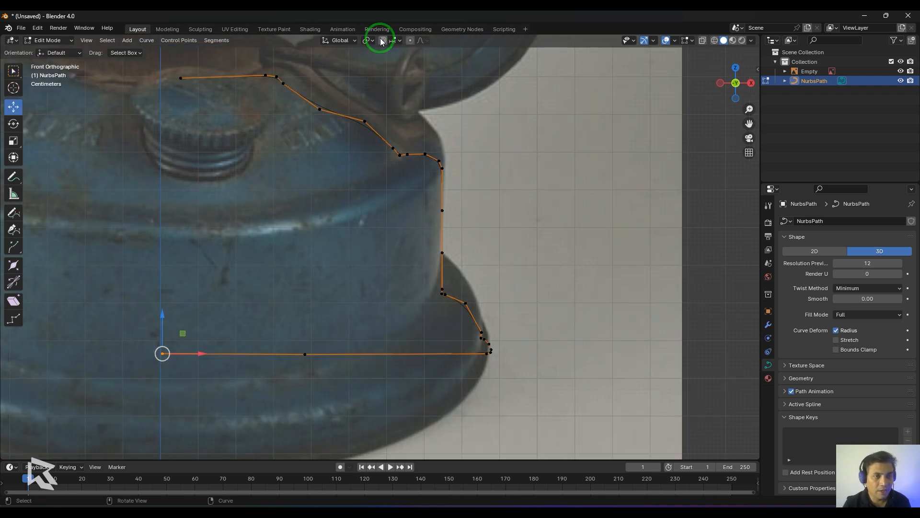
{"action": "left_click", "coordinate": [400, 41]}
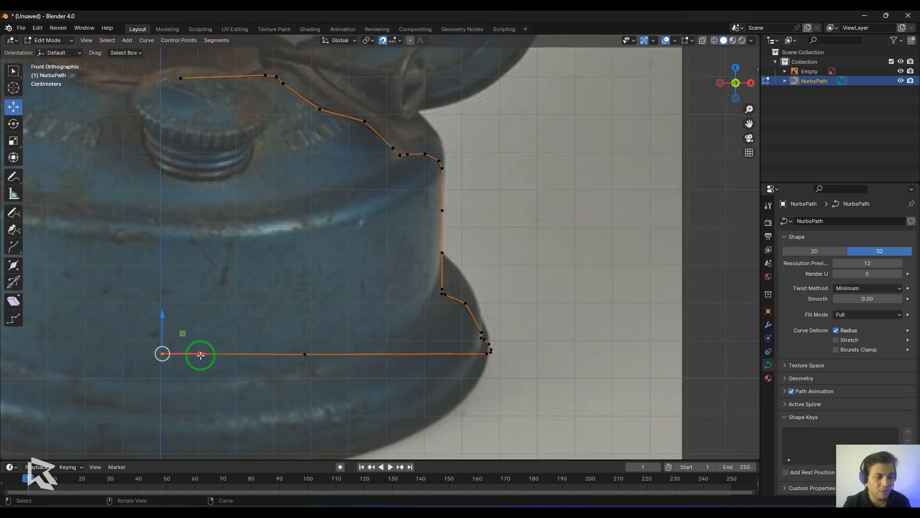
{"action": "left_click_drag", "start_coordinate": [200, 354], "coordinate": [192, 359]}
{"action": "scroll", "coordinate": [181, 401], "scroll_direction": "up", "scroll_amount": 5}
{"action": "left_click", "coordinate": [400, 41]}
{"action": "left_click", "coordinate": [350, 194]}
{"action": "left_click_drag", "start_coordinate": [240, 192], "coordinate": [203, 191]}
Move the path's upper end point horizontally onto the vertical centre axis.
{"action": "scroll", "coordinate": [398, 230], "scroll_direction": "down", "scroll_amount": 14}
{"action": "middle_click_drag", "start_coordinate": [401, 173], "coordinate": [396, 325], "text": "shift"}
{"action": "scroll", "coordinate": [373, 238], "scroll_direction": "up", "scroll_amount": 9}
{"action": "left_click_drag", "start_coordinate": [319, 166], "coordinate": [329, 148]}
{"action": "left_click_drag", "start_coordinate": [363, 190], "coordinate": [303, 199]}
Level the control point at the collar's edge with the path's upper end point.
{"action": "left_click_drag", "start_coordinate": [562, 168], "coordinate": [592, 201]}
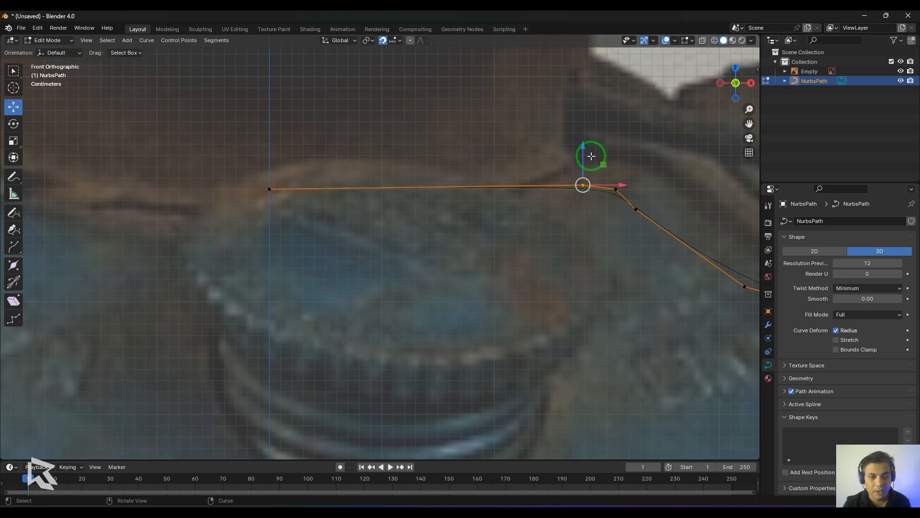
{"action": "left_click_drag", "start_coordinate": [582, 143], "coordinate": [627, 213]}
{"action": "key", "text": "ctrl+z"}
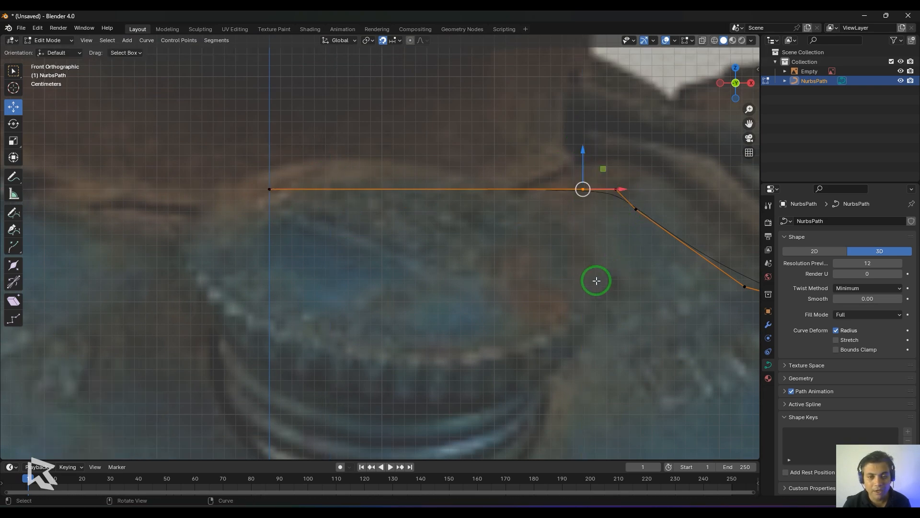
Align the control point where the side wall meets the base with the wall, shifting it about 0.0005 m in X.
{"action": "scroll", "coordinate": [599, 287], "scroll_direction": "down", "scroll_amount": 6}
{"action": "middle_click_drag", "start_coordinate": [608, 305], "coordinate": [558, 105], "text": "shift"}
{"action": "scroll", "coordinate": [623, 259], "scroll_direction": "up", "scroll_amount": 4}
{"action": "middle_click_drag", "start_coordinate": [679, 279], "coordinate": [482, 336], "text": "shift"}
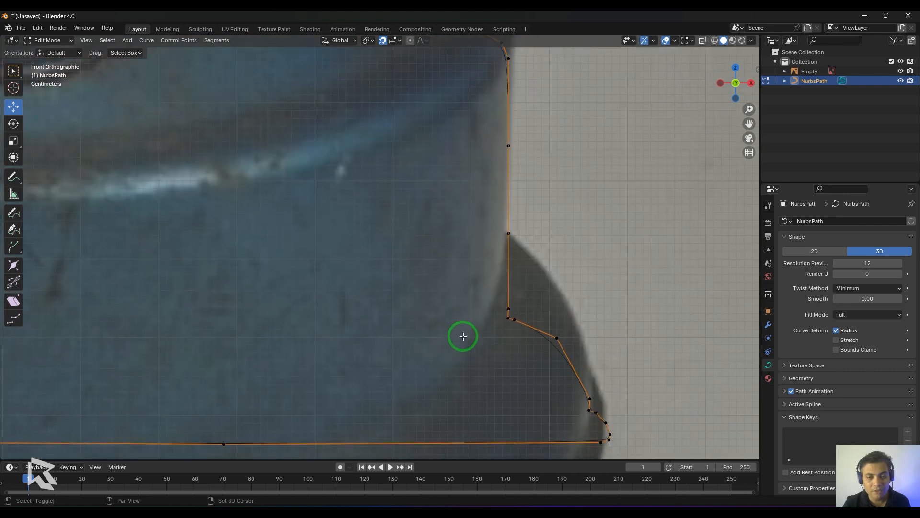
{"action": "scroll", "coordinate": [495, 315], "scroll_direction": "up", "scroll_amount": 2}
{"action": "scroll", "coordinate": [533, 266], "scroll_direction": "down", "scroll_amount": 2}
{"action": "left_click_drag", "start_coordinate": [493, 47], "coordinate": [511, 335]}
{"action": "left_click_drag", "start_coordinate": [545, 208], "coordinate": [552, 211]}
{"action": "scroll", "coordinate": [559, 288], "scroll_direction": "up", "scroll_amount": 4}
{"action": "left_click_drag", "start_coordinate": [602, 384], "coordinate": [678, 392]}
{"action": "scroll", "coordinate": [635, 308], "scroll_direction": "down", "scroll_amount": 7}
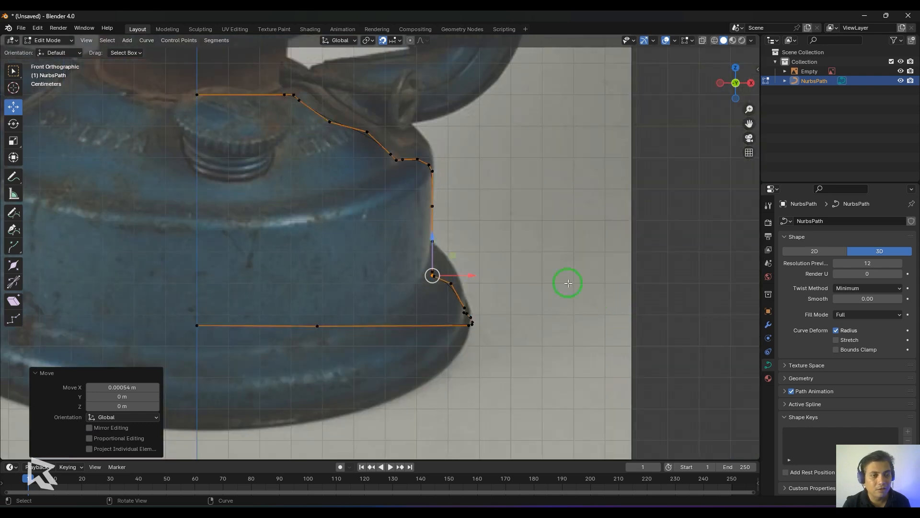
Leave Edit Mode and select the traced tank profile in a perspective view.
{"action": "key", "text": "Tab"}
{"action": "scroll", "coordinate": [528, 278], "scroll_direction": "down", "scroll_amount": 2}
{"action": "middle_click_drag", "start_coordinate": [551, 275], "coordinate": [505, 297]}
{"action": "left_click", "coordinate": [432, 301]}
{"action": "left_click", "coordinate": [372, 302]}
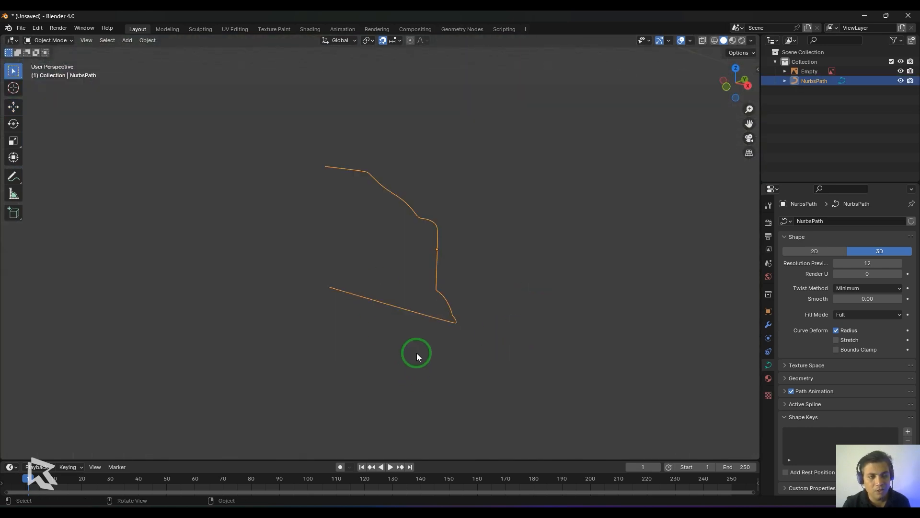
{"action": "right_click", "coordinate": [421, 219]}
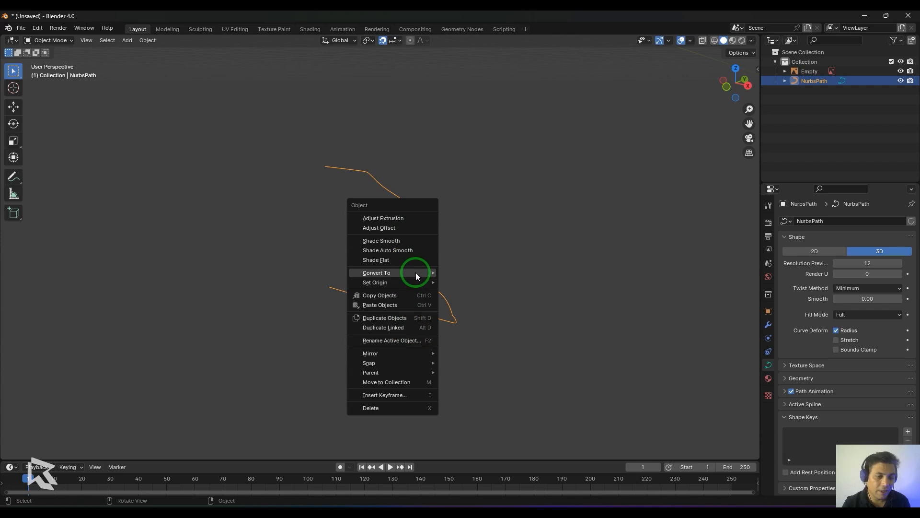
{"action": "mouse_move", "coordinate": [415, 272]}
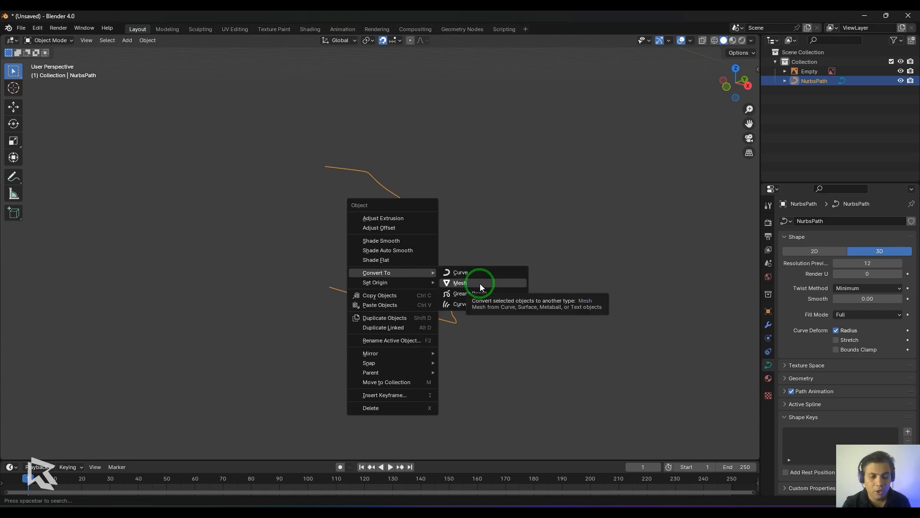
{"action": "left_click", "coordinate": [404, 244]}
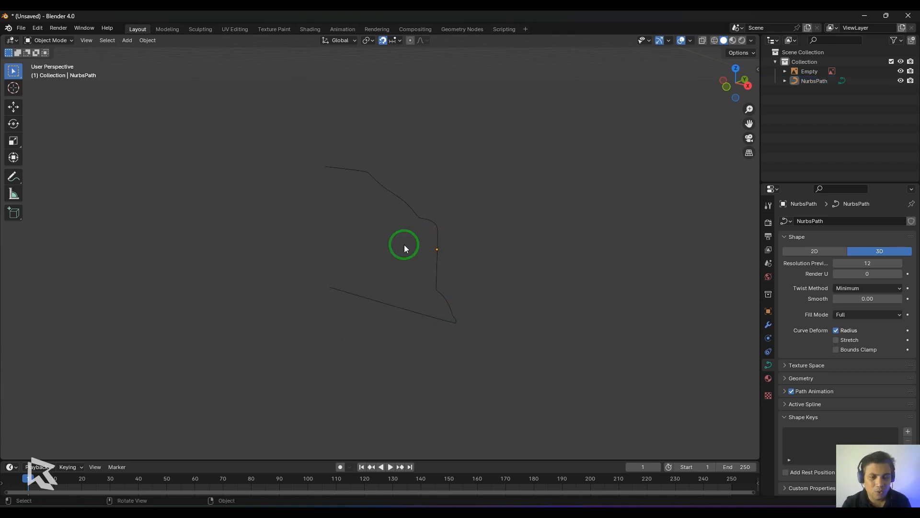
Try a Screw modifier on the tank profile path.
{"action": "left_click", "coordinate": [437, 234]}
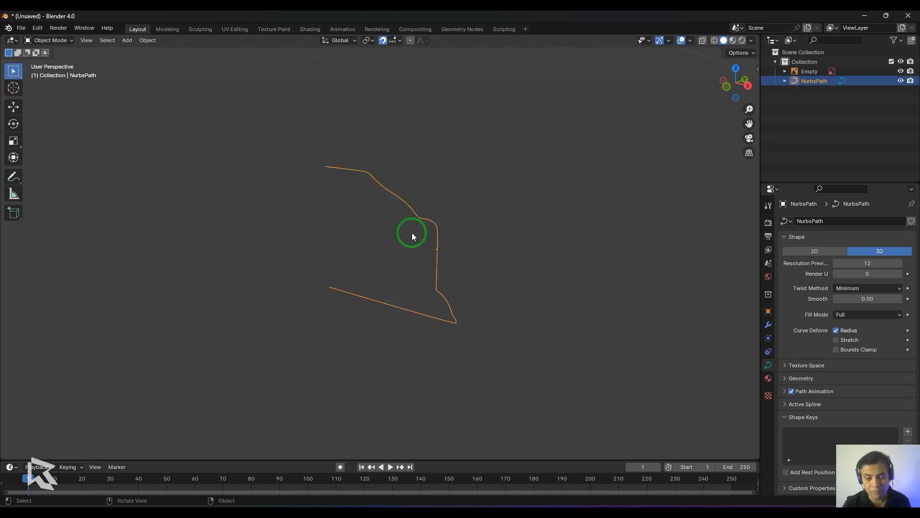
{"action": "left_click", "coordinate": [769, 326]}
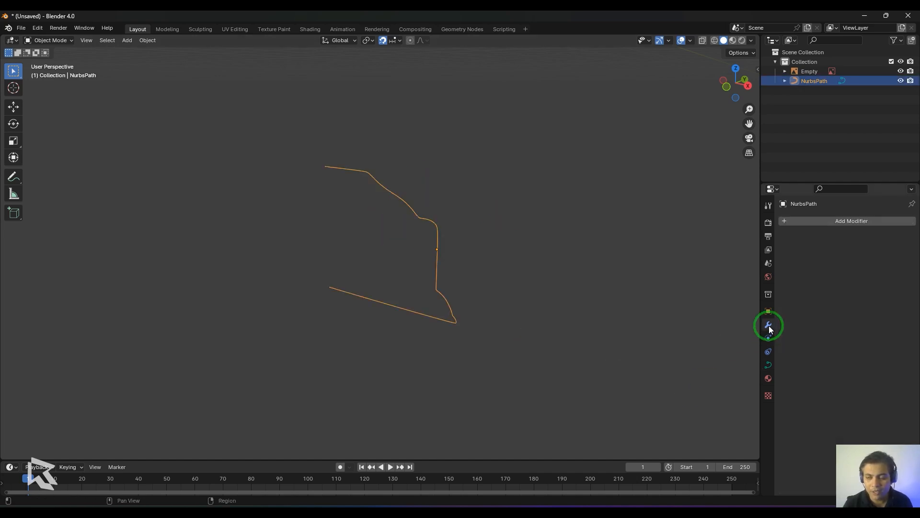
{"action": "left_click", "coordinate": [831, 219]}
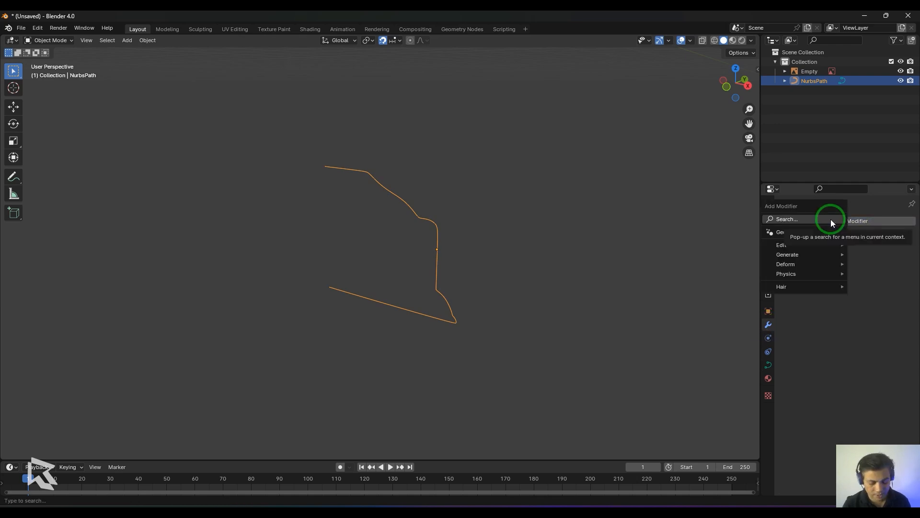
{"action": "type", "text": "scr"}
{"action": "left_click", "coordinate": [718, 235]}
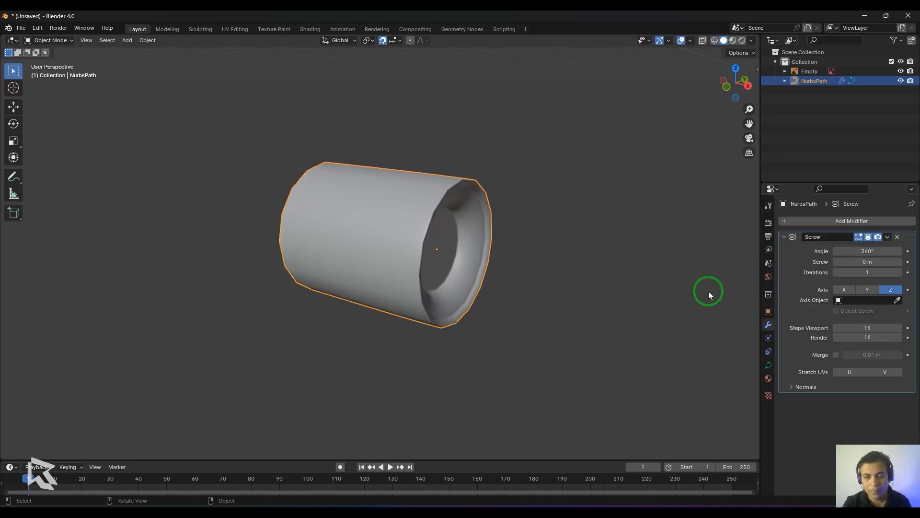
{"action": "key", "text": "ctrl+z"}
Add a Plain Axes empty at the world origin and view it together with the profile in perspective.
{"action": "key", "text": "KP_1"}
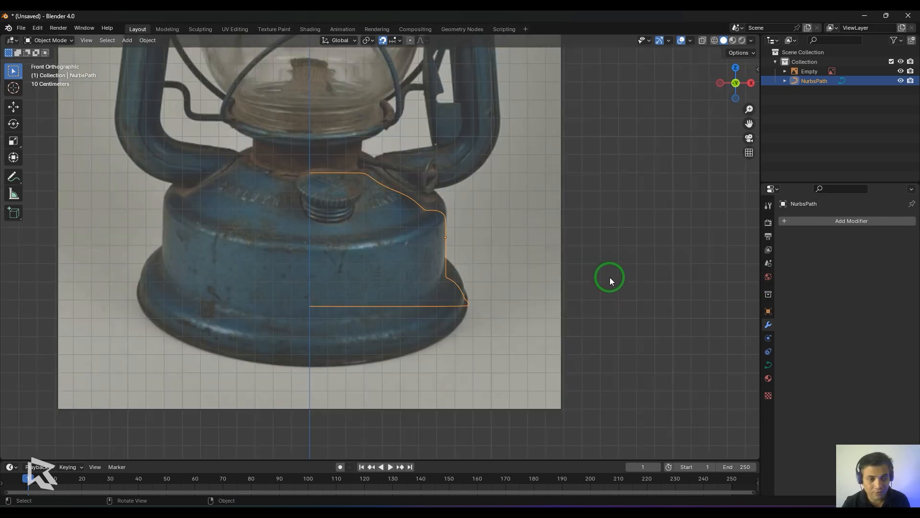
{"action": "left_click", "coordinate": [585, 276]}
{"action": "key", "text": "shift+a"}
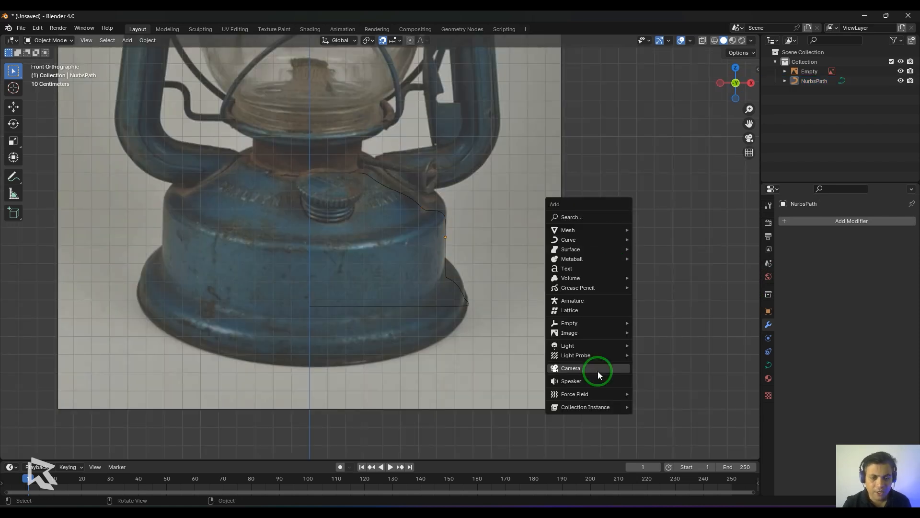
{"action": "mouse_move", "coordinate": [605, 320]}
{"action": "left_click", "coordinate": [668, 324]}
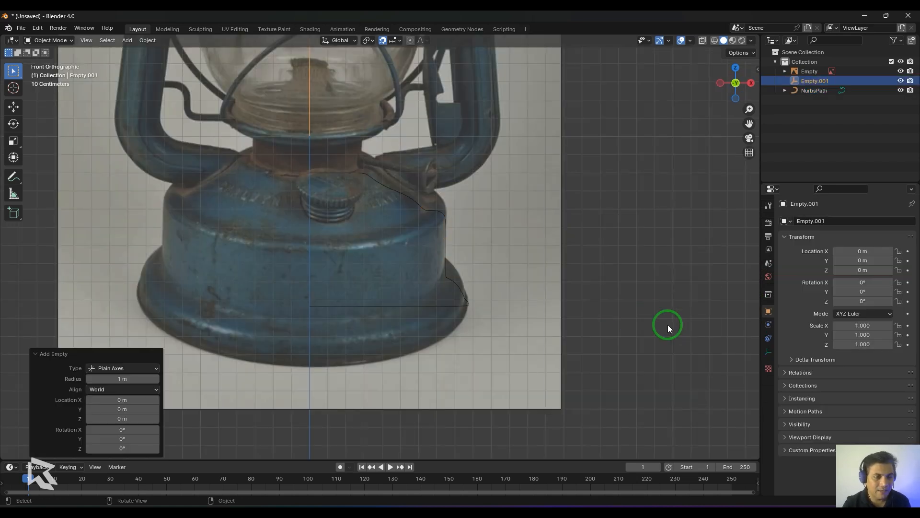
{"action": "scroll", "coordinate": [554, 303], "scroll_direction": "down", "scroll_amount": 4}
{"action": "middle_click_drag", "start_coordinate": [477, 185], "coordinate": [597, 300]}
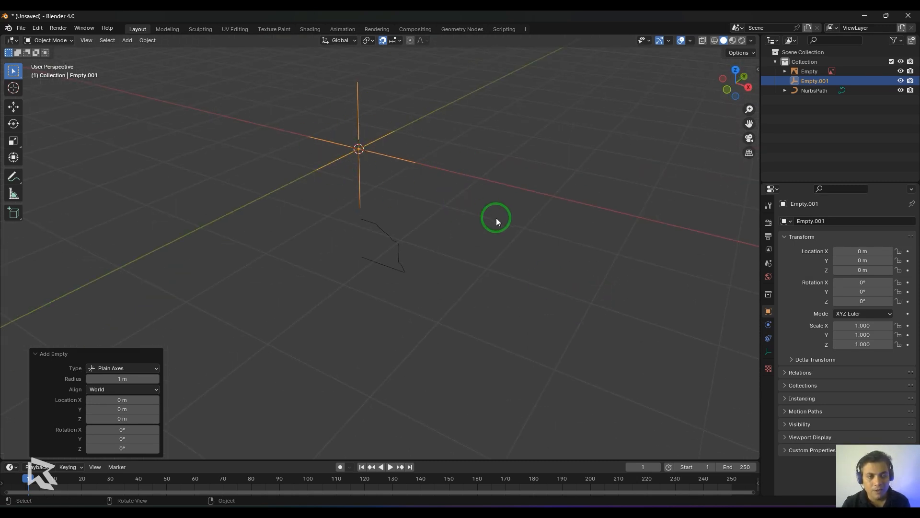
{"action": "middle_click_drag", "start_coordinate": [496, 220], "coordinate": [568, 224]}
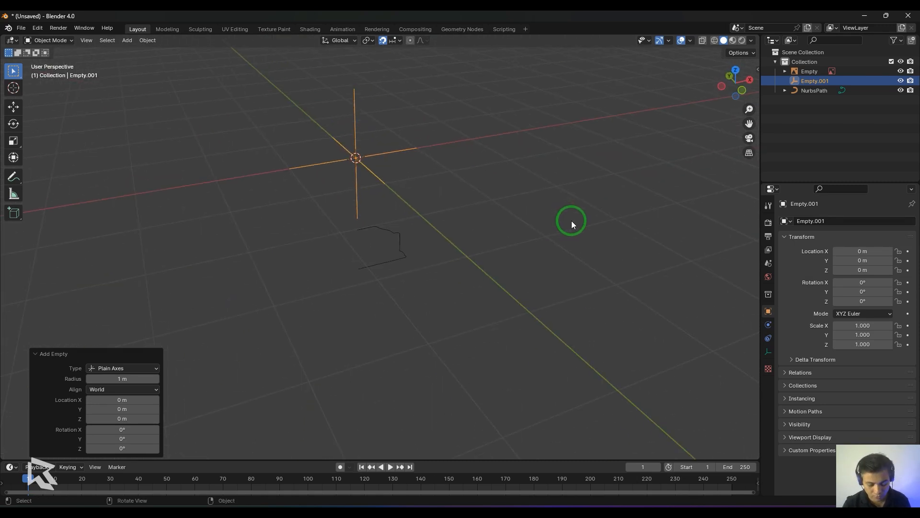
{"action": "key", "text": "n"}
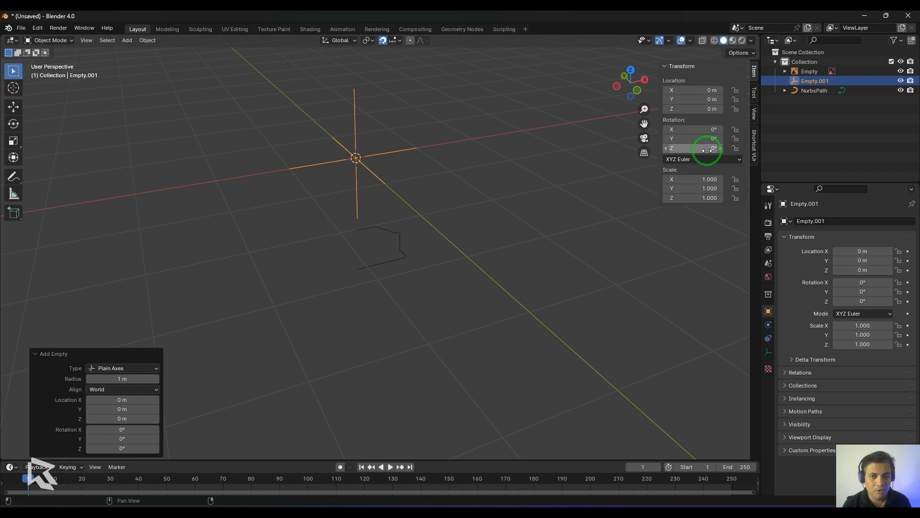
{"action": "left_click", "coordinate": [424, 168]}
{"action": "left_click", "coordinate": [392, 149]}
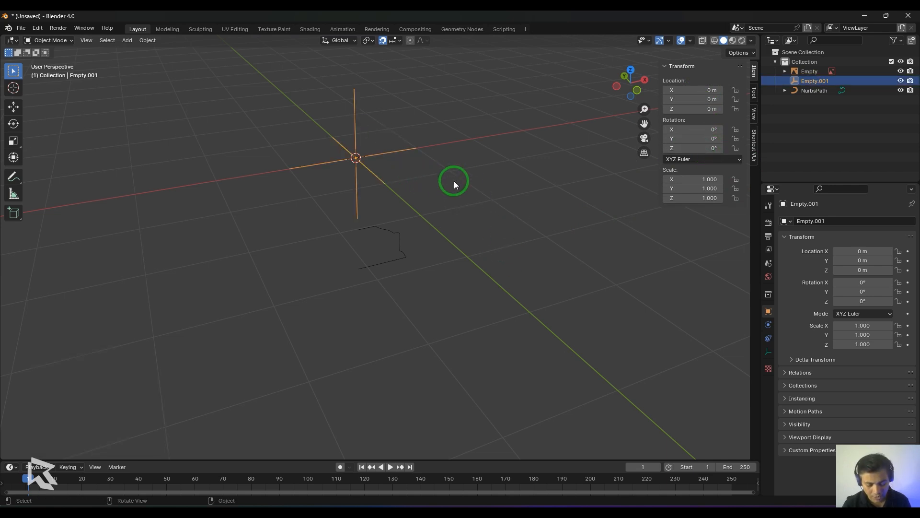
{"action": "key", "text": "n"}
{"action": "middle_click_drag", "start_coordinate": [485, 178], "coordinate": [535, 247]}
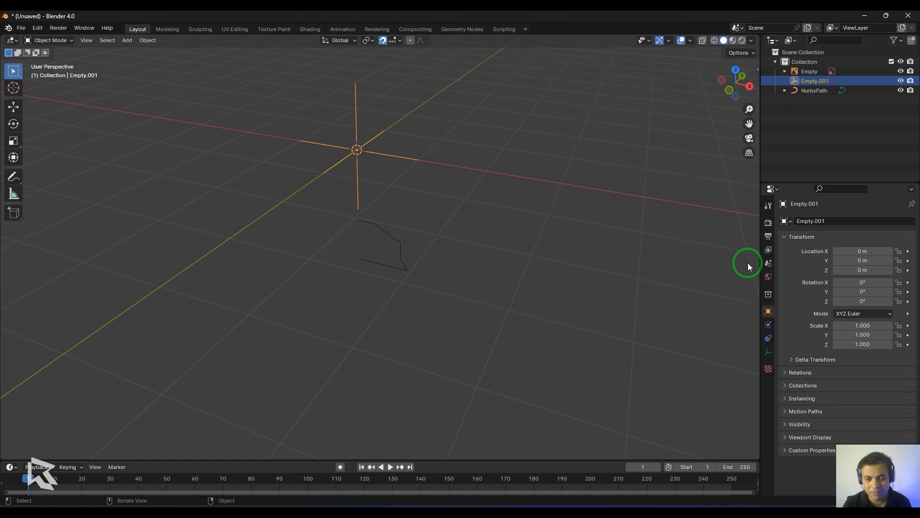
Select the traced profile curve and rename it tank.
{"action": "left_click", "coordinate": [410, 260]}
{"action": "key", "text": "KP_Decimal"}
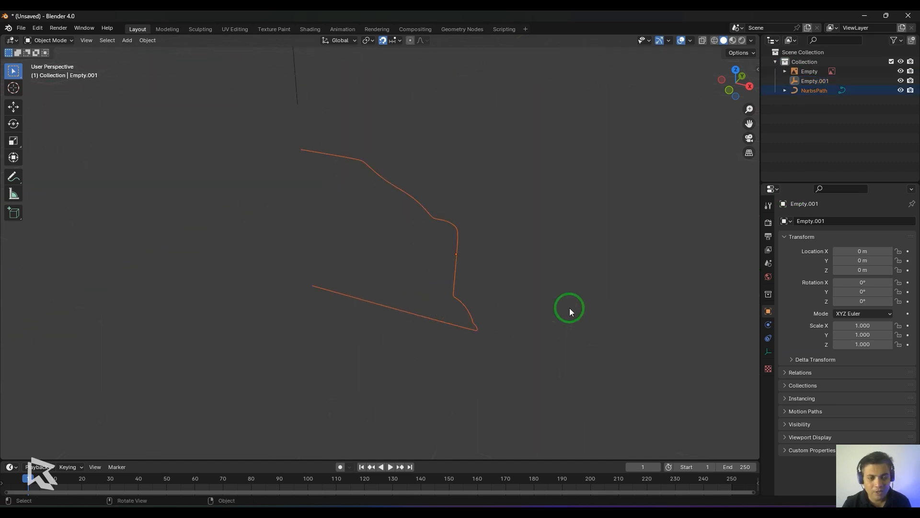
{"action": "double_click", "coordinate": [814, 91]}
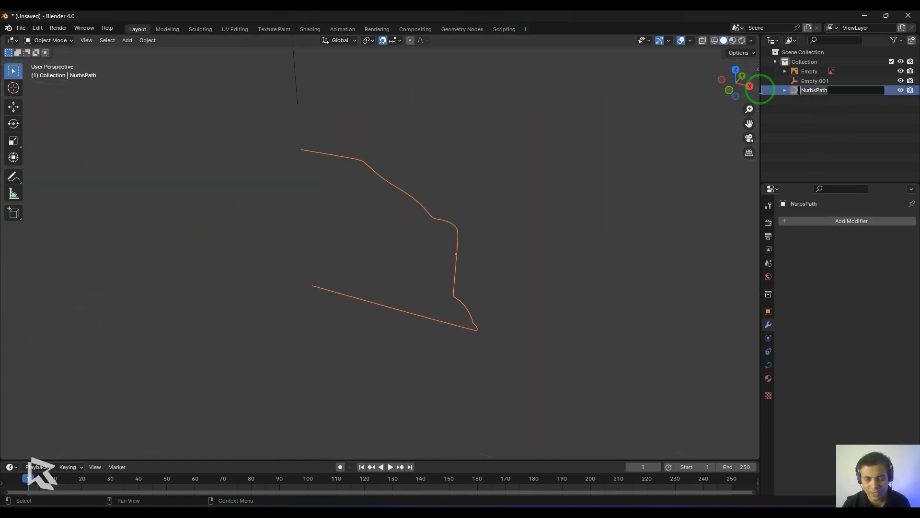
{"action": "type", "text": "tank"}
{"action": "key", "text": "Return"}
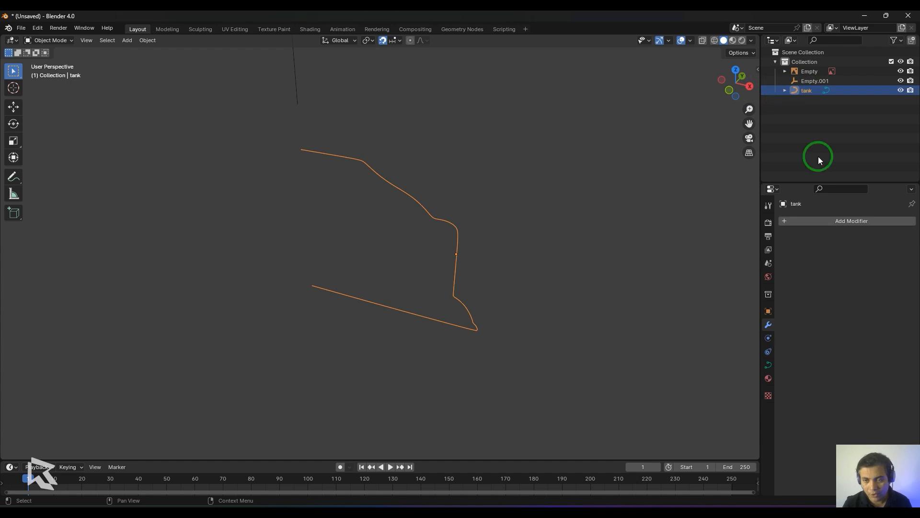
Add a Screw modifier to the tank profile with Empty.001 as its axis object.
{"action": "left_click", "coordinate": [821, 221]}
{"action": "left_click", "coordinate": [820, 220]}
{"action": "type", "text": "scr"}
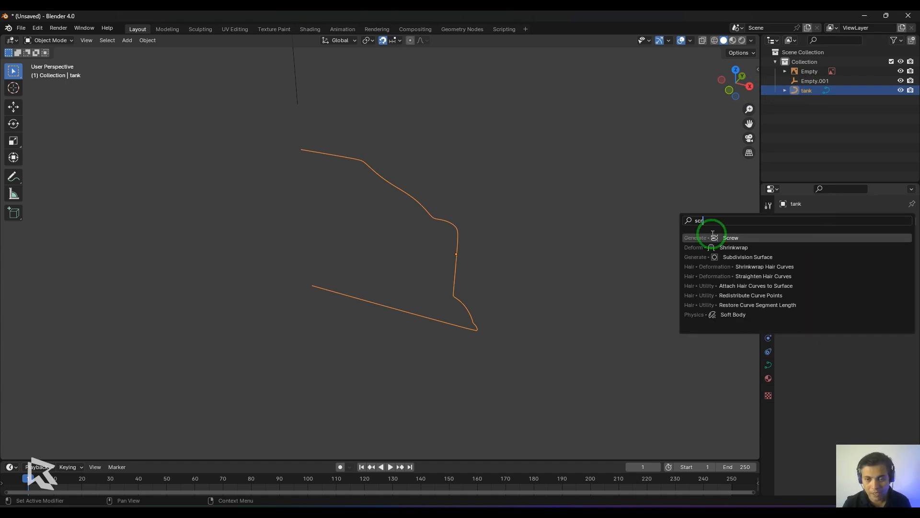
{"action": "left_click", "coordinate": [713, 235]}
{"action": "left_click", "coordinate": [849, 300]}
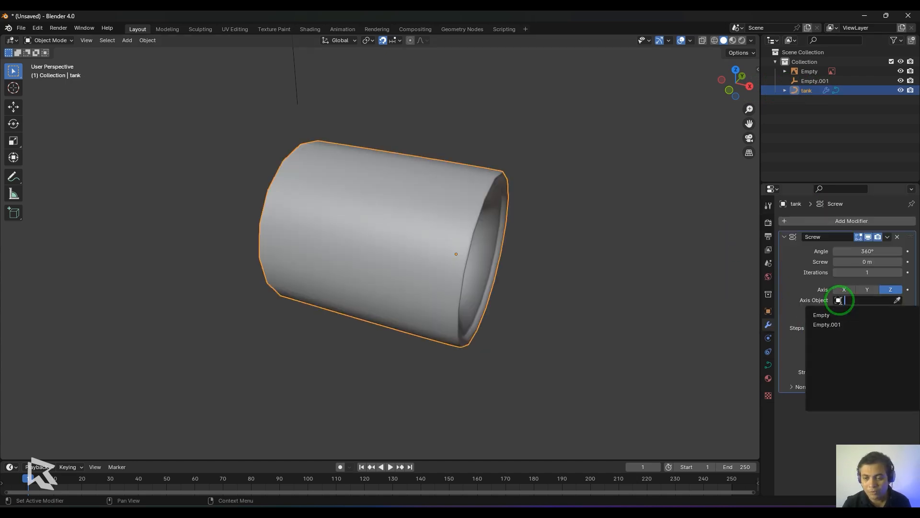
{"action": "left_click", "coordinate": [835, 325]}
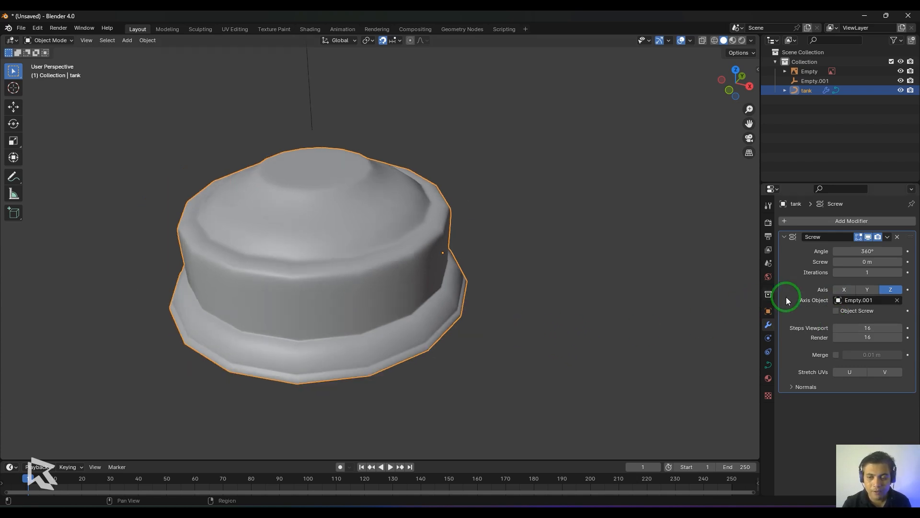
Try the Y and X axes in the tank's Screw modifier and restore Z.
{"action": "left_click", "coordinate": [869, 290]}
{"action": "left_click", "coordinate": [846, 290]}
{"action": "left_click", "coordinate": [886, 289]}
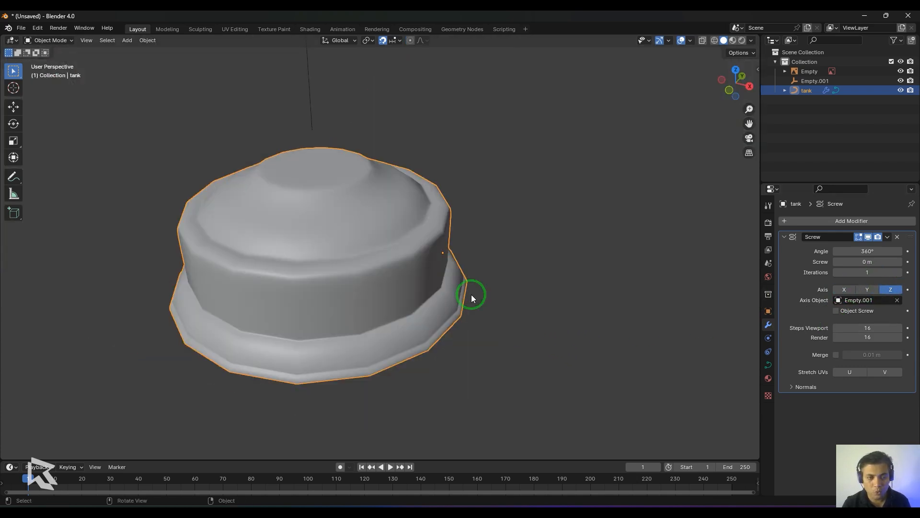
Turn on the wireframe overlay and set the tank's Screw viewport steps to 55.
{"action": "key", "text": "KP_1"}
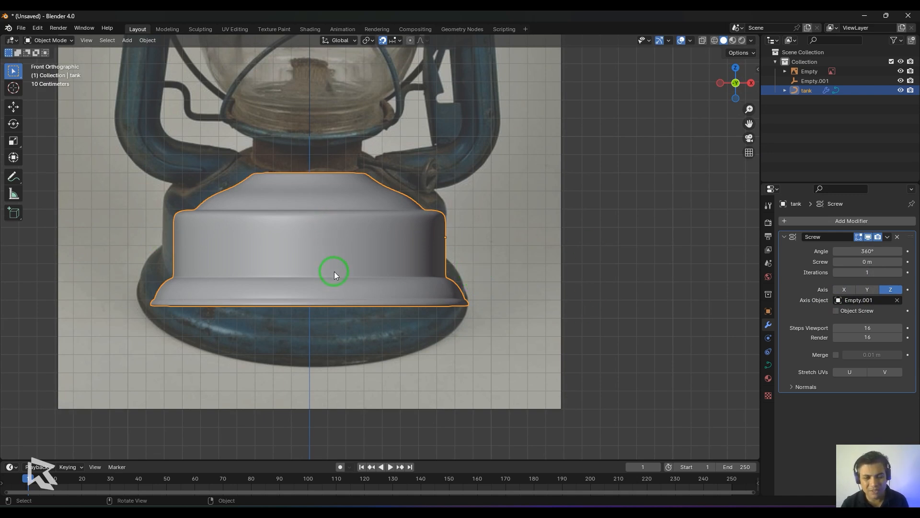
{"action": "left_click", "coordinate": [592, 240]}
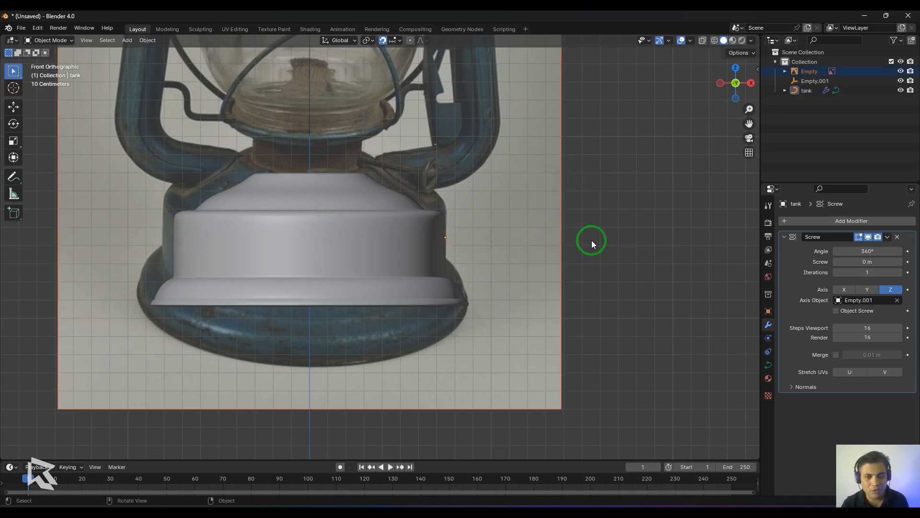
{"action": "left_click", "coordinate": [398, 256]}
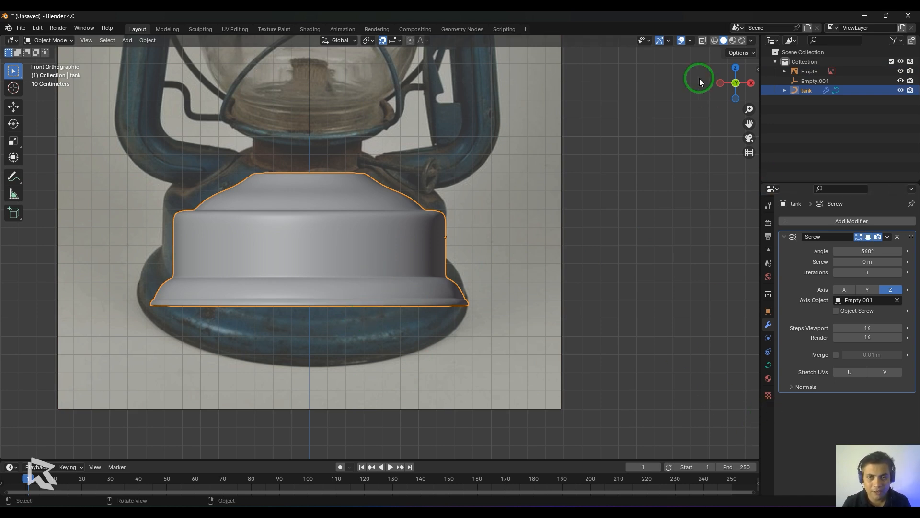
{"action": "left_click", "coordinate": [691, 41]}
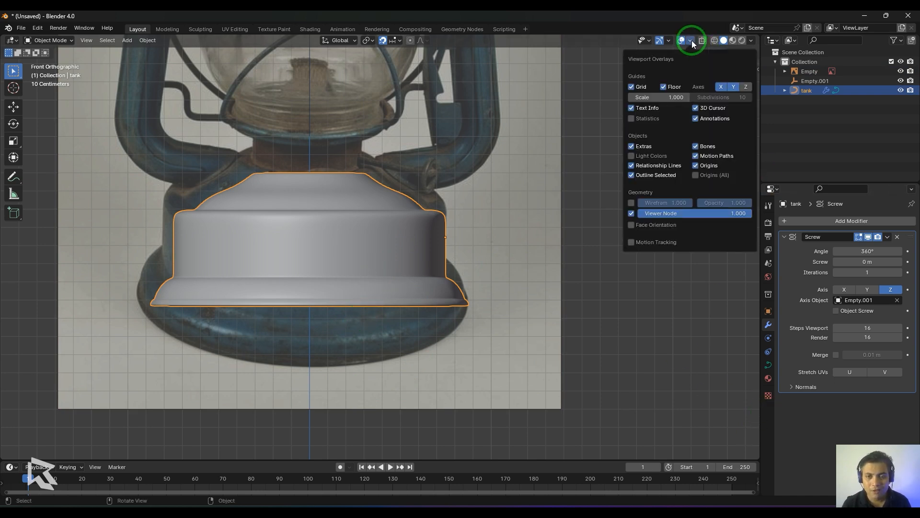
{"action": "left_click", "coordinate": [631, 203]}
{"action": "middle_click_drag", "start_coordinate": [584, 292], "coordinate": [657, 314]}
{"action": "left_click_drag", "start_coordinate": [855, 329], "coordinate": [144, 329]}
{"action": "left_click", "coordinate": [691, 361]}
Inspect the revolved tank's mesh density and turn the wireframe overlay off.
{"action": "scroll", "coordinate": [623, 358], "scroll_direction": "down", "scroll_amount": 4}
{"action": "middle_click_drag", "start_coordinate": [616, 355], "coordinate": [605, 301]}
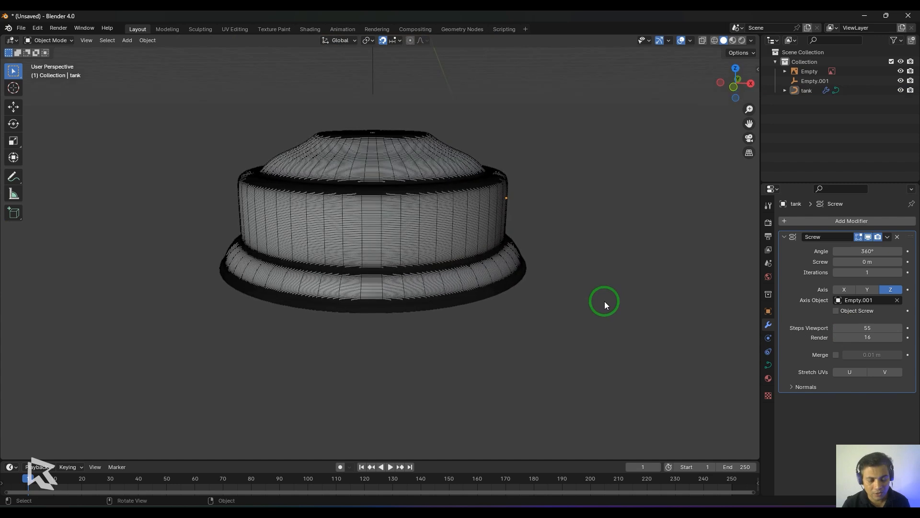
{"action": "left_click", "coordinate": [686, 44]}
{"action": "left_click", "coordinate": [634, 197]}
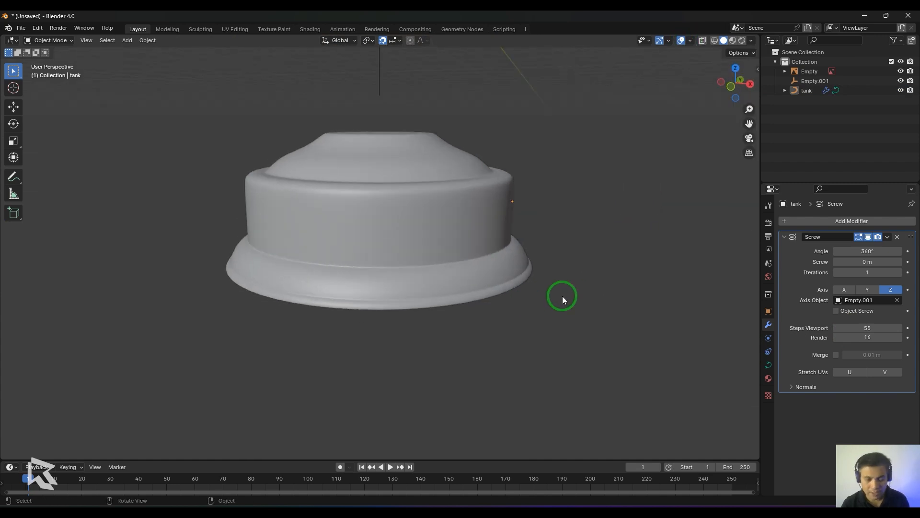
Examine the revolved tank against the lantern reference in front view, including the collar and parts above it.
{"action": "key", "text": "KP_1"}
{"action": "scroll", "coordinate": [553, 284], "scroll_direction": "down", "scroll_amount": 3}
{"action": "scroll", "coordinate": [551, 279], "scroll_direction": "up", "scroll_amount": 2}
{"action": "middle_click_drag", "start_coordinate": [568, 282], "coordinate": [565, 314], "text": "shift"}
{"action": "scroll", "coordinate": [565, 313], "scroll_direction": "up", "scroll_amount": 2}
{"action": "scroll", "coordinate": [595, 309], "scroll_direction": "down", "scroll_amount": 6}
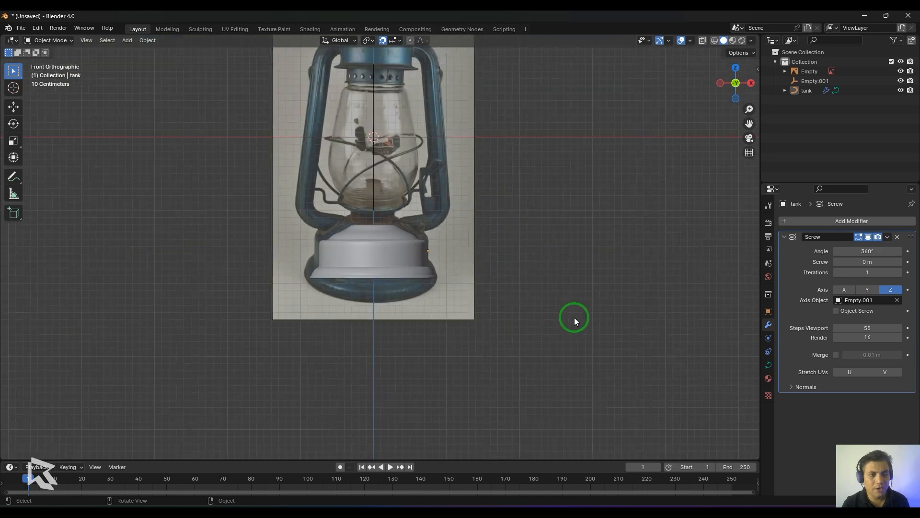
{"action": "middle_click_drag", "start_coordinate": [378, 94], "coordinate": [368, 187], "text": "shift"}
{"action": "scroll", "coordinate": [550, 327], "scroll_direction": "up", "scroll_amount": 2}
{"action": "middle_click_drag", "start_coordinate": [509, 331], "coordinate": [554, 254], "text": "shift"}
{"action": "scroll", "coordinate": [550, 268], "scroll_direction": "up", "scroll_amount": 1}
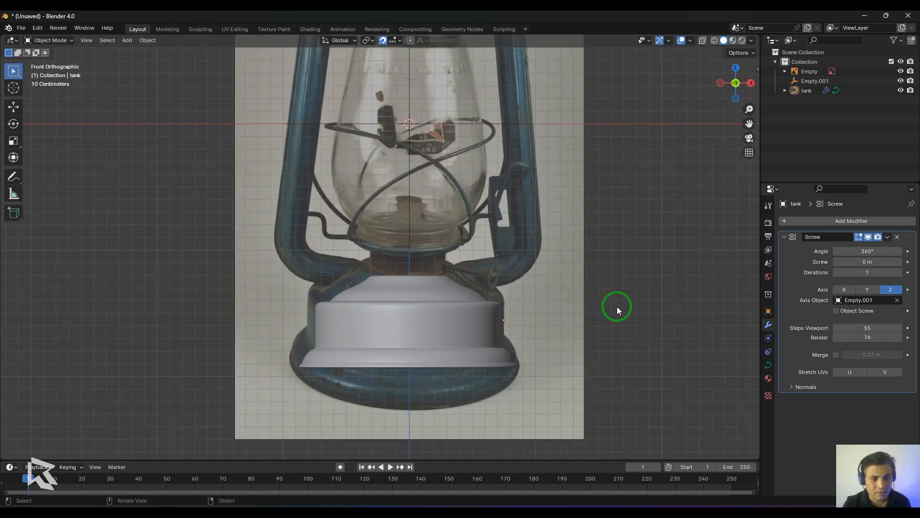
{"action": "scroll", "coordinate": [621, 306], "scroll_direction": "down", "scroll_amount": 3}
{"action": "middle_click_drag", "start_coordinate": [622, 303], "coordinate": [608, 355], "text": "shift"}
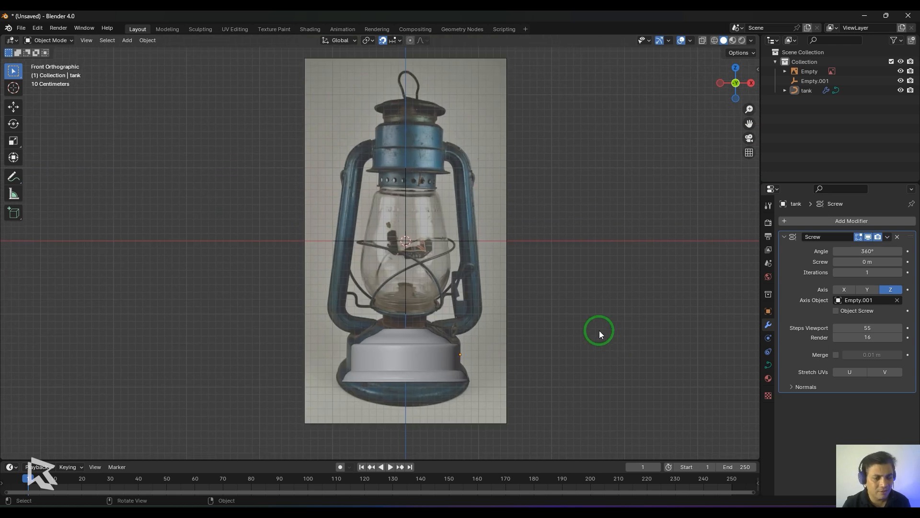
{"action": "scroll", "coordinate": [599, 332], "scroll_direction": "up", "scroll_amount": 1}
{"action": "middle_click_drag", "start_coordinate": [573, 324], "coordinate": [580, 266], "text": "shift"}
{"action": "scroll", "coordinate": [582, 278], "scroll_direction": "up", "scroll_amount": 2}
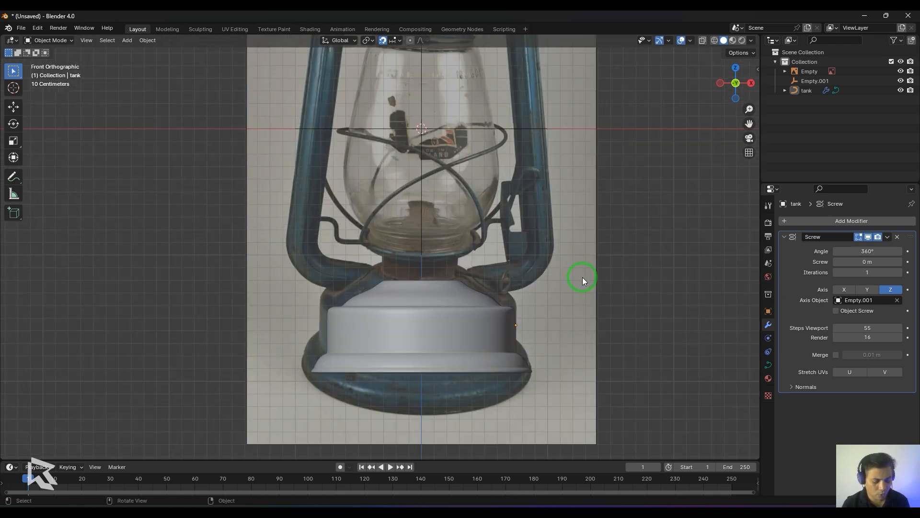
Add a NURBS path at the world origin with its Y rotation set to 90°.
{"action": "key", "text": "shift+a"}
{"action": "mouse_move", "coordinate": [556, 195]}
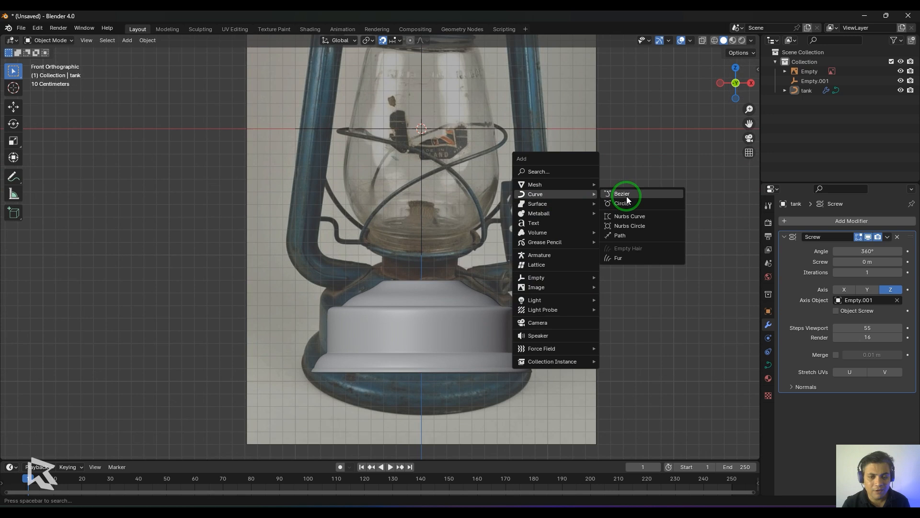
{"action": "left_click", "coordinate": [628, 235]}
{"action": "left_click", "coordinate": [130, 436]}
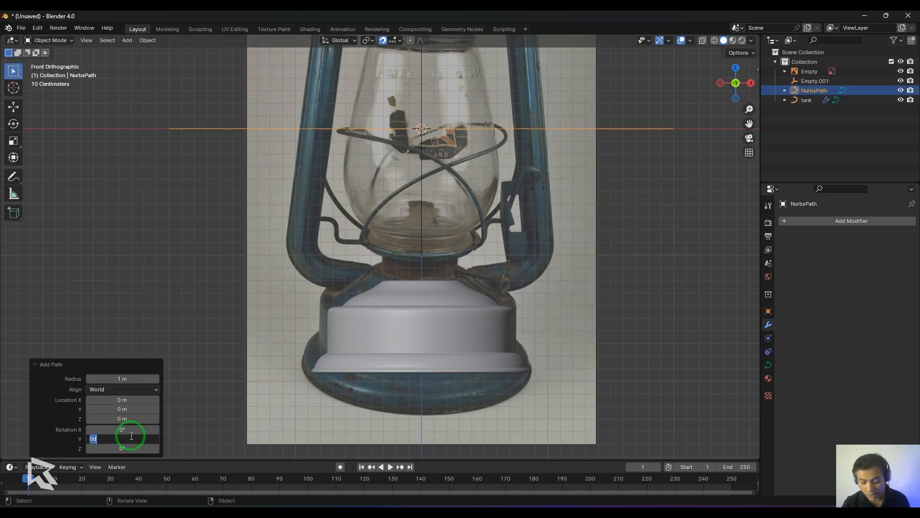
{"action": "type", "text": "90"}
{"action": "key", "text": "Return"}
Scale the new path to about 0.11 and move it 0.3 m in X and -1.1 m in Z, beside the burner collar.
{"action": "scroll", "coordinate": [536, 316], "scroll_direction": "up", "scroll_amount": 2}
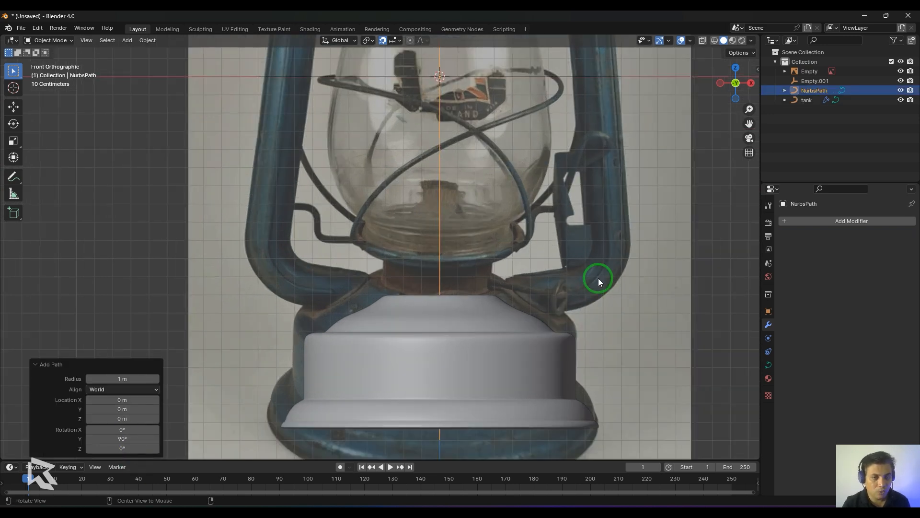
{"action": "scroll", "coordinate": [570, 260], "scroll_direction": "down", "scroll_amount": 3}
{"action": "key", "text": "s"}
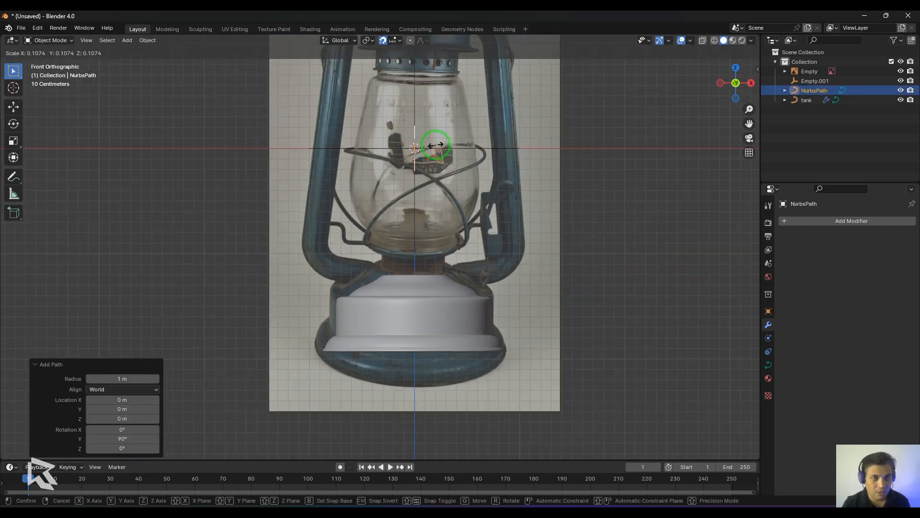
{"action": "left_click", "coordinate": [437, 152]}
{"action": "key", "text": "g"}
{"action": "left_click", "coordinate": [510, 309]}
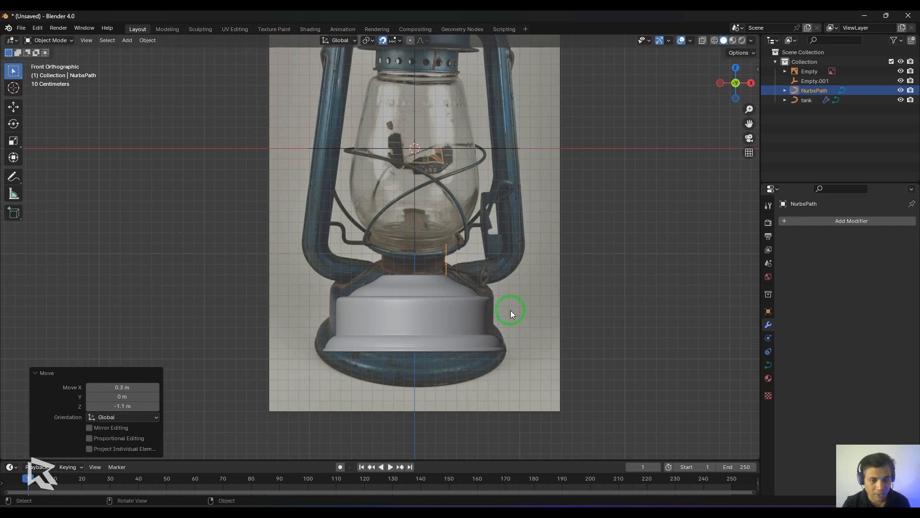
Scale the path by about 0.496 and shift it about -0.047 m in X to fit the collar above the tank.
{"action": "scroll", "coordinate": [593, 328], "scroll_direction": "up", "scroll_amount": 6}
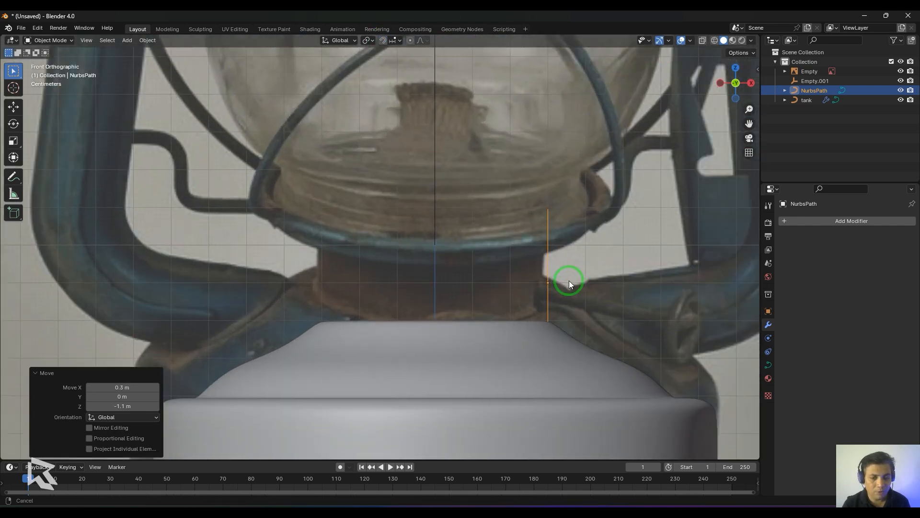
{"action": "key", "text": "s"}
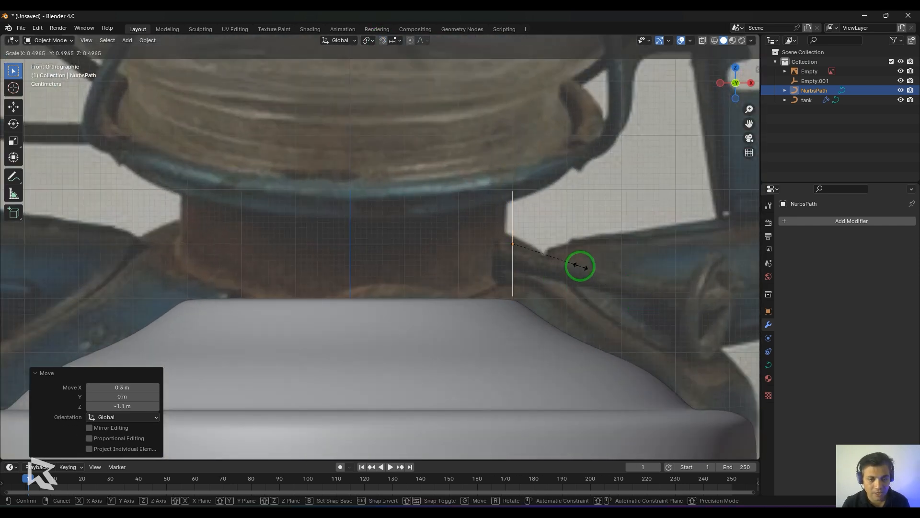
{"action": "left_click", "coordinate": [580, 266]}
{"action": "key", "text": "g"}
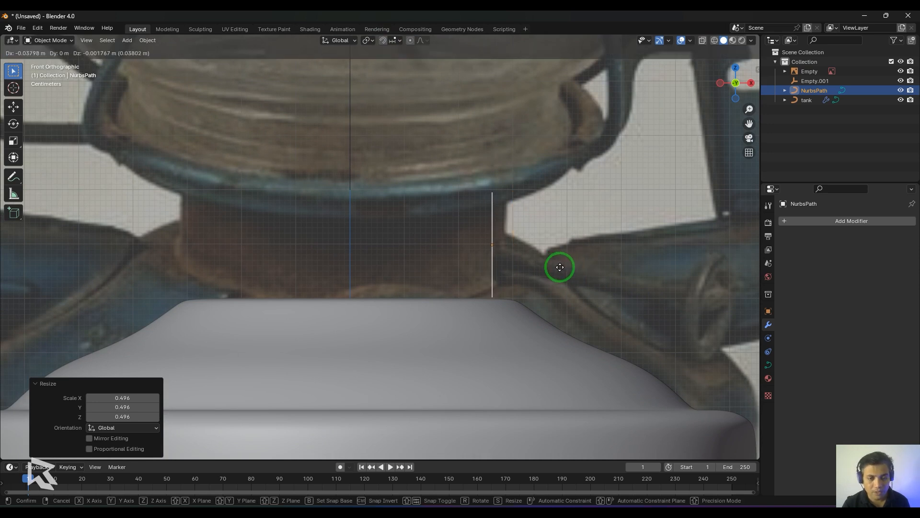
{"action": "left_click", "coordinate": [556, 271]}
{"action": "scroll", "coordinate": [621, 273], "scroll_direction": "up", "scroll_amount": 2}
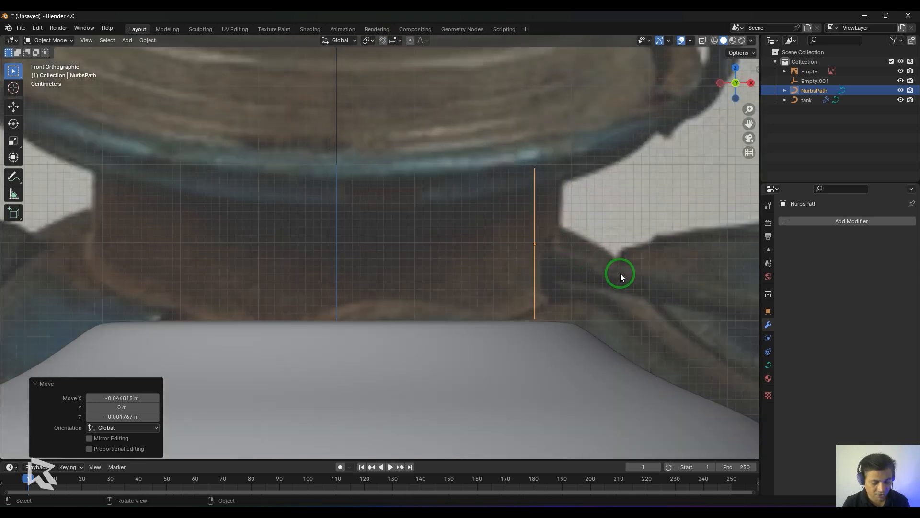
In Edit Mode, extrude four control points from the path's lower end outward along the tank's top edge.
{"action": "key", "text": "Tab"}
{"action": "scroll", "coordinate": [612, 316], "scroll_direction": "up", "scroll_amount": 1}
{"action": "scroll", "coordinate": [613, 316], "scroll_direction": "up", "scroll_amount": 1}
{"action": "middle_click_drag", "start_coordinate": [595, 281], "coordinate": [466, 211], "text": "shift"}
{"action": "scroll", "coordinate": [479, 267], "scroll_direction": "up", "scroll_amount": 3}
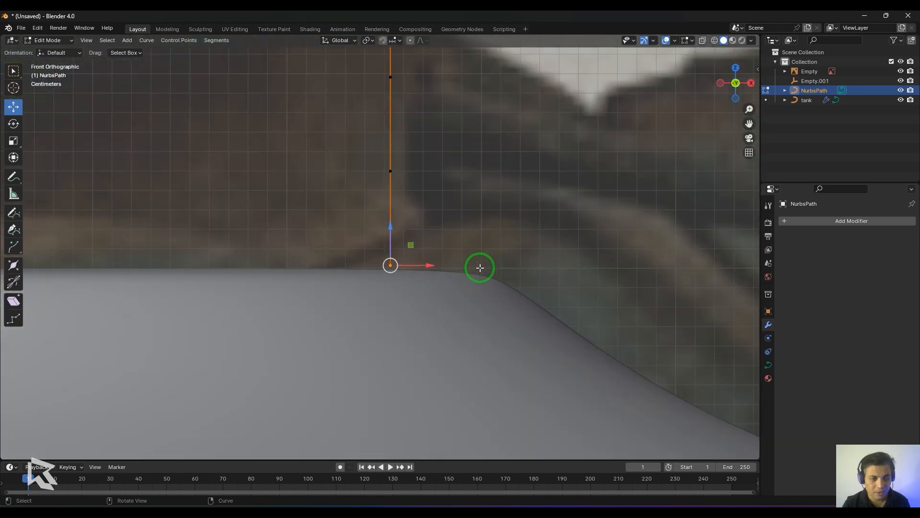
{"action": "left_click", "coordinate": [8, 73]}
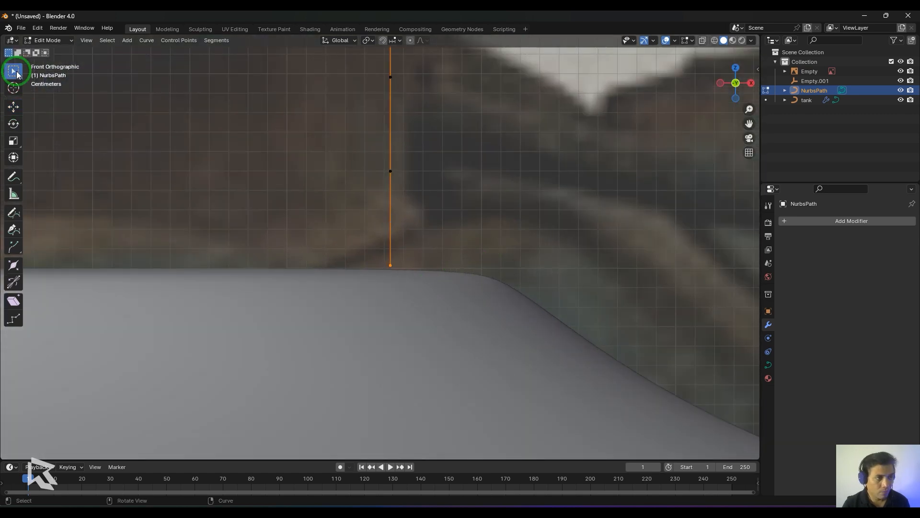
{"action": "right_click", "coordinate": [399, 265], "text": "ctrl"}
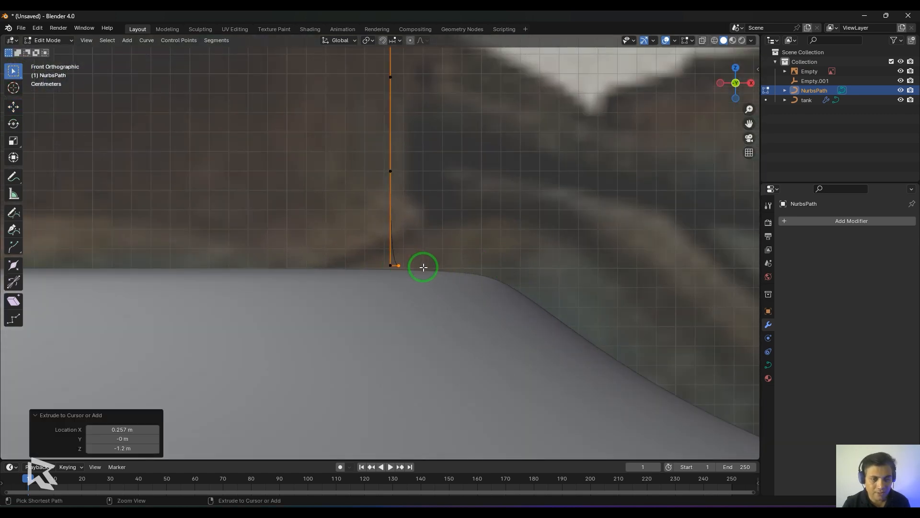
{"action": "right_click", "coordinate": [420, 266], "text": "ctrl"}
{"action": "right_click", "coordinate": [436, 266], "text": "ctrl"}
{"action": "right_click", "coordinate": [441, 271], "text": "ctrl"}
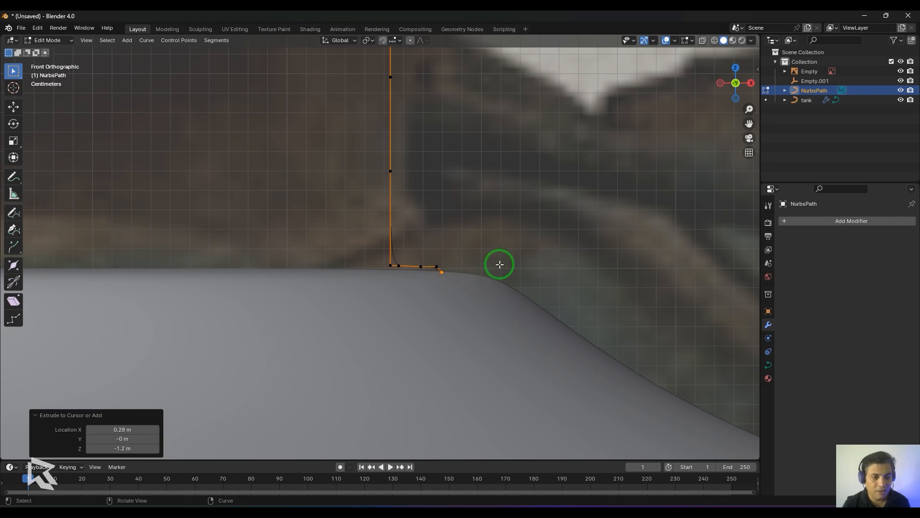
Subdivide the lower segments of the collar path and move the new control point about 0.02 m down in Z toward the corner.
{"action": "left_click_drag", "start_coordinate": [348, 155], "coordinate": [413, 280]}
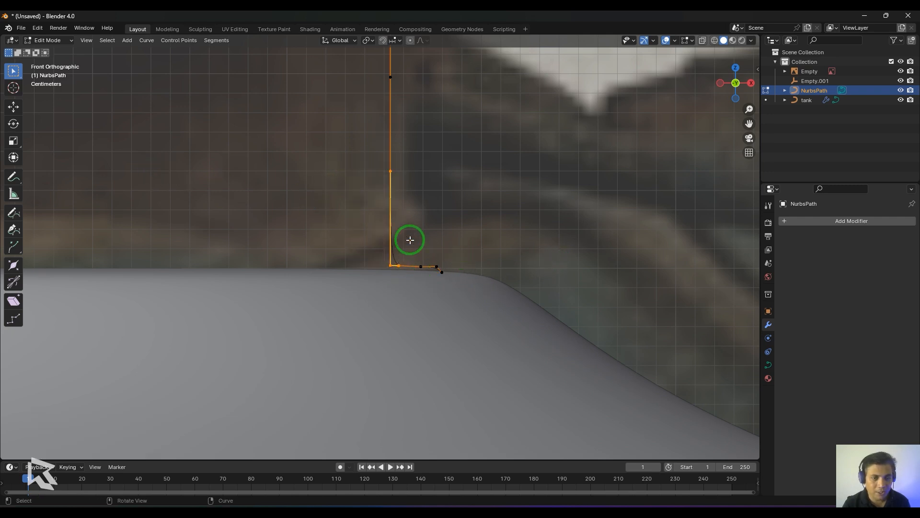
{"action": "left_click", "coordinate": [216, 40]}
{"action": "left_click", "coordinate": [228, 52]}
{"action": "left_click", "coordinate": [391, 218]}
{"action": "left_click", "coordinate": [13, 106]}
{"action": "key", "text": "g"}
{"action": "key", "text": "z"}
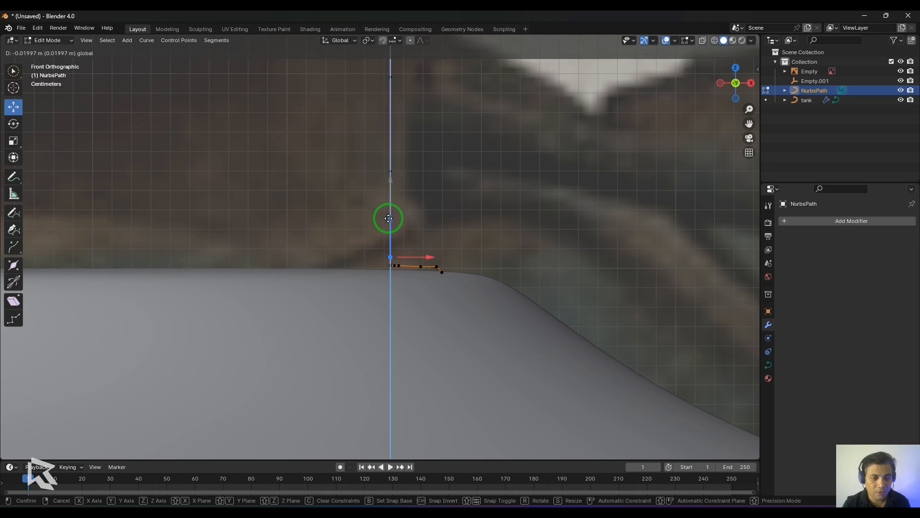
{"action": "left_click", "coordinate": [391, 216]}
Lower the collar path's top control point by about 0.025 m along Z.
{"action": "scroll", "coordinate": [479, 189], "scroll_direction": "up", "scroll_amount": 2}
{"action": "middle_click_drag", "start_coordinate": [479, 189], "coordinate": [475, 327], "text": "shift"}
{"action": "scroll", "coordinate": [476, 328], "scroll_direction": "down", "scroll_amount": 2}
{"action": "left_click", "coordinate": [381, 186]}
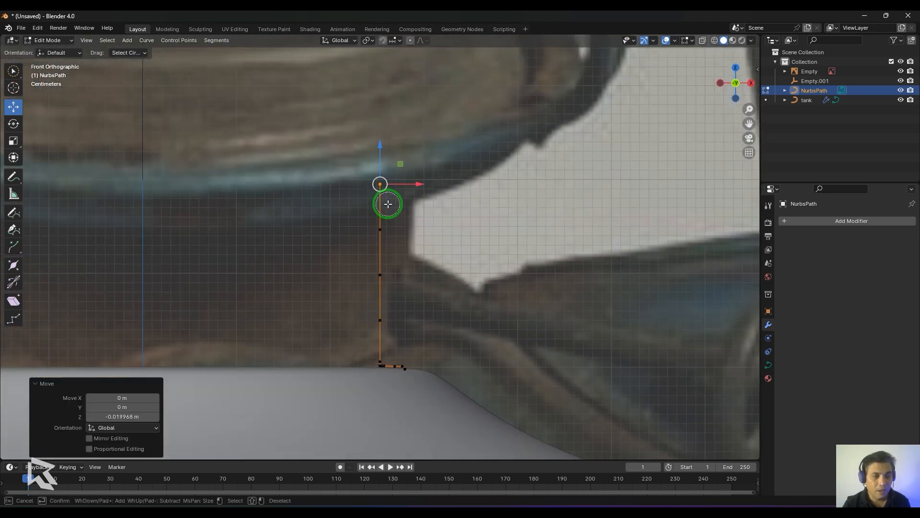
{"action": "left_click", "coordinate": [12, 72]}
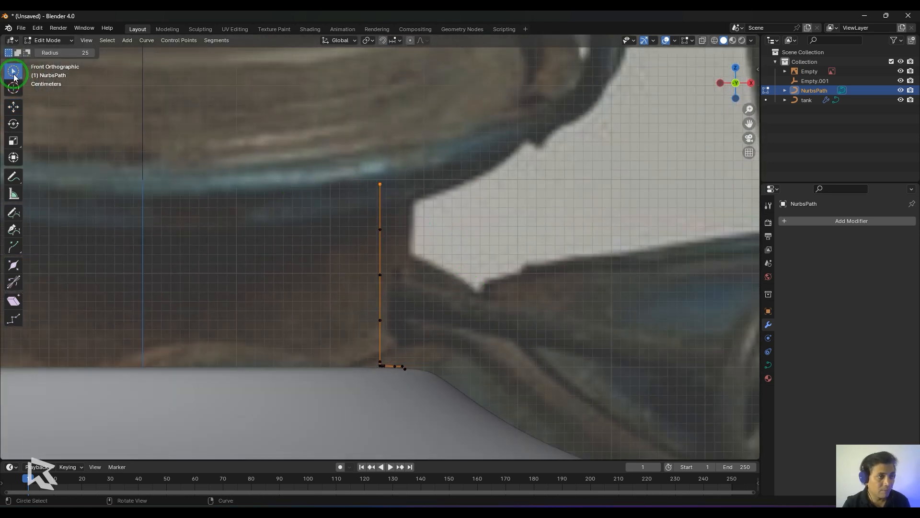
{"action": "mouse_move", "coordinate": [13, 71]}
{"action": "left_mouse_down"}
{"action": "mouse_move", "coordinate": [76, 76]}
{"action": "mouse_move", "coordinate": [61, 94]}
{"action": "left_mouse_up"}
{"action": "scroll", "coordinate": [408, 219], "scroll_direction": "up", "scroll_amount": 2}
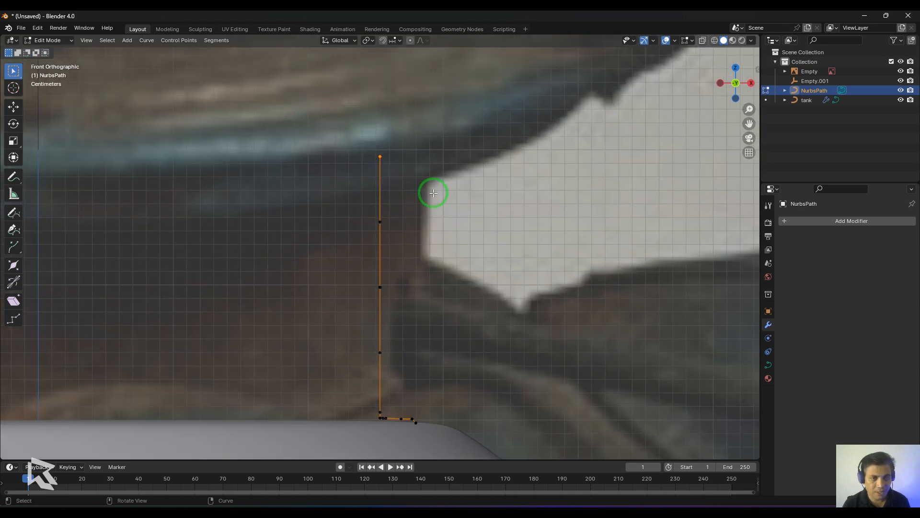
{"action": "key", "text": "g"}
{"action": "key", "text": "z"}
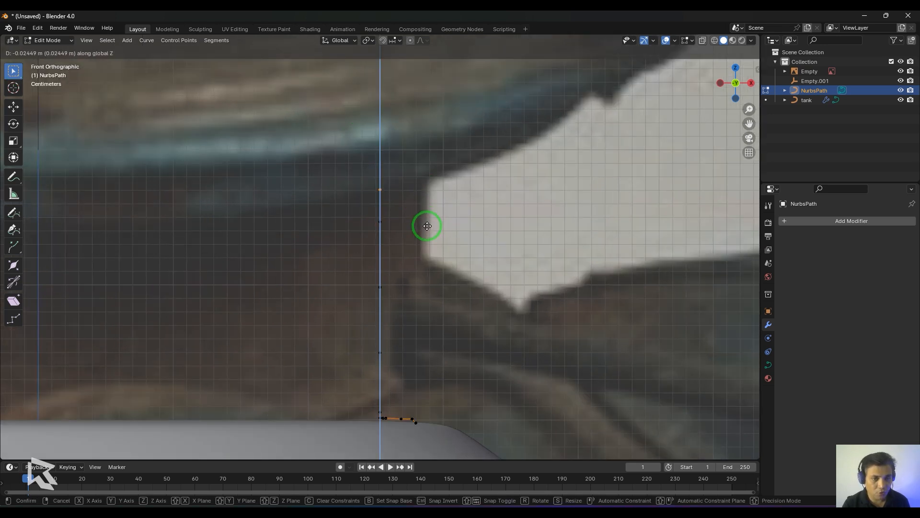
{"action": "left_click", "coordinate": [424, 227]}
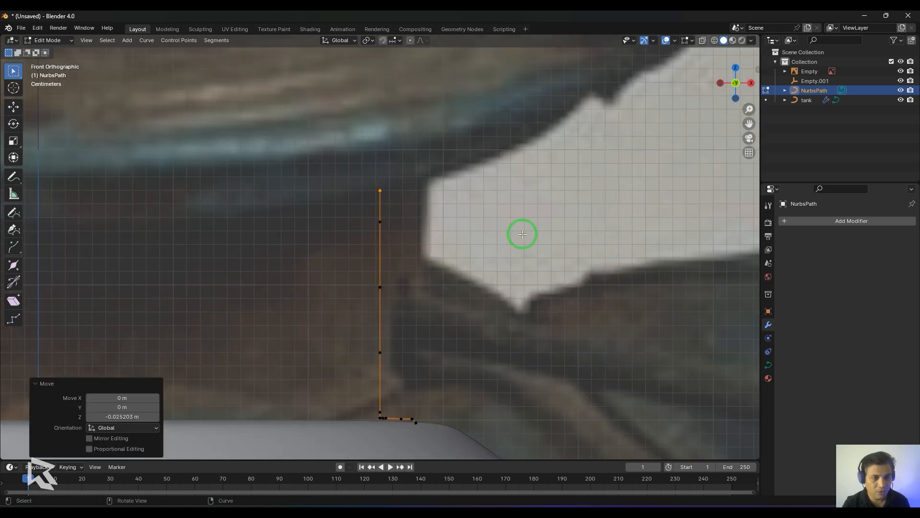
Extrude control points from the path's upper end outward along the plate's underside to its outer rim at about X 0.442 m, Z -0.933 m.
{"action": "right_click", "coordinate": [380, 185], "text": "ctrl"}
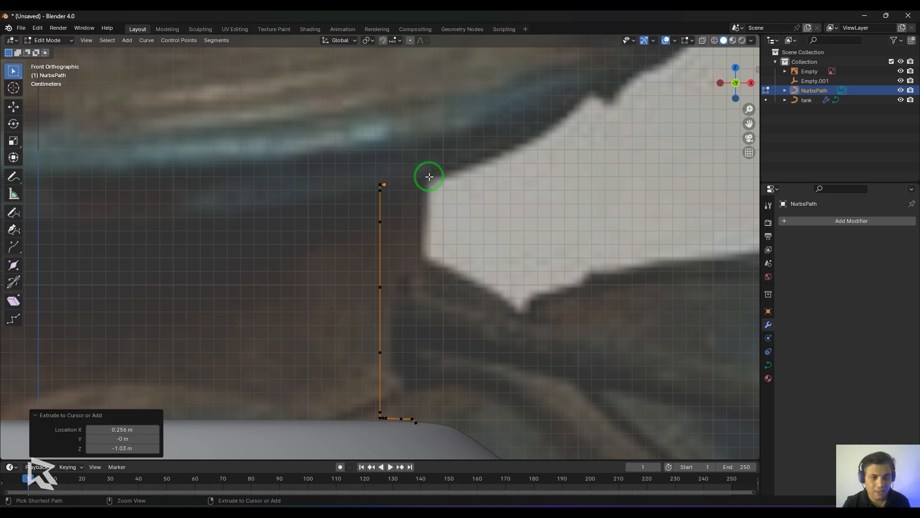
{"action": "scroll", "coordinate": [438, 222], "scroll_direction": "down", "scroll_amount": 3}
{"action": "right_click", "coordinate": [417, 204], "text": "ctrl"}
{"action": "right_click", "coordinate": [457, 194], "text": "ctrl"}
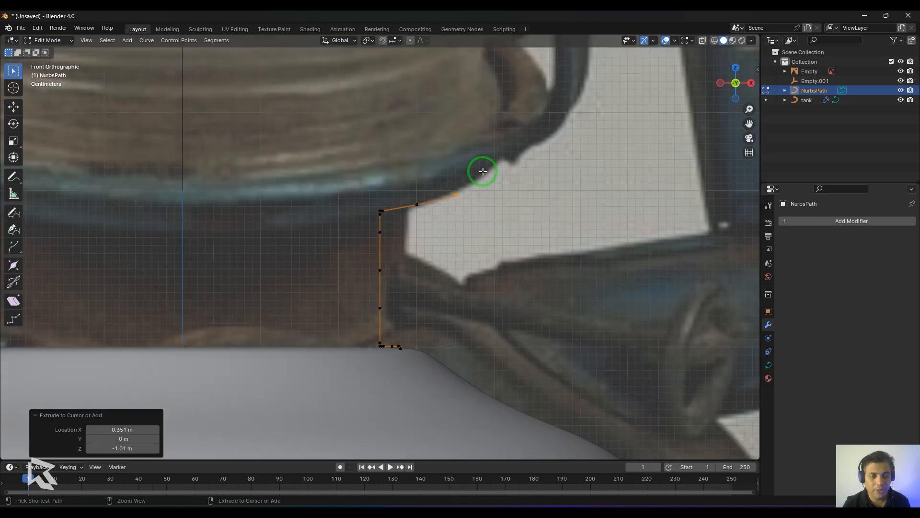
{"action": "right_click", "coordinate": [482, 171], "text": "ctrl"}
{"action": "right_click", "coordinate": [495, 153], "text": "ctrl"}
{"action": "right_click", "coordinate": [512, 147], "text": "ctrl"}
{"action": "right_click", "coordinate": [527, 147], "text": "ctrl"}
{"action": "right_click", "coordinate": [528, 137], "text": "ctrl"}
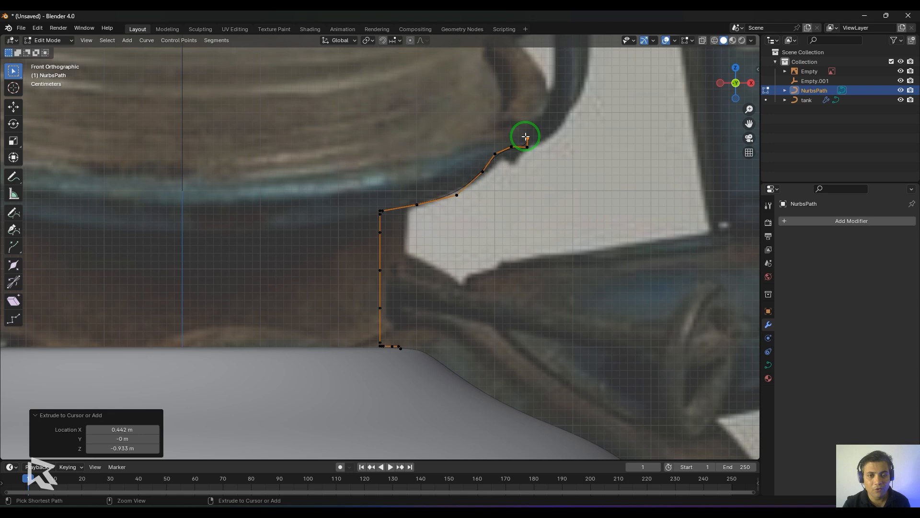
Extrude control points around the rim and back inward along the plate's upper side to about X 0.352 m, Z -0.956 m.
{"action": "right_click", "coordinate": [520, 136], "text": "ctrl"}
{"action": "right_click", "coordinate": [503, 139], "text": "ctrl"}
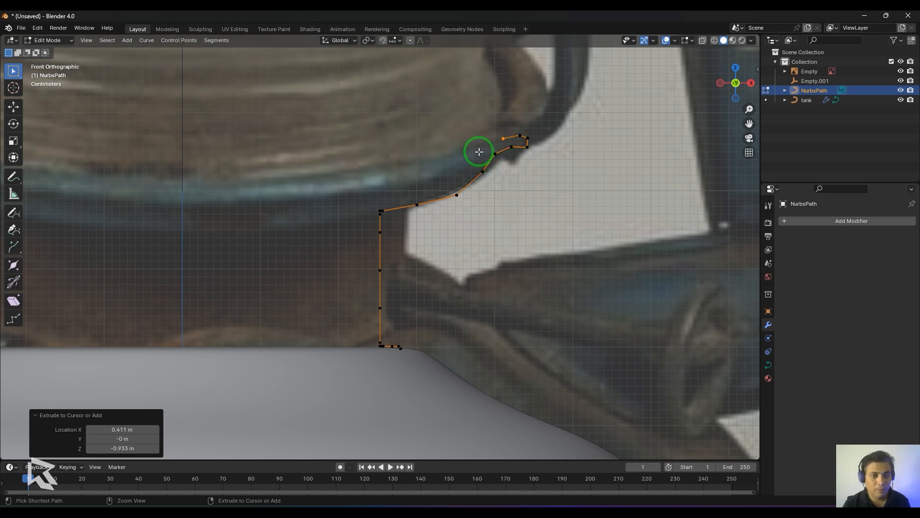
{"action": "right_click", "coordinate": [478, 151], "text": "ctrl"}
{"action": "scroll", "coordinate": [407, 180], "scroll_direction": "down", "scroll_amount": 4}
{"action": "scroll", "coordinate": [373, 132], "scroll_direction": "down", "scroll_amount": 6}
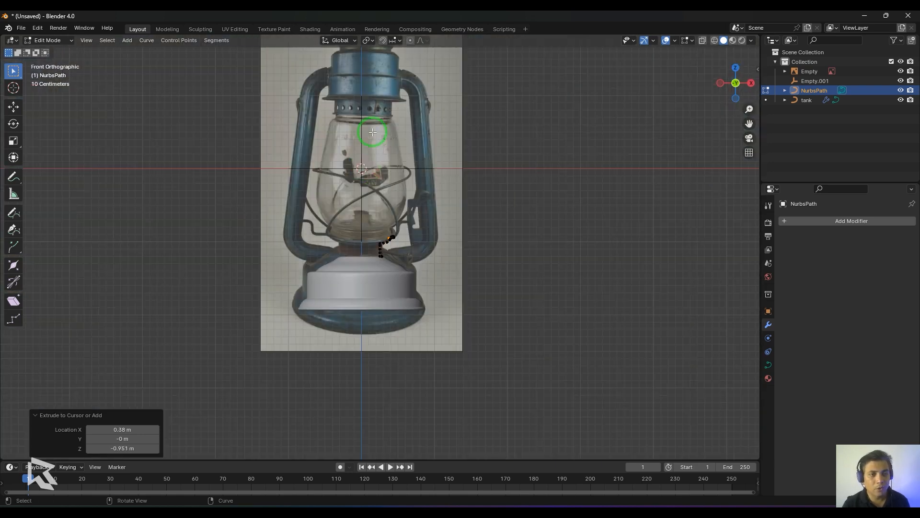
{"action": "scroll", "coordinate": [388, 247], "scroll_direction": "up", "scroll_amount": 8}
{"action": "right_click", "coordinate": [474, 138], "text": "ctrl"}
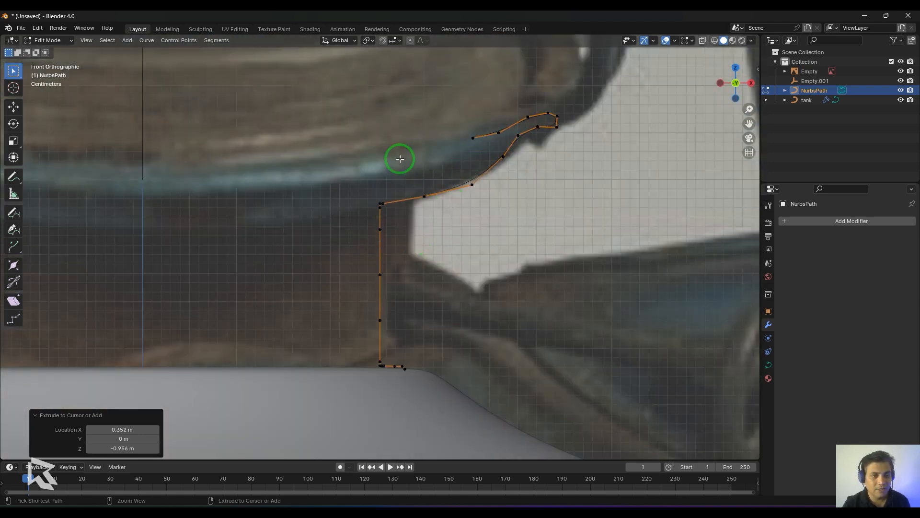
Extrude control points inward across the plate and up into a dome profile ending near the center axis at about Z -0.77 m.
{"action": "scroll", "coordinate": [385, 165], "scroll_direction": "down", "scroll_amount": 5}
{"action": "scroll", "coordinate": [376, 183], "scroll_direction": "up", "scroll_amount": 2}
{"action": "right_click", "coordinate": [371, 196], "text": "ctrl"}
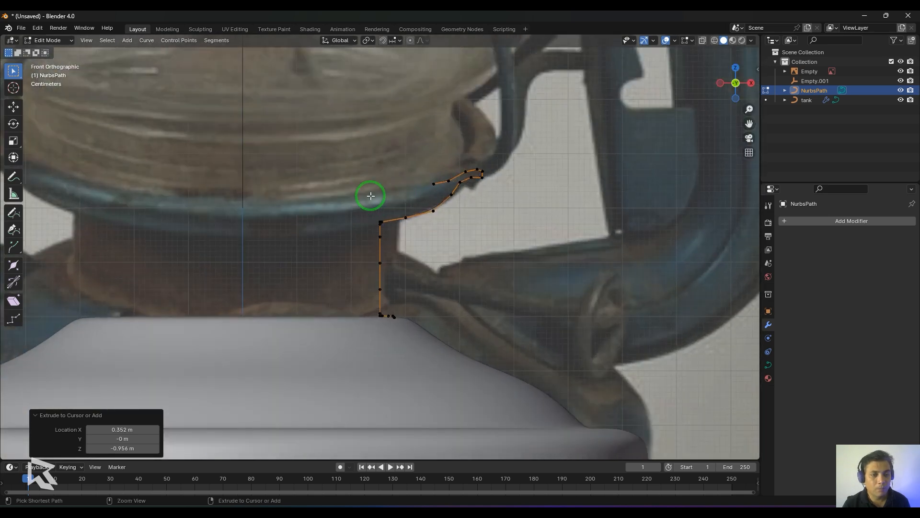
{"action": "right_click", "coordinate": [346, 193], "text": "ctrl"}
{"action": "right_click", "coordinate": [342, 194], "text": "ctrl"}
{"action": "right_click", "coordinate": [341, 184], "text": "ctrl"}
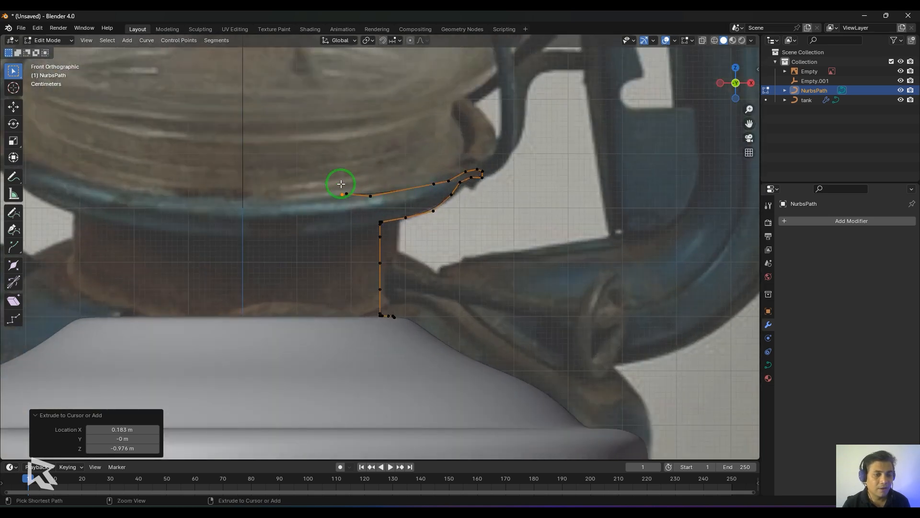
{"action": "right_click", "coordinate": [335, 137], "text": "ctrl"}
{"action": "right_click", "coordinate": [324, 108], "text": "ctrl"}
{"action": "right_click", "coordinate": [291, 91], "text": "ctrl"}
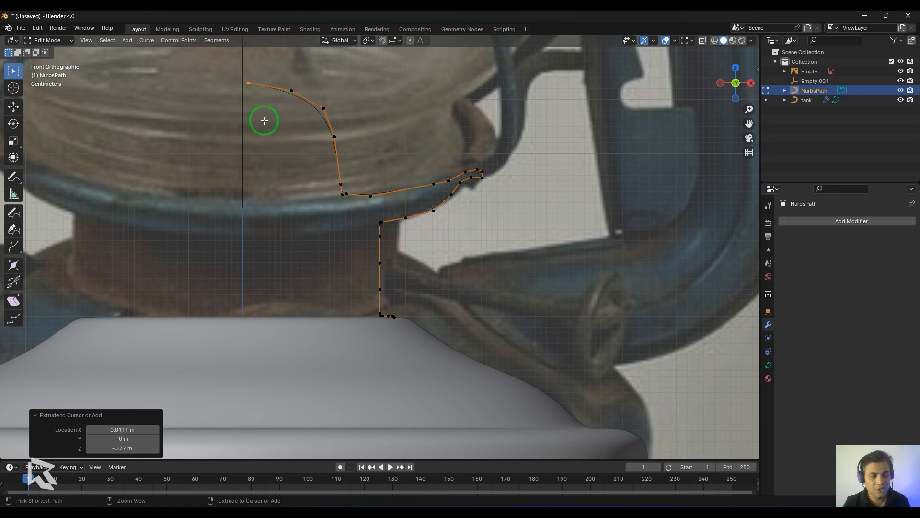
{"action": "right_click", "coordinate": [249, 83], "text": "ctrl"}
Move the path's end control point onto the center axis and adjust the next two dome points to smooth the curve.
{"action": "scroll", "coordinate": [259, 110], "scroll_direction": "down", "scroll_amount": 4}
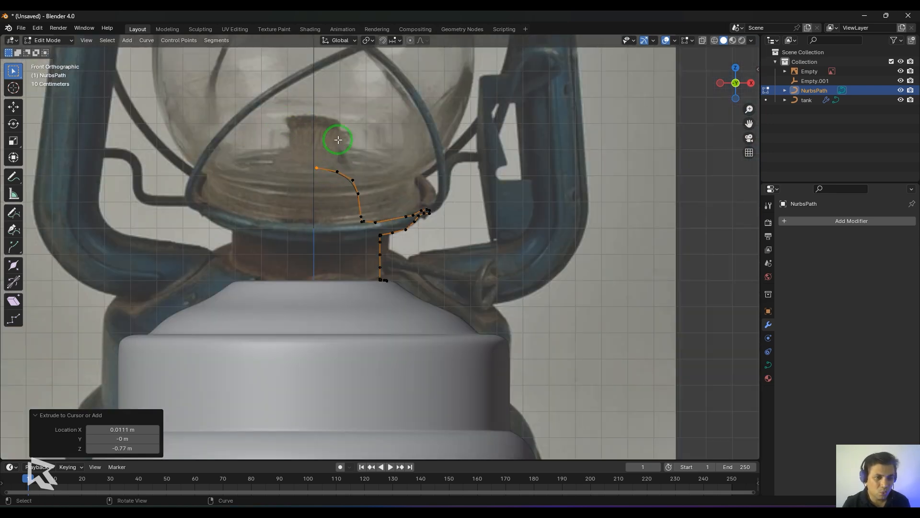
{"action": "scroll", "coordinate": [332, 179], "scroll_direction": "up", "scroll_amount": 3}
{"action": "left_click", "coordinate": [13, 107]}
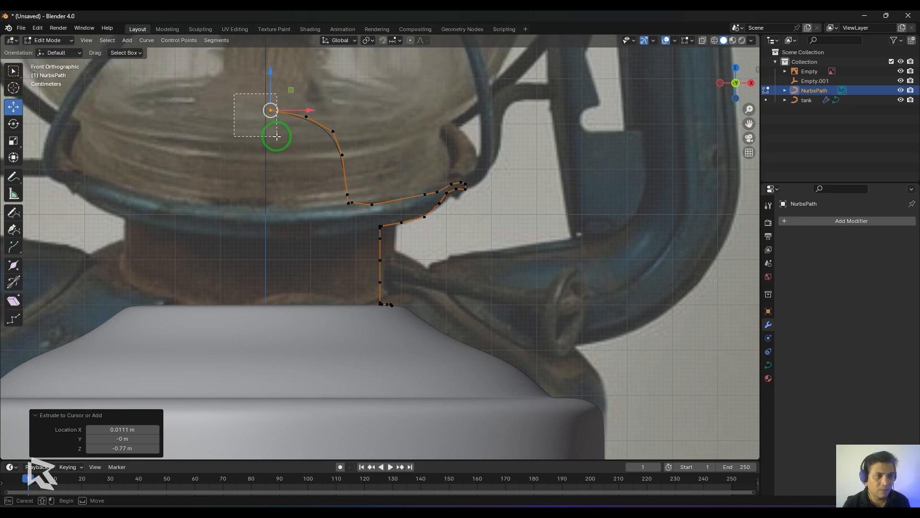
{"action": "left_click", "coordinate": [382, 40]}
{"action": "left_click_drag", "start_coordinate": [308, 111], "coordinate": [351, 109]}
{"action": "left_click", "coordinate": [306, 117]}
{"action": "left_click", "coordinate": [333, 133]}
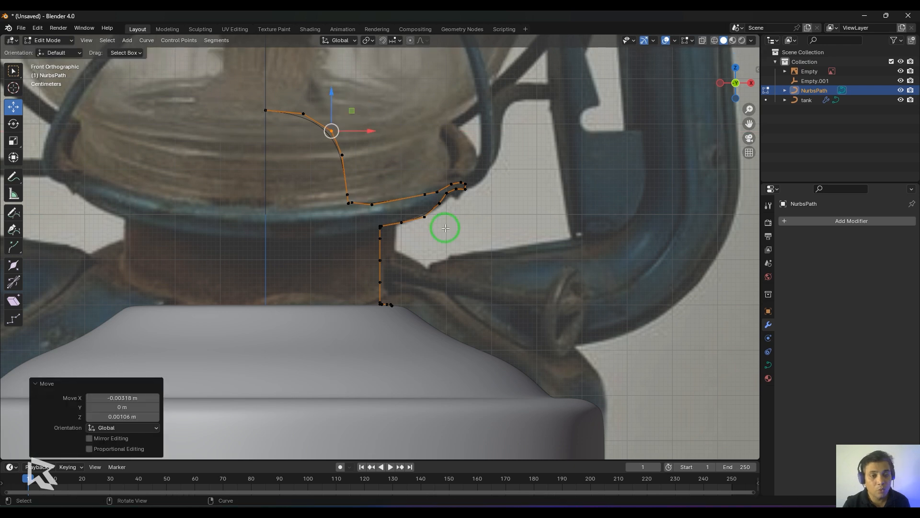
Return to Object Mode and convert the collar path to a mesh.
{"action": "key", "text": "Tab"}
{"action": "scroll", "coordinate": [416, 240], "scroll_direction": "down", "scroll_amount": 6}
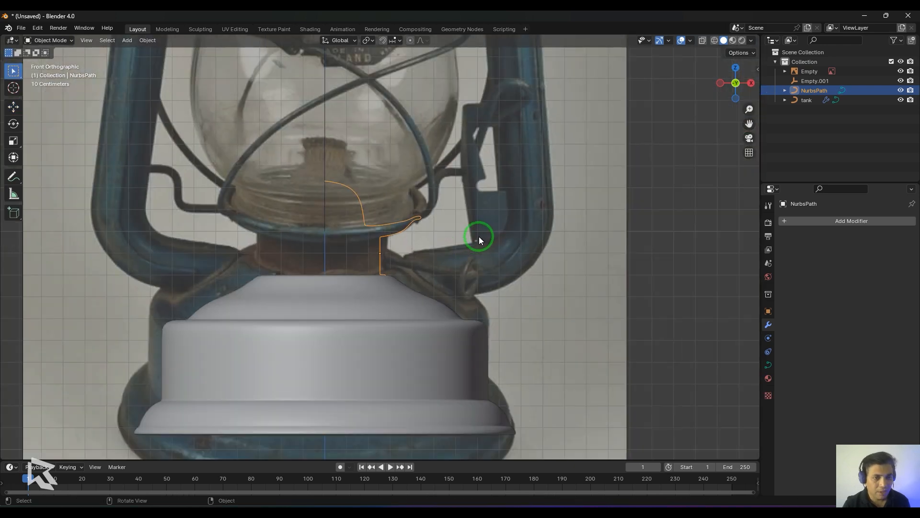
{"action": "middle_click_drag", "start_coordinate": [479, 237], "coordinate": [417, 229]}
{"action": "scroll", "coordinate": [481, 236], "scroll_direction": "up", "scroll_amount": 5}
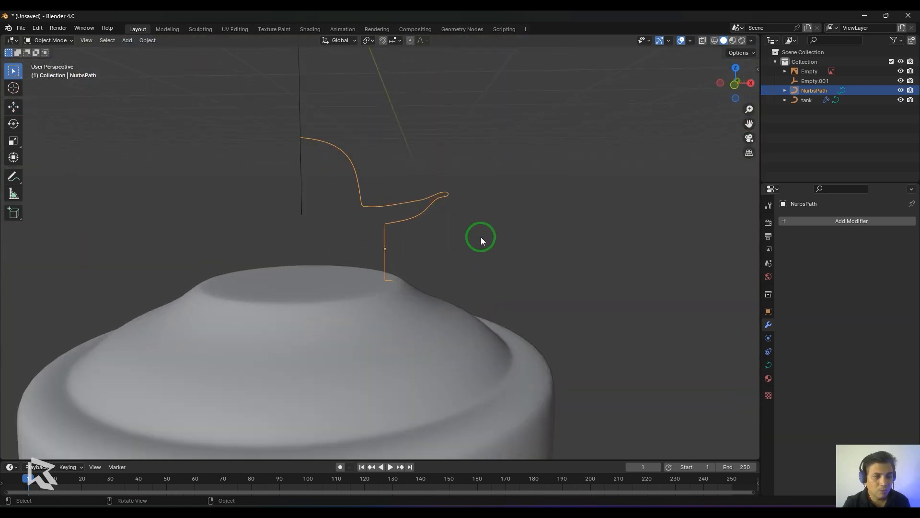
{"action": "right_click", "coordinate": [459, 180]}
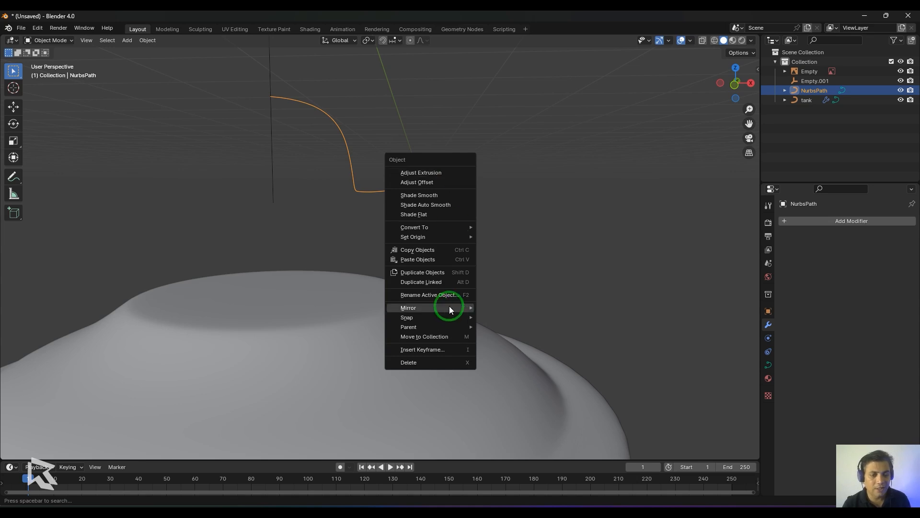
{"action": "mouse_move", "coordinate": [447, 227]}
{"action": "left_click", "coordinate": [514, 238]}
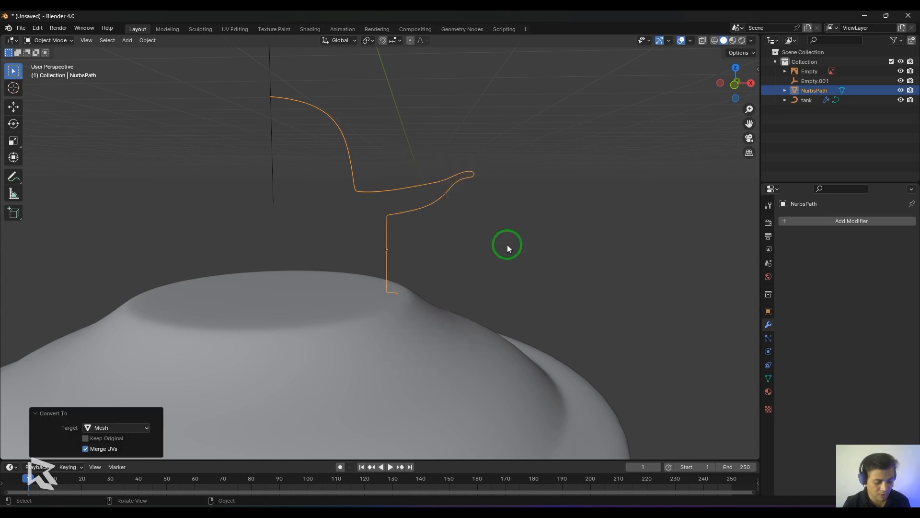
Check the converted profile's vertices in Edit Mode, select all its geometry and add a Screw modifier.
{"action": "key", "text": "Tab"}
{"action": "scroll", "coordinate": [484, 235], "scroll_direction": "up", "scroll_amount": 5}
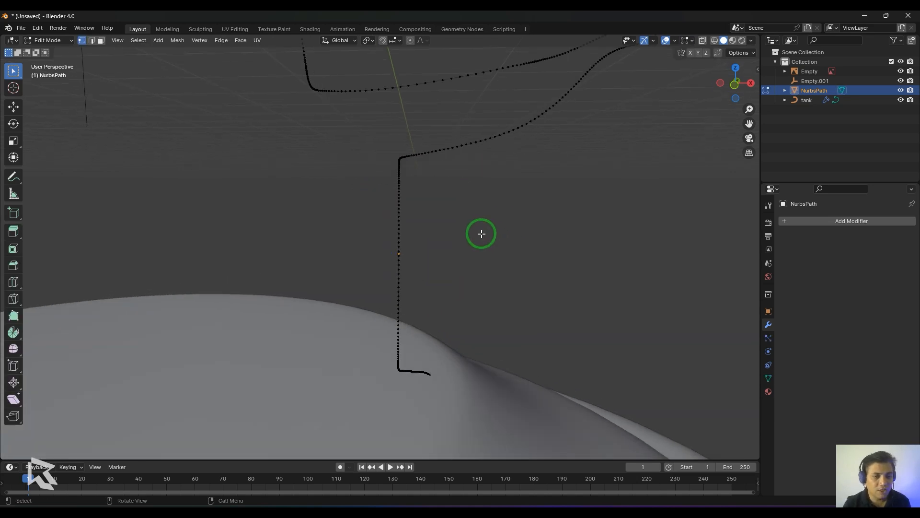
{"action": "scroll", "coordinate": [482, 234], "scroll_direction": "down", "scroll_amount": 5}
{"action": "key", "text": "Tab"}
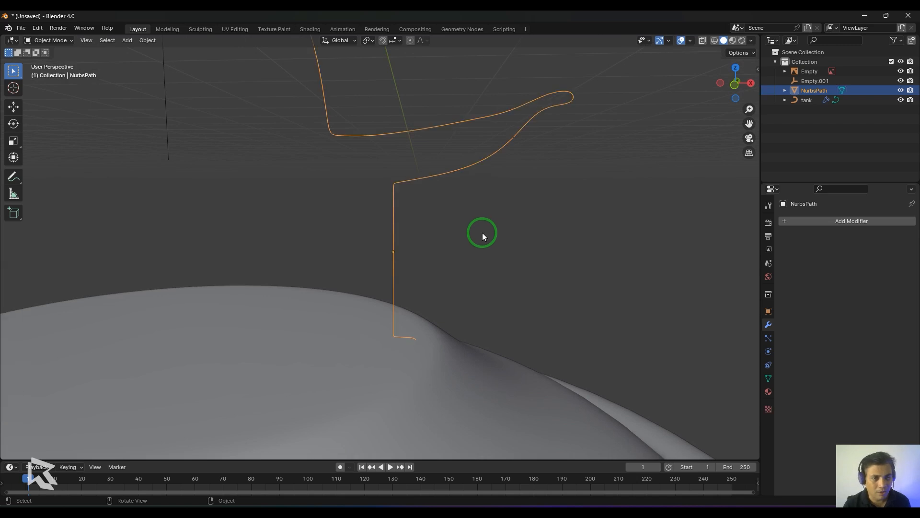
{"action": "scroll", "coordinate": [481, 235], "scroll_direction": "down", "scroll_amount": 6}
{"action": "middle_click_drag", "start_coordinate": [514, 237], "coordinate": [493, 256]}
{"action": "key", "text": "Tab"}
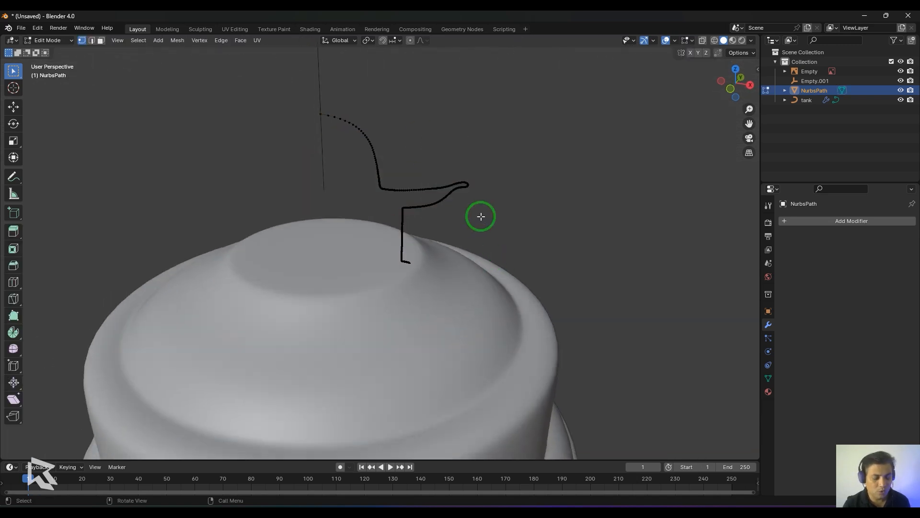
{"action": "key", "text": "a"}
{"action": "left_click", "coordinate": [806, 221]}
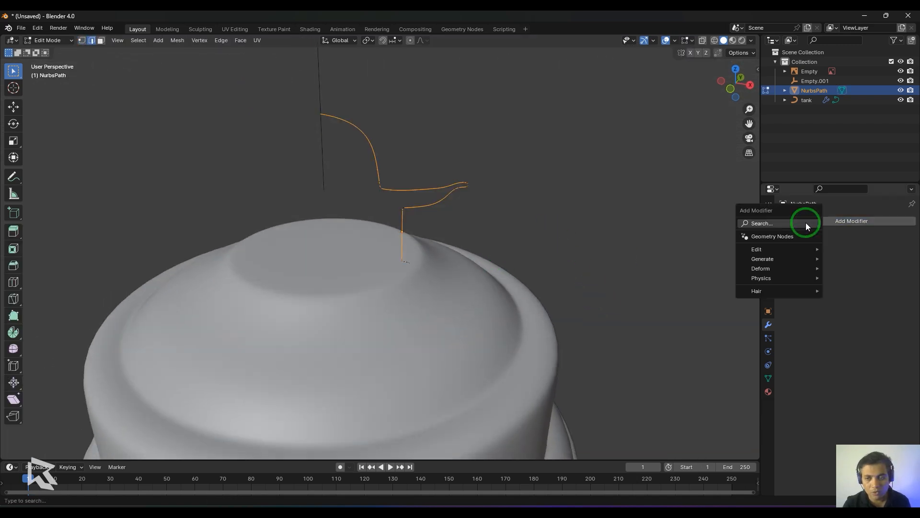
{"action": "type", "text": "scr"}
{"action": "left_click", "coordinate": [716, 245]}
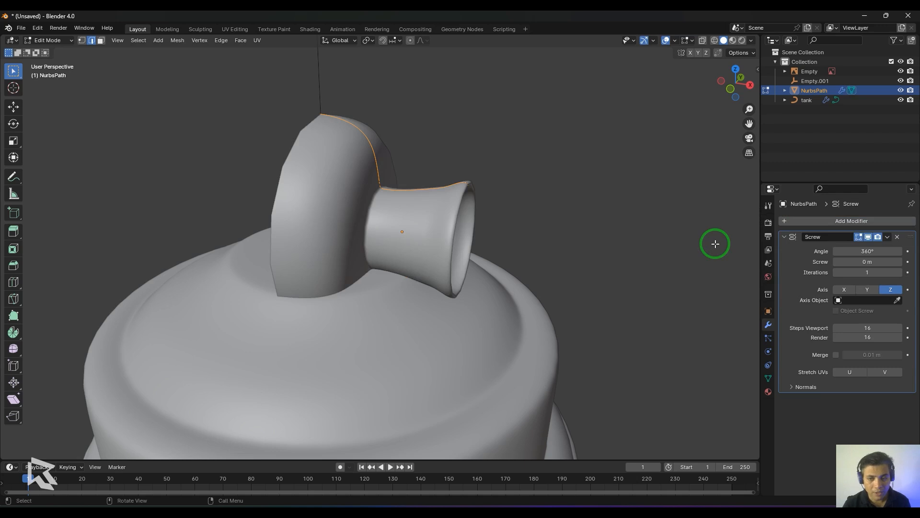
Set the Screw modifier's axis object to Empty.001 and its viewport steps to 59, and return to Object Mode.
{"action": "left_click", "coordinate": [828, 298]}
{"action": "left_click", "coordinate": [832, 328]}
{"action": "left_click_drag", "start_coordinate": [832, 328], "coordinate": [868, 328]}
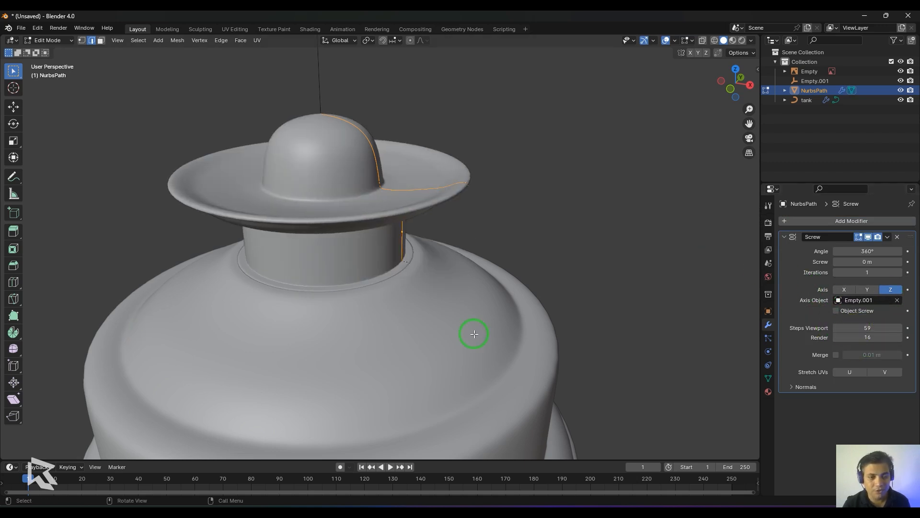
{"action": "key", "text": "Tab"}
Set the Screw modifier's viewport steps to 60 on both the tank and the collar.
{"action": "left_click", "coordinate": [553, 329]}
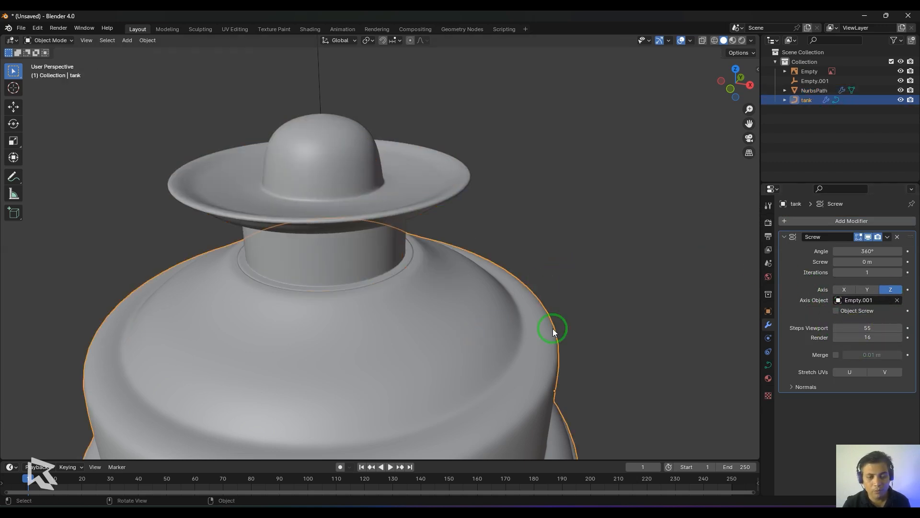
{"action": "left_click", "coordinate": [867, 328]}
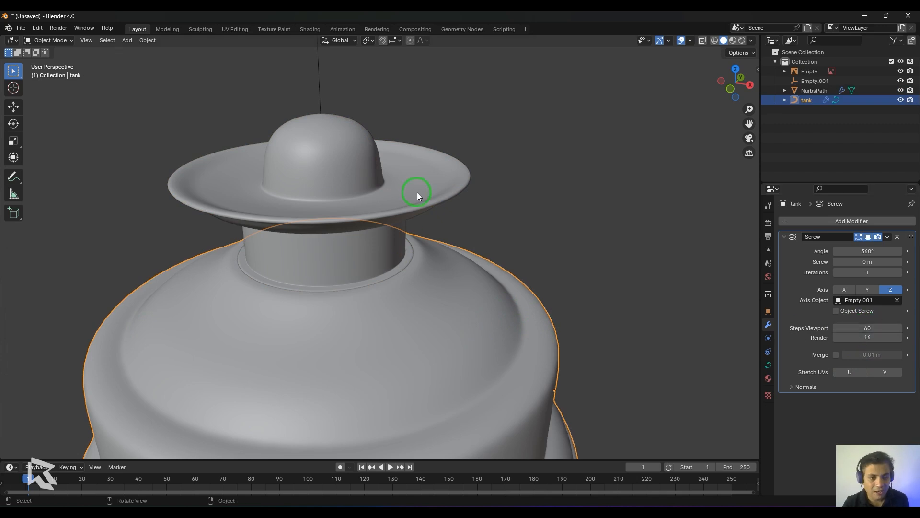
{"action": "left_click", "coordinate": [417, 192]}
{"action": "double_click", "coordinate": [875, 327]}
{"action": "key", "text": "Return"}
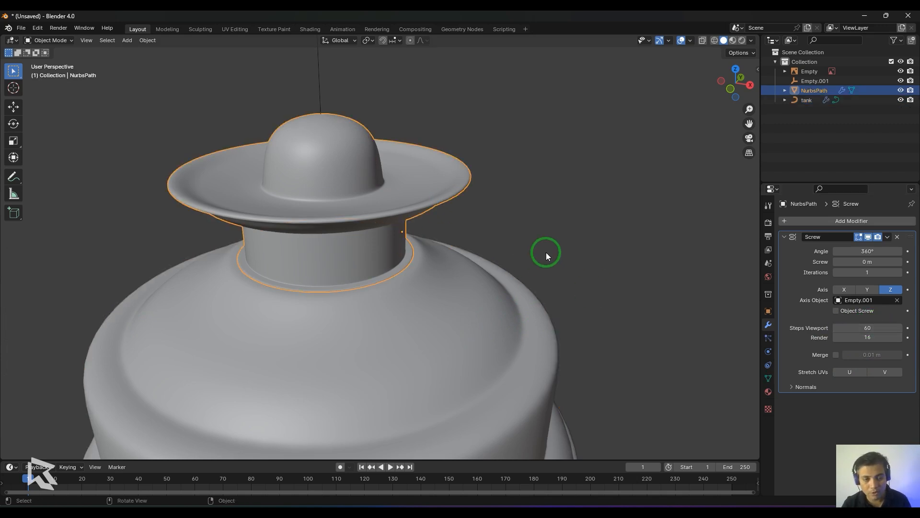
Deselect the collar and turn on the wireframe overlay to inspect the mesh density of both parts.
{"action": "left_click", "coordinate": [539, 246]}
{"action": "scroll", "coordinate": [519, 230], "scroll_direction": "down", "scroll_amount": 3}
{"action": "scroll", "coordinate": [536, 258], "scroll_direction": "down", "scroll_amount": 3}
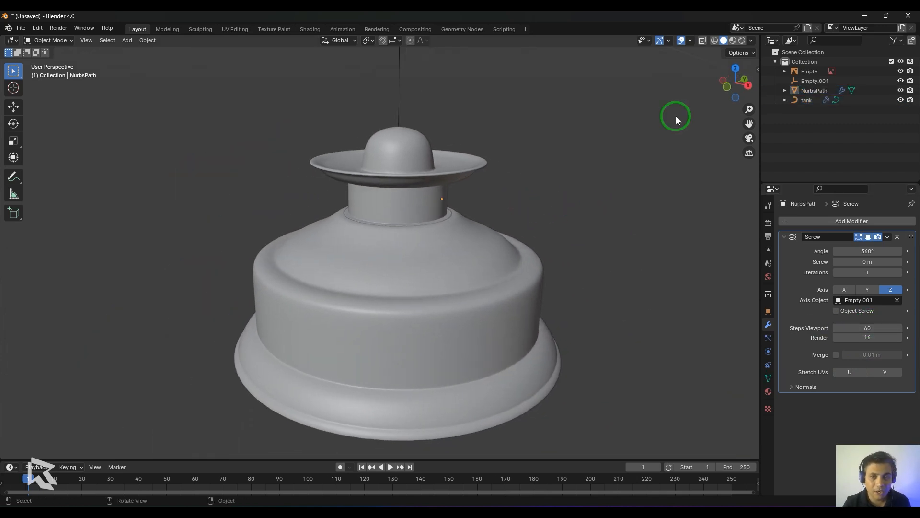
{"action": "left_click", "coordinate": [691, 41]}
{"action": "left_click", "coordinate": [627, 203]}
{"action": "scroll", "coordinate": [583, 220], "scroll_direction": "down", "scroll_amount": 4}
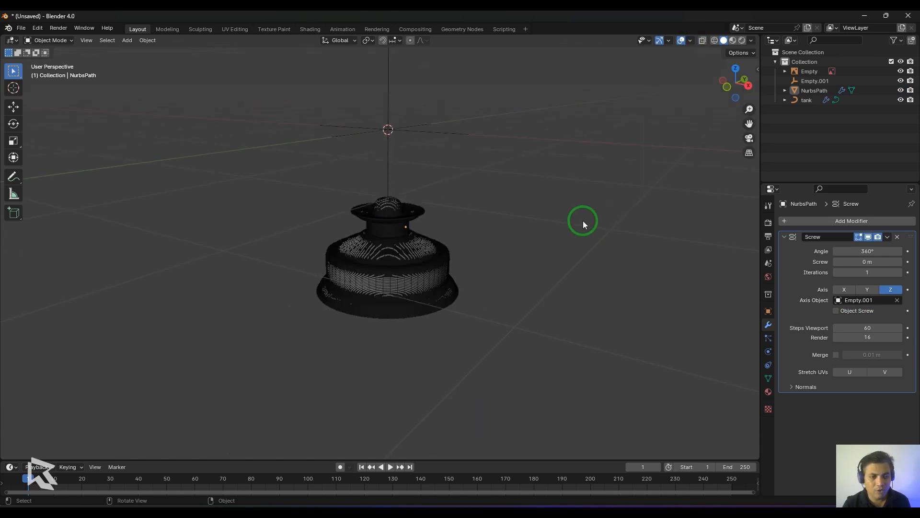
{"action": "scroll", "coordinate": [569, 218], "scroll_direction": "up", "scroll_amount": 4}
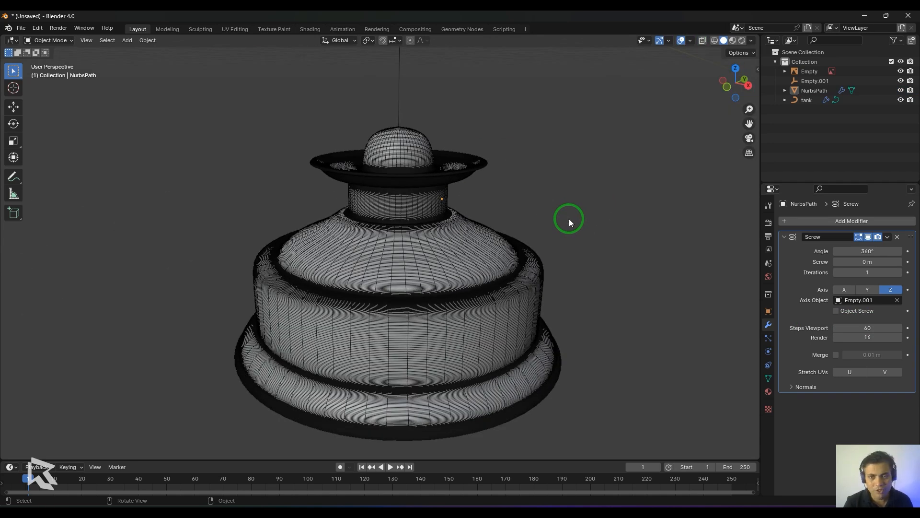
Turn off the wireframe overlay to show the tank and collar as plain shaded surfaces.
{"action": "left_click", "coordinate": [689, 39]}
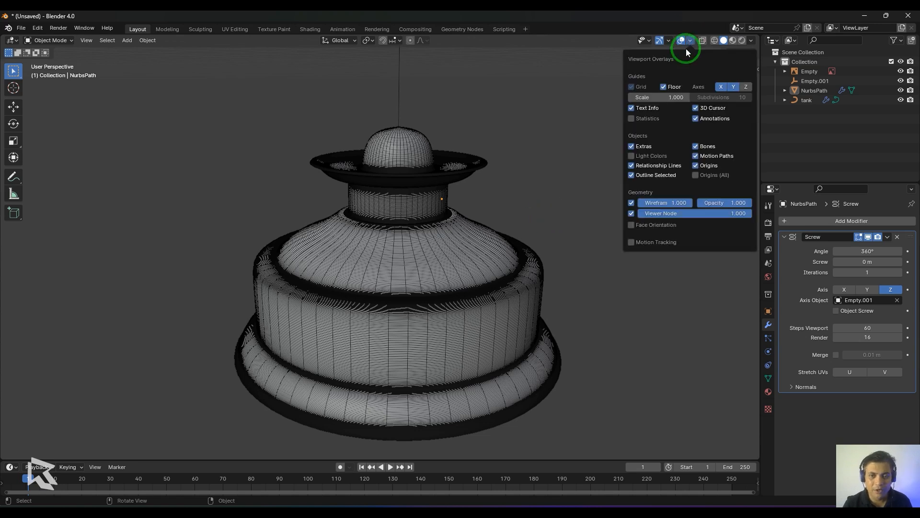
{"action": "left_click", "coordinate": [627, 204]}
{"action": "scroll", "coordinate": [537, 283], "scroll_direction": "down", "scroll_amount": 6}
{"action": "scroll", "coordinate": [531, 284], "scroll_direction": "up", "scroll_amount": 6}
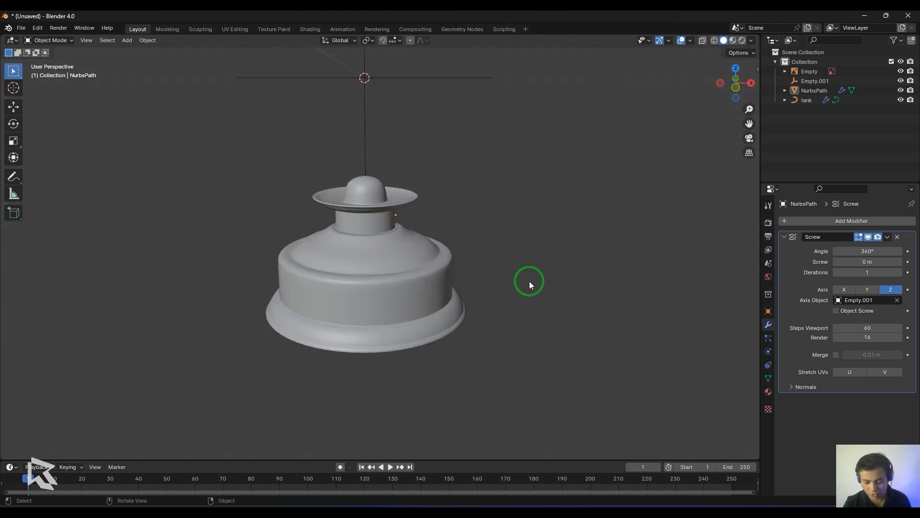
Add a NURBS path in the front view and set its Y rotation to 90° so it stands upright.
{"action": "key", "text": "KP_1"}
{"action": "scroll", "coordinate": [511, 273], "scroll_direction": "down", "scroll_amount": 1}
{"action": "scroll", "coordinate": [499, 297], "scroll_direction": "up", "scroll_amount": 2}
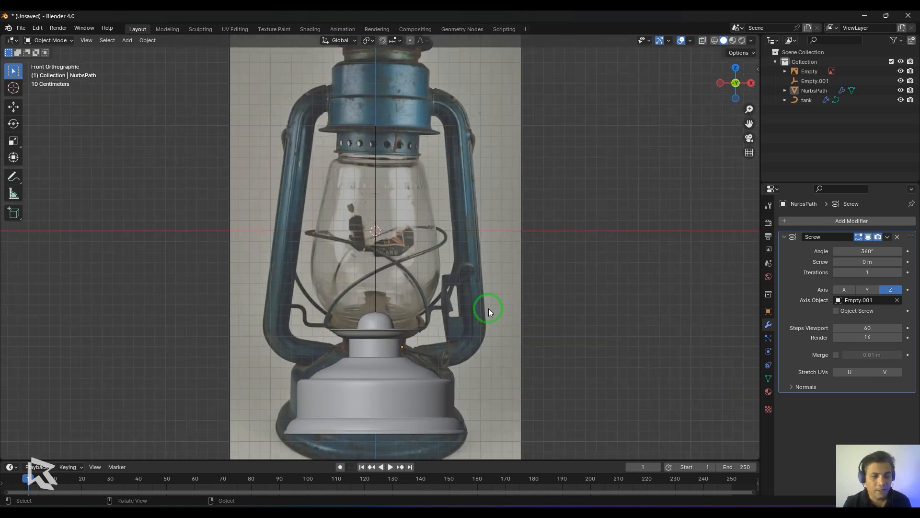
{"action": "scroll", "coordinate": [538, 273], "scroll_direction": "up", "scroll_amount": 3}
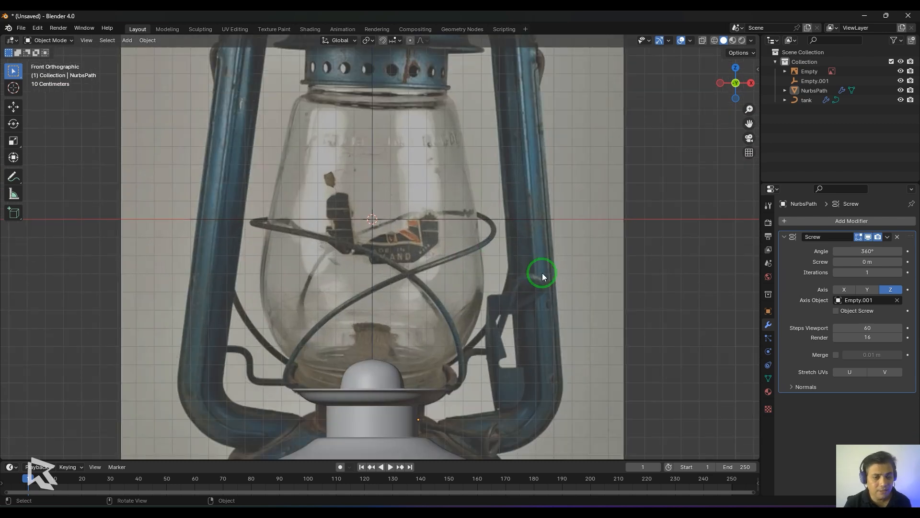
{"action": "key", "text": "shift+a"}
{"action": "mouse_move", "coordinate": [638, 286]}
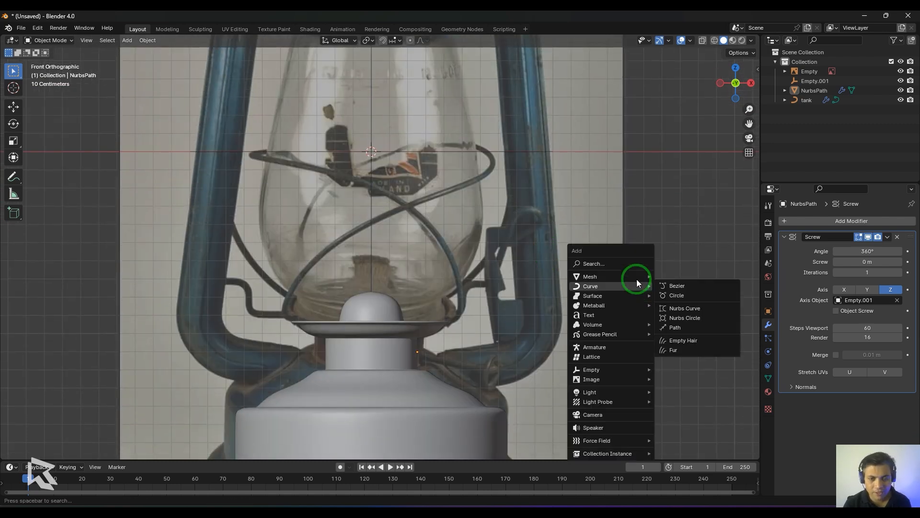
{"action": "left_click", "coordinate": [694, 327]}
{"action": "scroll", "coordinate": [564, 296], "scroll_direction": "down", "scroll_amount": 4}
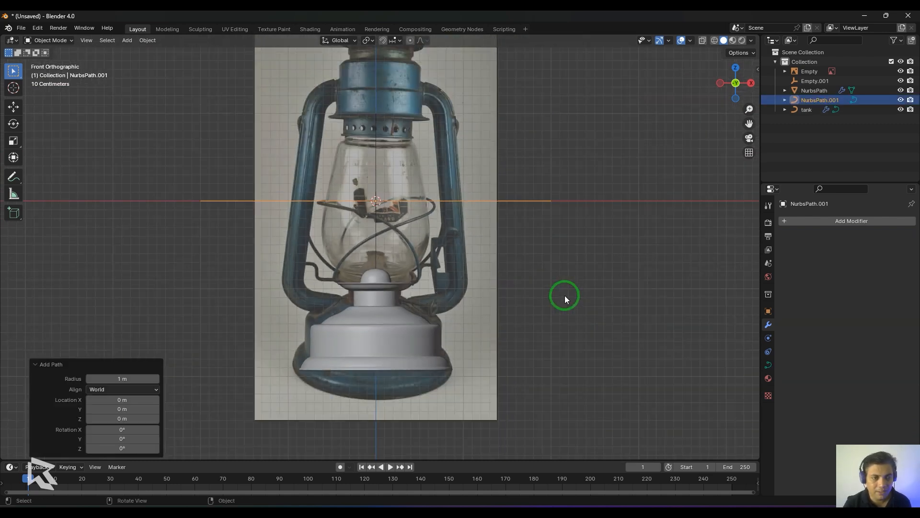
{"action": "double_click", "coordinate": [130, 440]}
{"action": "key", "text": "Return"}
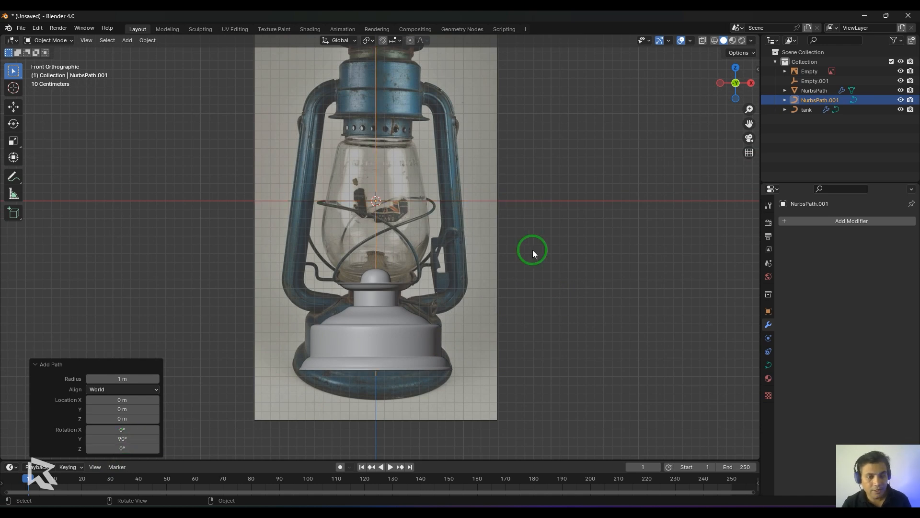
Move the path about 0.59 m along X to the glass globe's edge and scale it to about 0.284.
{"action": "scroll", "coordinate": [527, 254], "scroll_direction": "up", "scroll_amount": 4}
{"action": "key", "text": "g"}
{"action": "left_click", "coordinate": [624, 256]}
{"action": "key", "text": "s"}
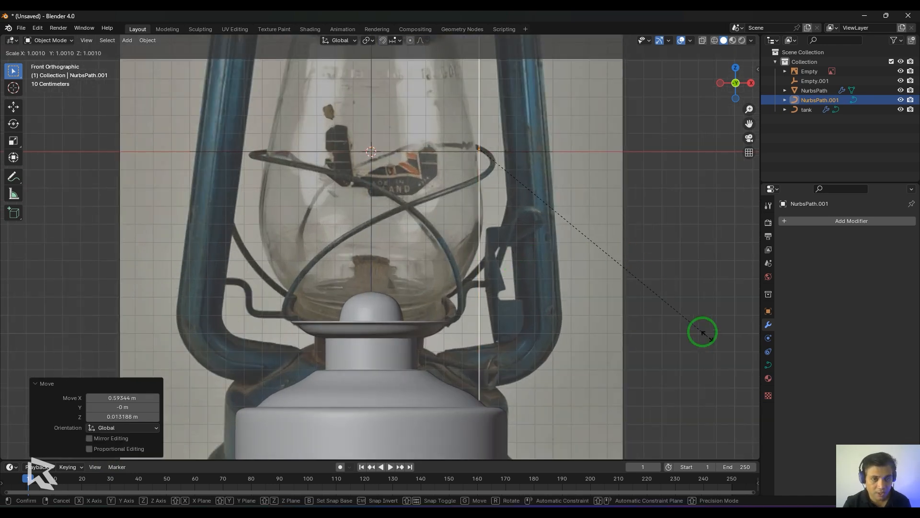
{"action": "left_click", "coordinate": [550, 185]}
{"action": "scroll", "coordinate": [612, 238], "scroll_direction": "down", "scroll_amount": 3}
{"action": "scroll", "coordinate": [629, 295], "scroll_direction": "up", "scroll_amount": 3}
{"action": "middle_click_drag", "start_coordinate": [629, 295], "coordinate": [639, 247], "text": "shift"}
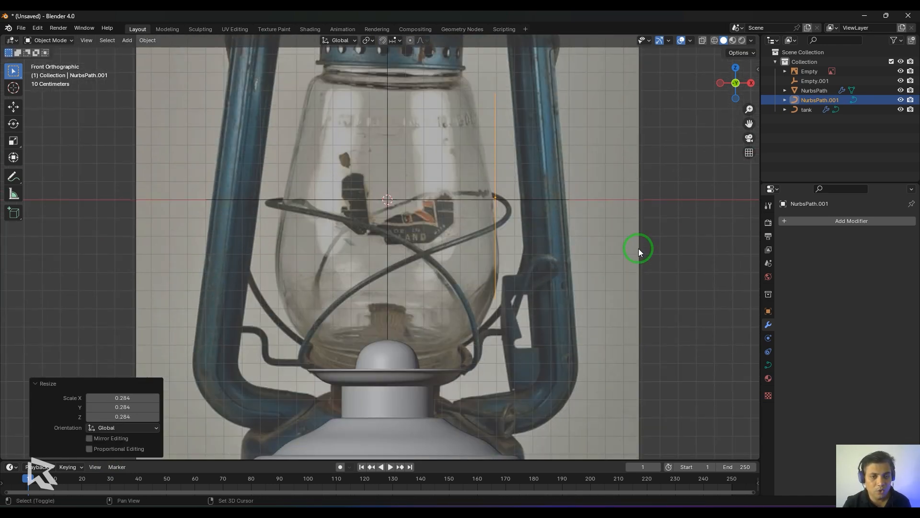
Rotate the path about -7.9° and shift it slightly so it follows the slanted side of the glass globe.
{"action": "key", "text": "r"}
{"action": "left_click", "coordinate": [721, 287]}
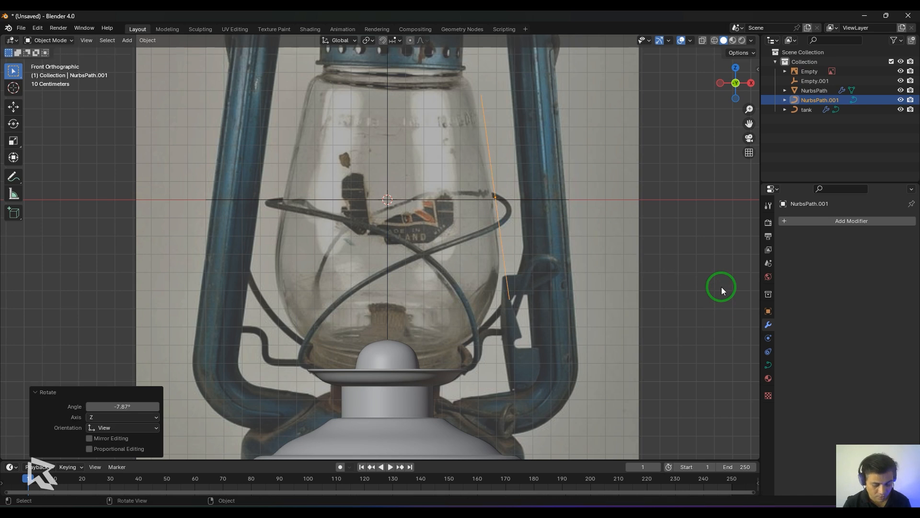
{"action": "key", "text": "g"}
{"action": "left_click", "coordinate": [713, 284]}
{"action": "middle_click_drag", "start_coordinate": [654, 238], "coordinate": [646, 278], "text": "shift"}
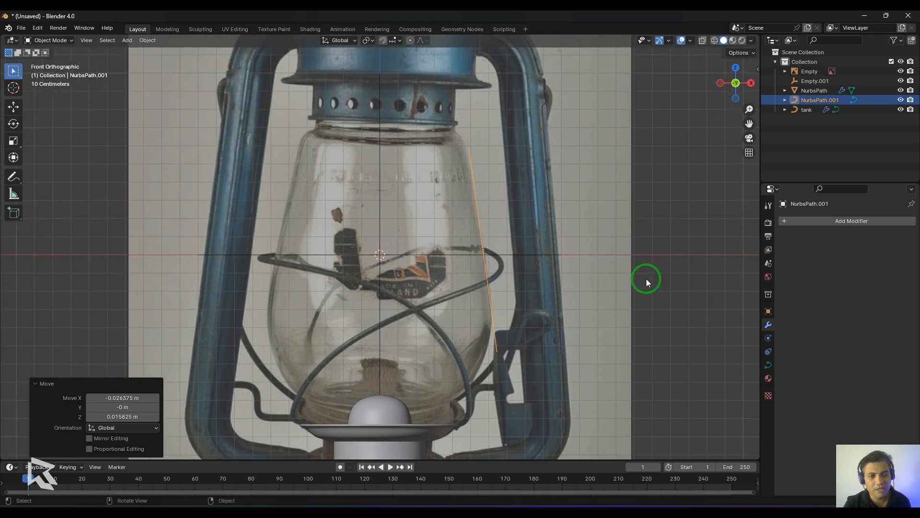
Move the path's top control point onto the glass outline and extrude points around the neck to about X 0.41 m, Z 0.76 m.
{"action": "scroll", "coordinate": [491, 301], "scroll_direction": "up", "scroll_amount": 7}
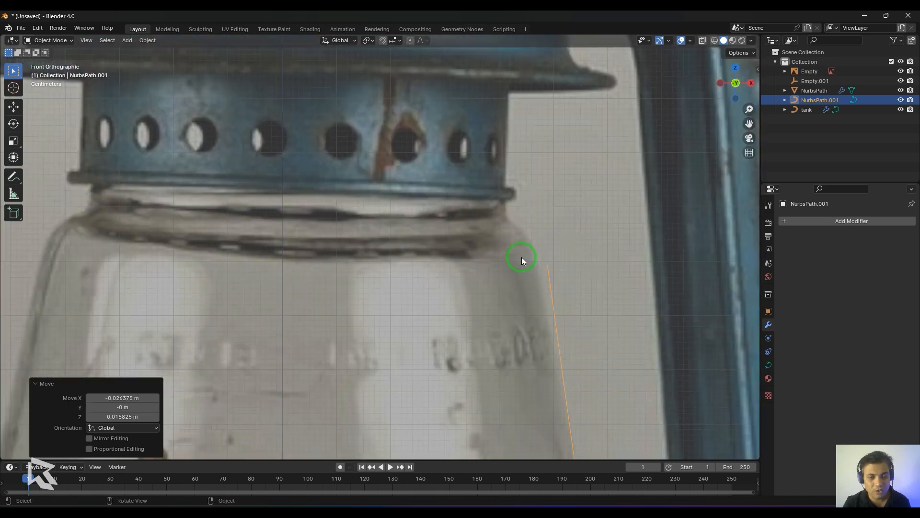
{"action": "key", "text": "Tab"}
{"action": "left_click", "coordinate": [562, 284]}
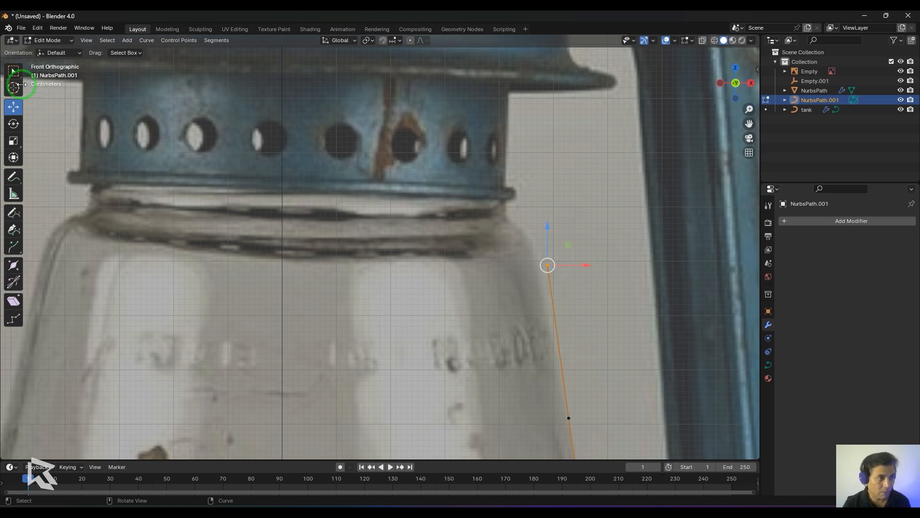
{"action": "key", "text": "w"}
{"action": "key", "text": "shift+space"}
{"action": "key", "text": "g"}
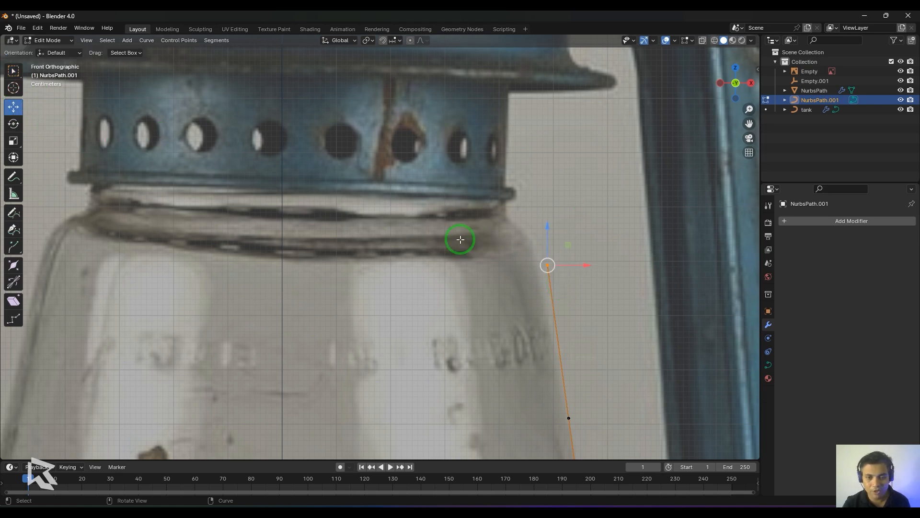
{"action": "left_click", "coordinate": [14, 71]}
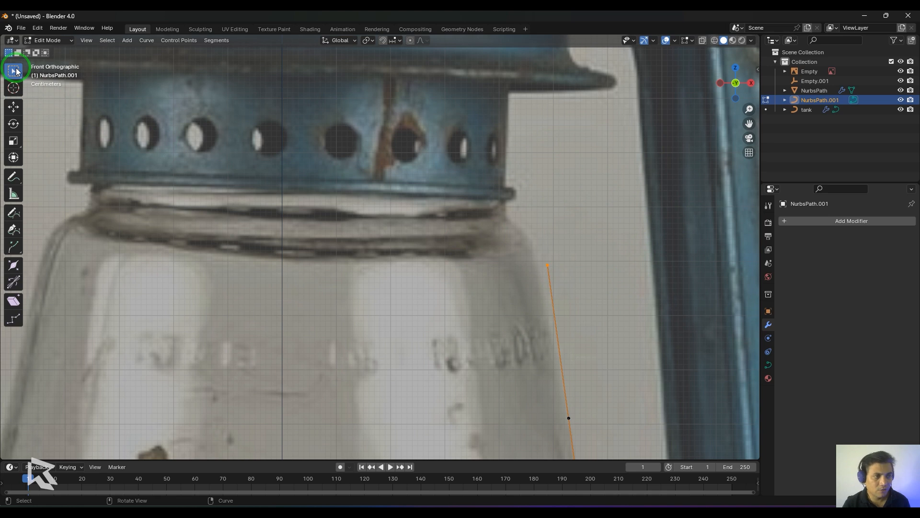
{"action": "key", "text": "g"}
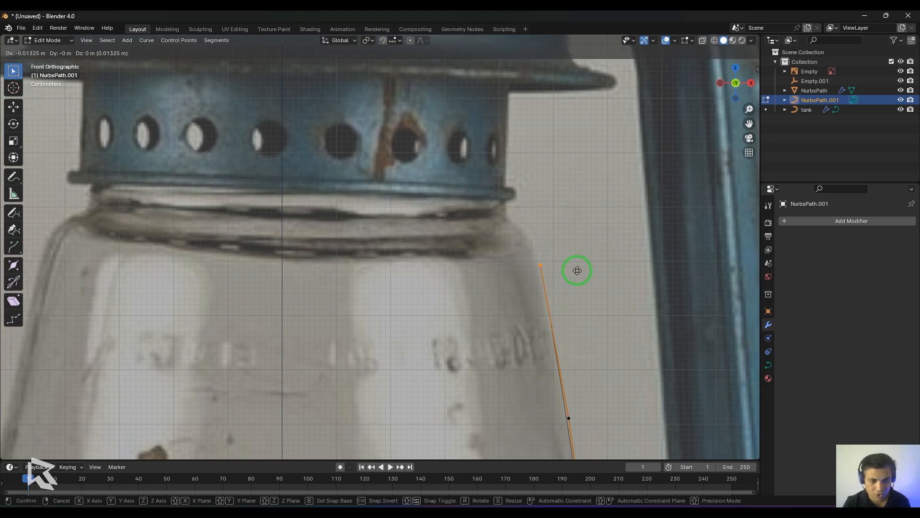
{"action": "left_click", "coordinate": [577, 268]}
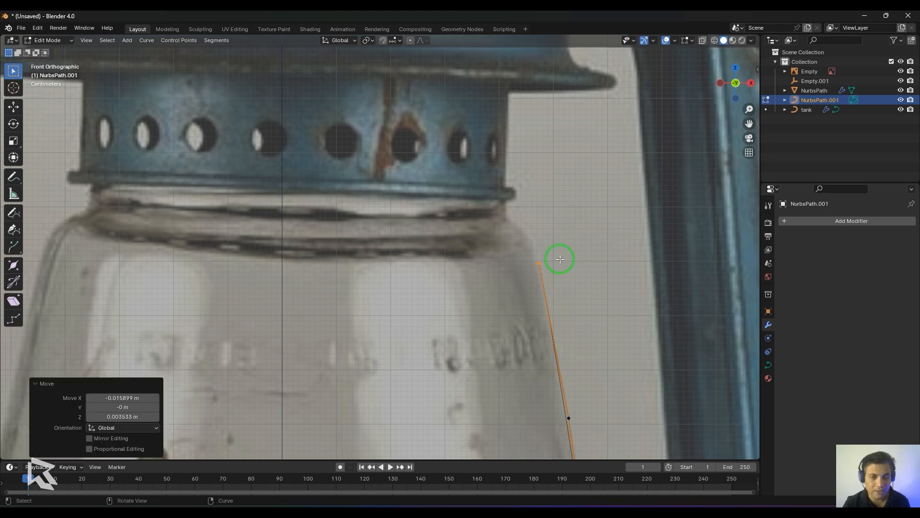
{"action": "right_click", "coordinate": [528, 238], "text": "ctrl"}
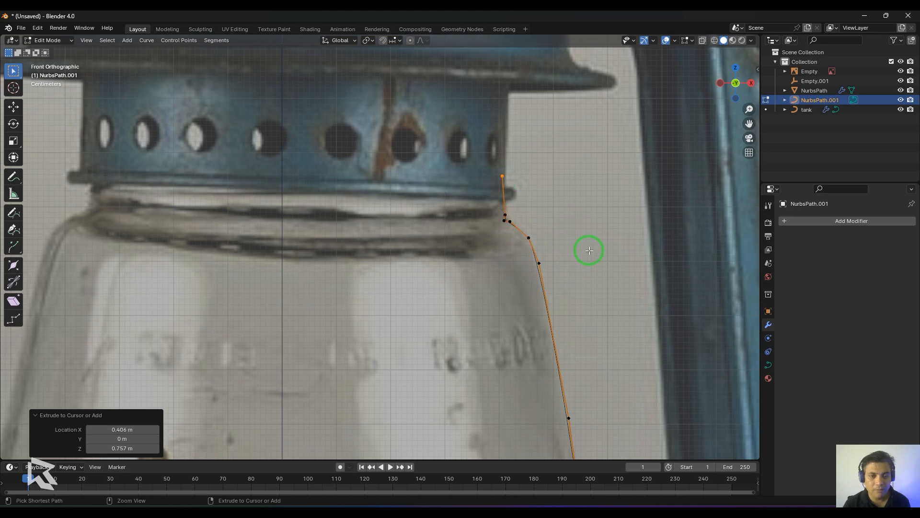
Move the path's bottom control point inward onto the lower edge of the glass globe.
{"action": "scroll", "coordinate": [589, 250], "scroll_direction": "down", "scroll_amount": 3}
{"action": "middle_click_drag", "start_coordinate": [568, 330], "coordinate": [538, 113], "text": "shift"}
{"action": "middle_click_drag", "start_coordinate": [548, 275], "coordinate": [545, 117], "text": "shift"}
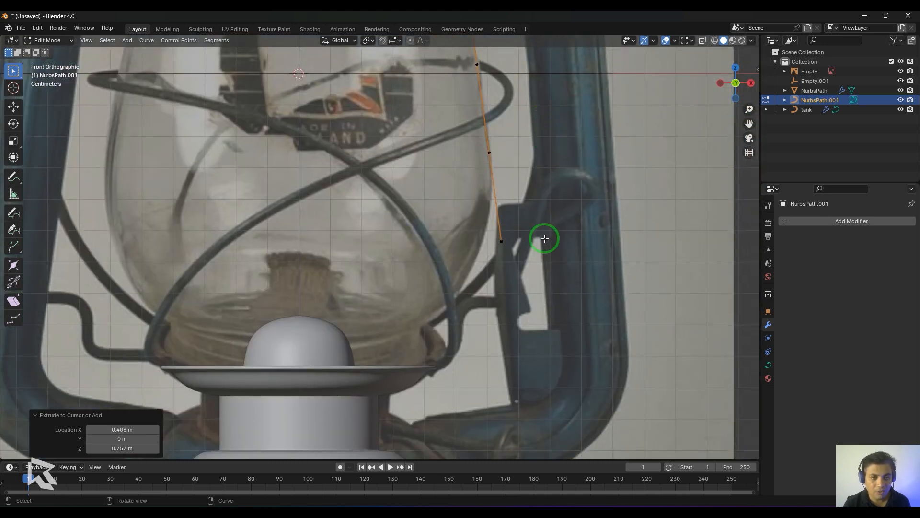
{"action": "scroll", "coordinate": [545, 238], "scroll_direction": "up", "scroll_amount": 3}
{"action": "key", "text": "g"}
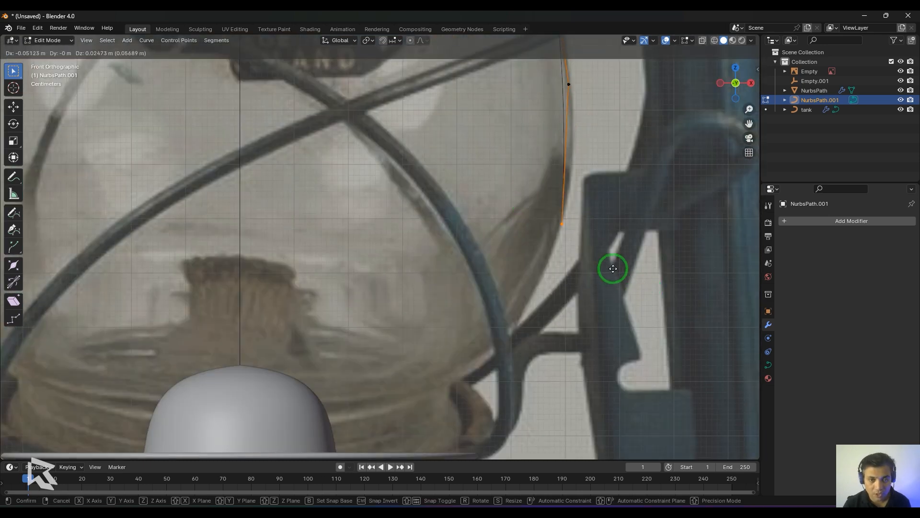
{"action": "left_click", "coordinate": [613, 268]}
Move the second-lowest control point about 0.024 m outward and 0.021 m down to match the globe's bulge.
{"action": "middle_click_drag", "start_coordinate": [631, 205], "coordinate": [600, 303], "text": "shift"}
{"action": "left_click", "coordinate": [538, 181]}
{"action": "key", "text": "g"}
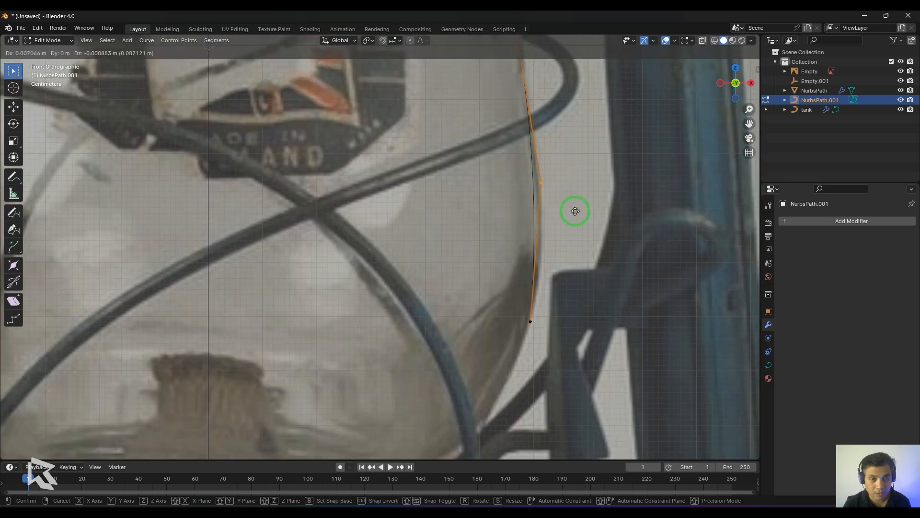
{"action": "left_click", "coordinate": [583, 222]}
Extrude the path's lower end along the globe's bottom curve and down to the collar dish, ending about X 0.40 m, Z -0.94 m.
{"action": "middle_click_drag", "start_coordinate": [582, 188], "coordinate": [553, 332], "text": "shift"}
{"action": "middle_click_drag", "start_coordinate": [555, 425], "coordinate": [556, 185], "text": "shift"}
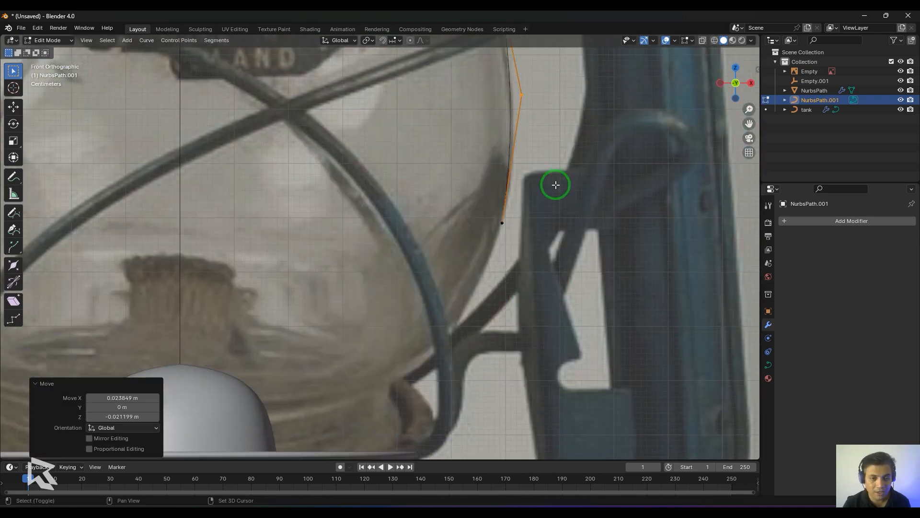
{"action": "middle_click_drag", "start_coordinate": [516, 310], "coordinate": [551, 232], "text": "shift"}
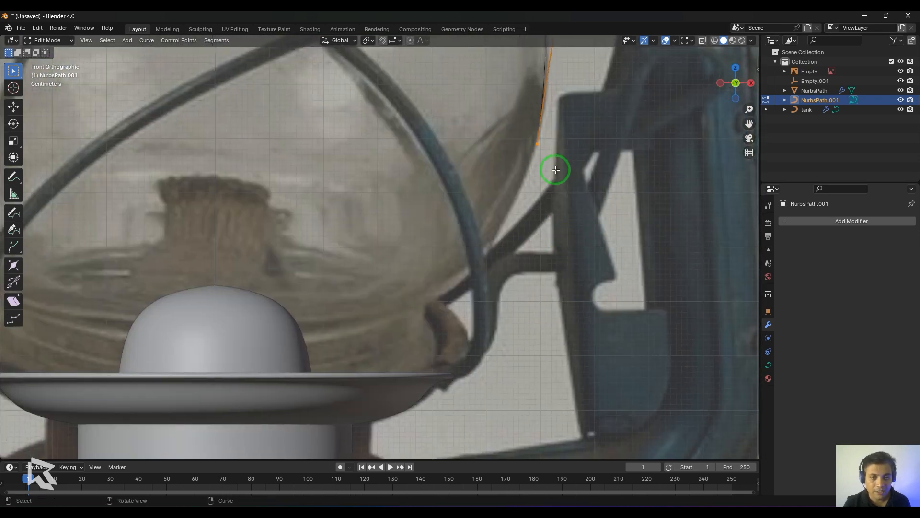
{"action": "right_click", "coordinate": [497, 232], "text": "ctrl"}
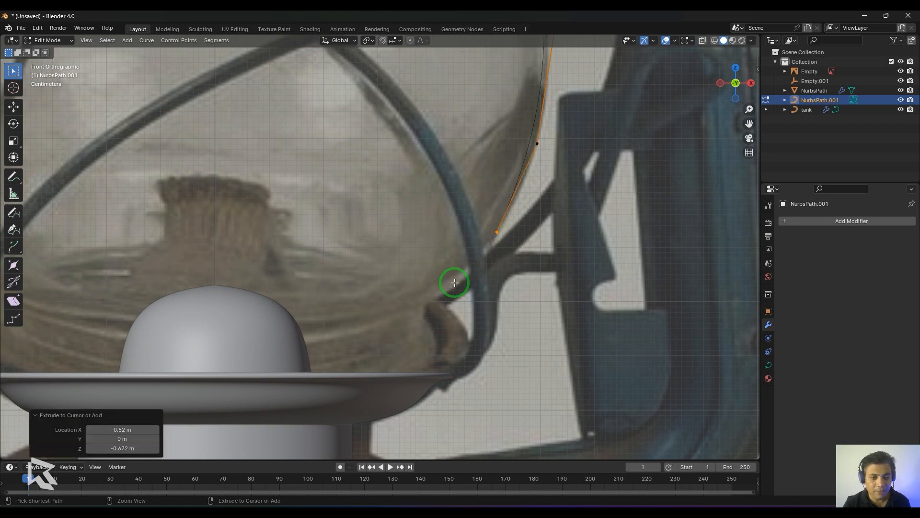
{"action": "key", "text": "ctrl+z"}
{"action": "right_click", "coordinate": [439, 293], "text": "ctrl"}
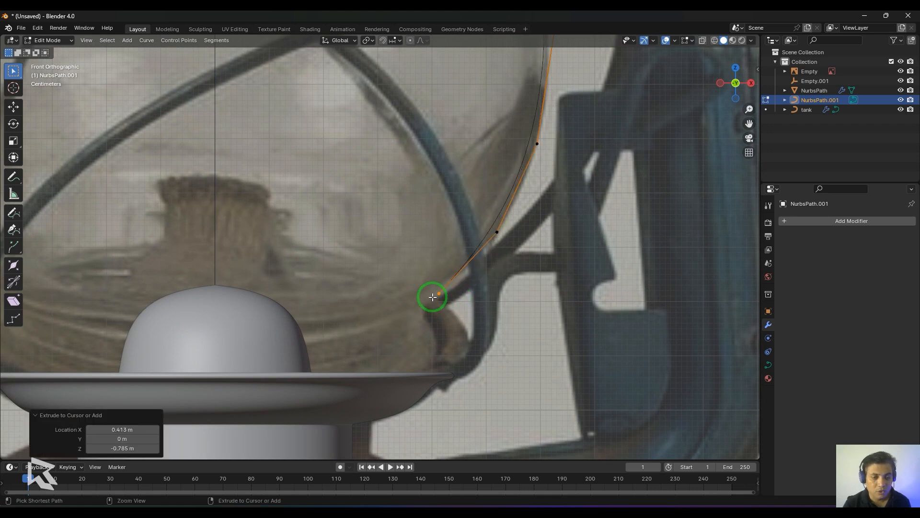
{"action": "right_click", "coordinate": [433, 297], "text": "ctrl"}
{"action": "right_click", "coordinate": [430, 303], "text": "ctrl"}
{"action": "right_click", "coordinate": [432, 351], "text": "ctrl"}
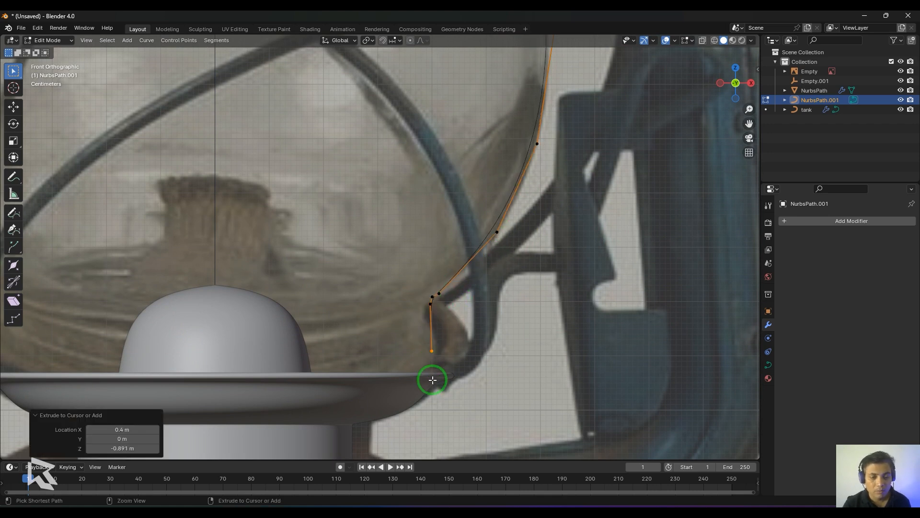
{"action": "right_click", "coordinate": [432, 378], "text": "ctrl"}
Return to Object Mode and add a Screw modifier to the globe profile with Empty.001 as its axis object.
{"action": "scroll", "coordinate": [540, 323], "scroll_direction": "down", "scroll_amount": 8}
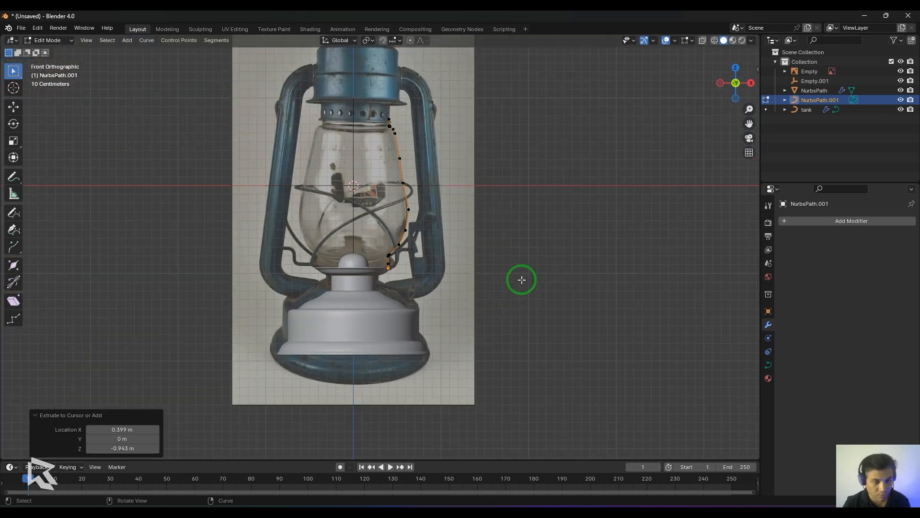
{"action": "key", "text": "Tab"}
{"action": "middle_click_drag", "start_coordinate": [518, 259], "coordinate": [549, 300]}
{"action": "scroll", "coordinate": [549, 300], "scroll_direction": "up", "scroll_amount": 3}
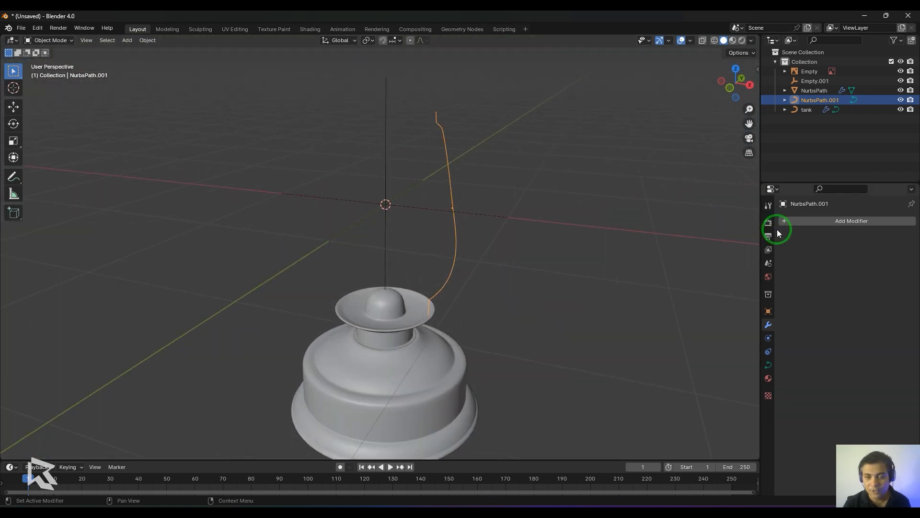
{"action": "left_click", "coordinate": [784, 218]}
{"action": "type", "text": "scr"}
{"action": "left_click", "coordinate": [714, 234]}
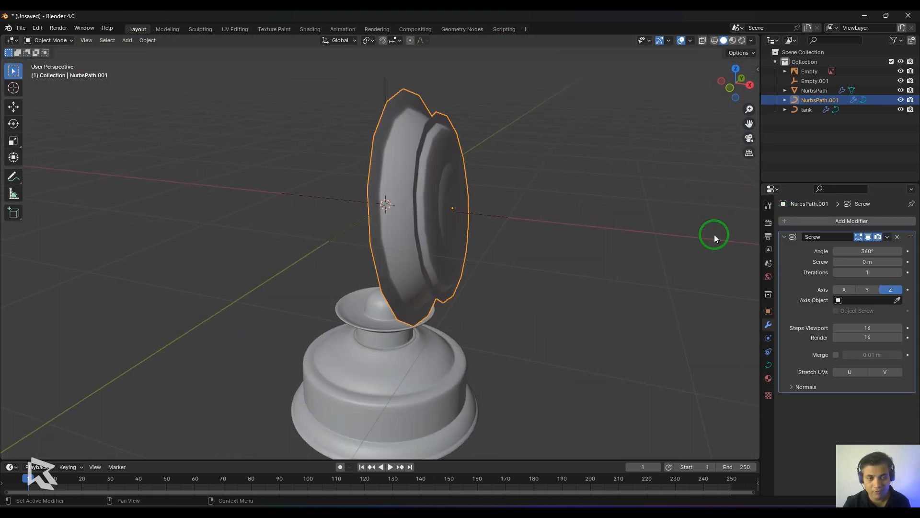
{"action": "left_click", "coordinate": [853, 300]}
{"action": "left_click", "coordinate": [827, 328]}
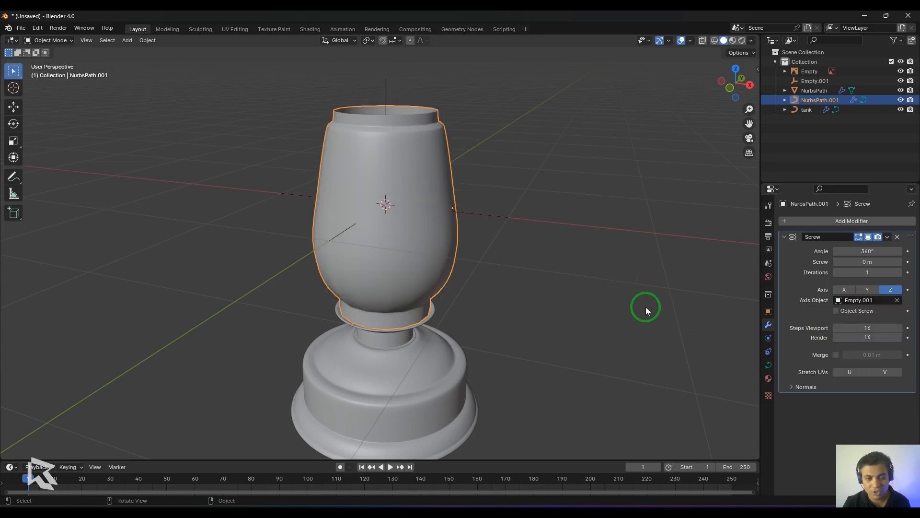
Set the globe's Screw modifier viewport steps to 60 and deselect the globe.
{"action": "scroll", "coordinate": [613, 273], "scroll_direction": "down", "scroll_amount": 2}
{"action": "scroll", "coordinate": [613, 272], "scroll_direction": "up", "scroll_amount": 4}
{"action": "double_click", "coordinate": [879, 326]}
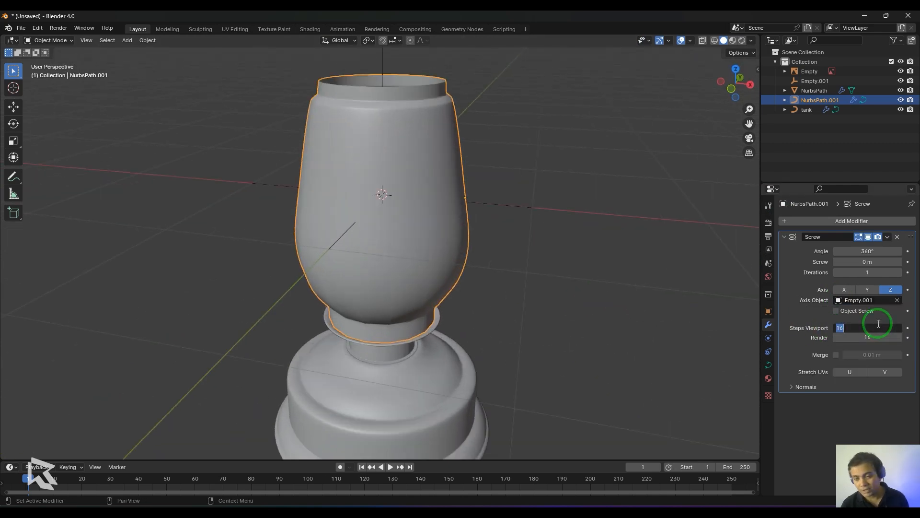
{"action": "type", "text": "60"}
{"action": "key", "text": "Return"}
{"action": "left_click", "coordinate": [597, 277]}
{"action": "scroll", "coordinate": [586, 241], "scroll_direction": "down", "scroll_amount": 3}
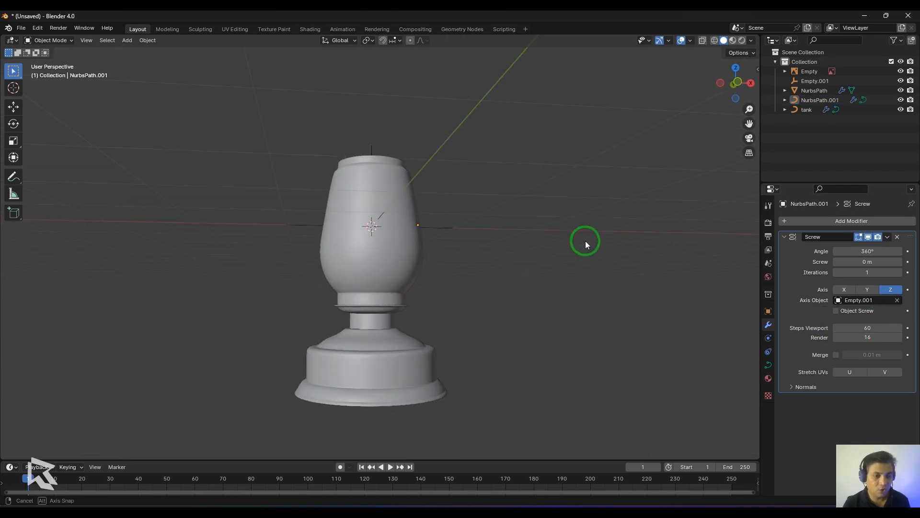
{"action": "scroll", "coordinate": [563, 269], "scroll_direction": "up", "scroll_amount": 2}
Rename the burner collar object beneath the glass globe as "base".
{"action": "key", "text": "KP_1"}
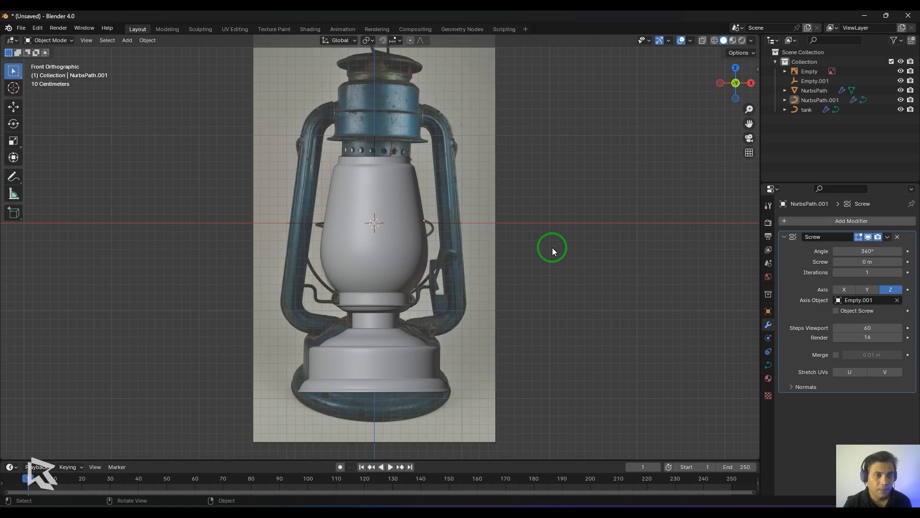
{"action": "scroll", "coordinate": [508, 305], "scroll_direction": "up", "scroll_amount": 3}
{"action": "scroll", "coordinate": [591, 215], "scroll_direction": "down", "scroll_amount": 3}
{"action": "scroll", "coordinate": [433, 303], "scroll_direction": "up", "scroll_amount": 2}
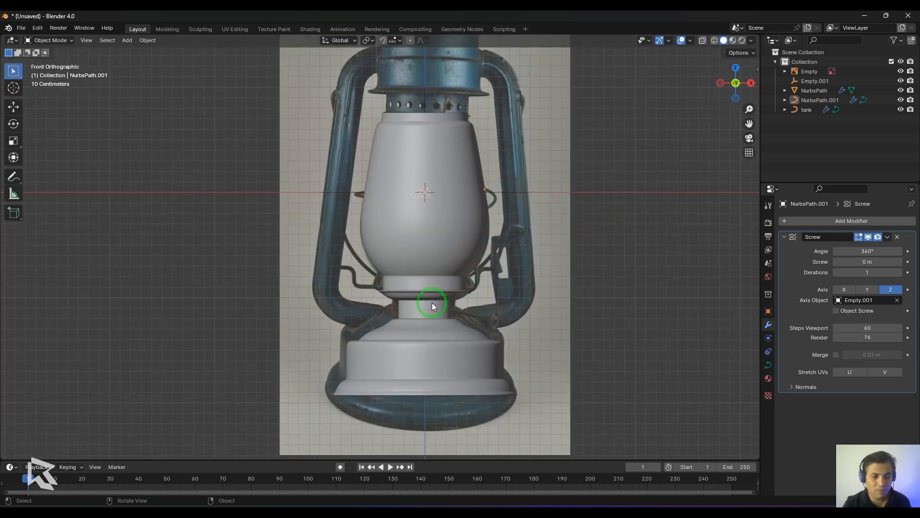
{"action": "left_click", "coordinate": [432, 303]}
{"action": "double_click", "coordinate": [829, 90]}
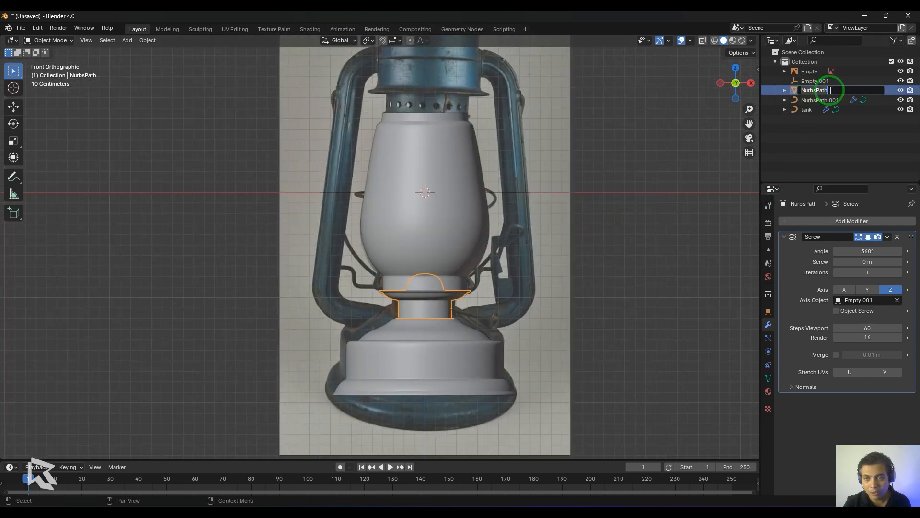
{"action": "type", "text": "base"}
{"action": "key", "text": "Return"}
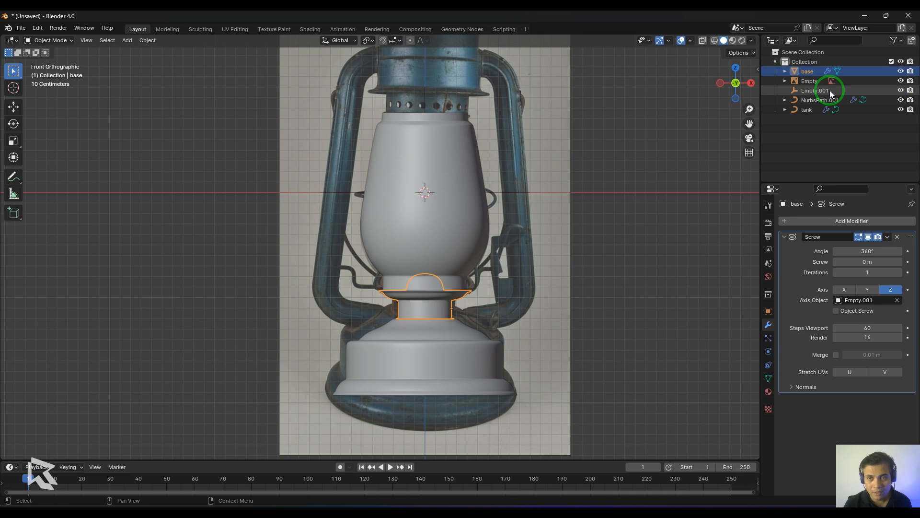
Rename the globe object NurbsPath.001 as "glass" and deselect it.
{"action": "double_click", "coordinate": [821, 100]}
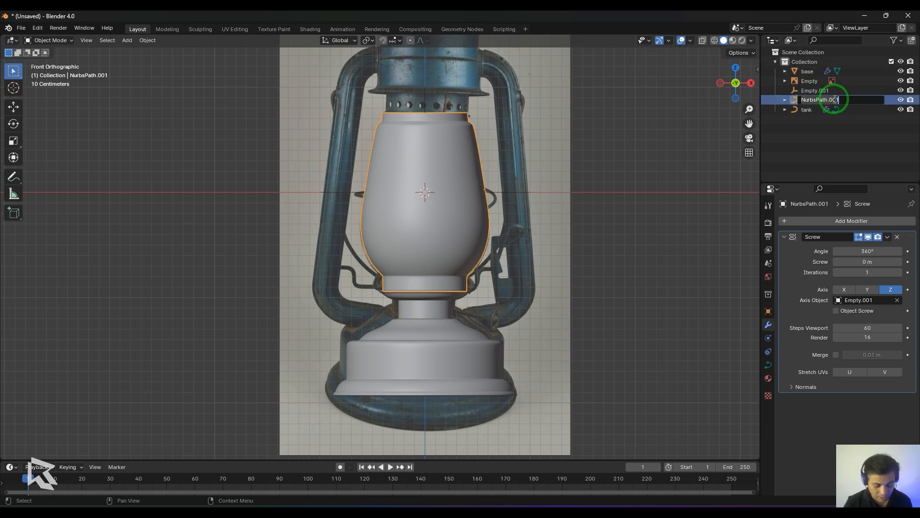
{"action": "type", "text": "glass"}
{"action": "key", "text": "Return"}
{"action": "scroll", "coordinate": [590, 163], "scroll_direction": "down", "scroll_amount": 5}
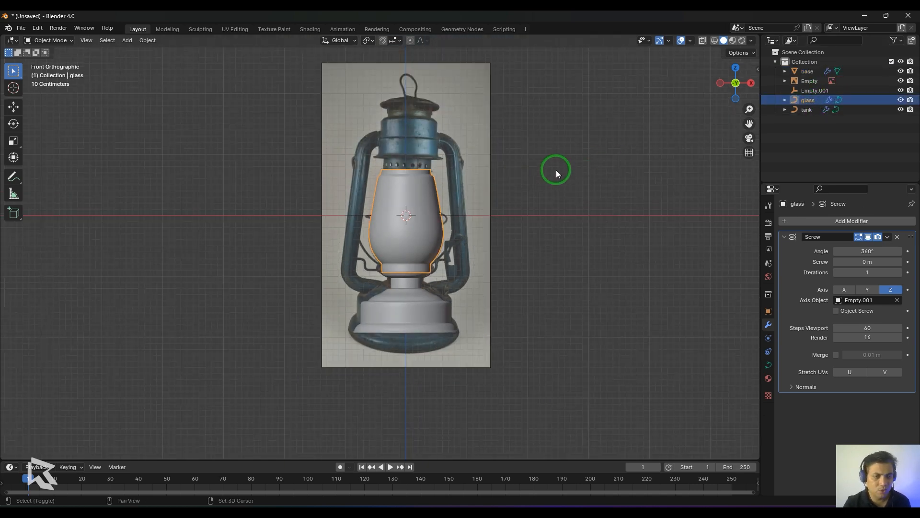
{"action": "scroll", "coordinate": [558, 201], "scroll_direction": "up", "scroll_amount": 3}
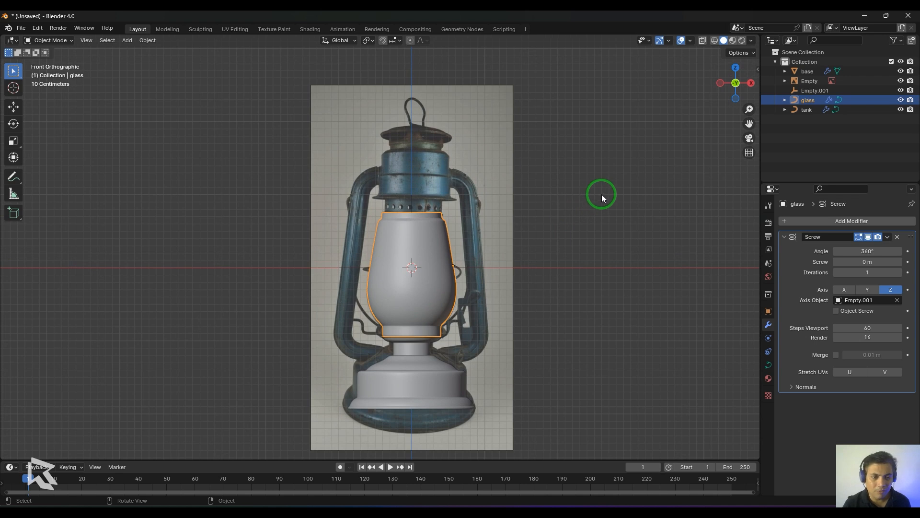
{"action": "scroll", "coordinate": [671, 218], "scroll_direction": "up", "scroll_amount": 2}
{"action": "left_click", "coordinate": [671, 246]}
Add a NURBS path and set its Y rotation to 90°.
{"action": "middle_click_drag", "start_coordinate": [580, 251], "coordinate": [552, 213], "text": "shift"}
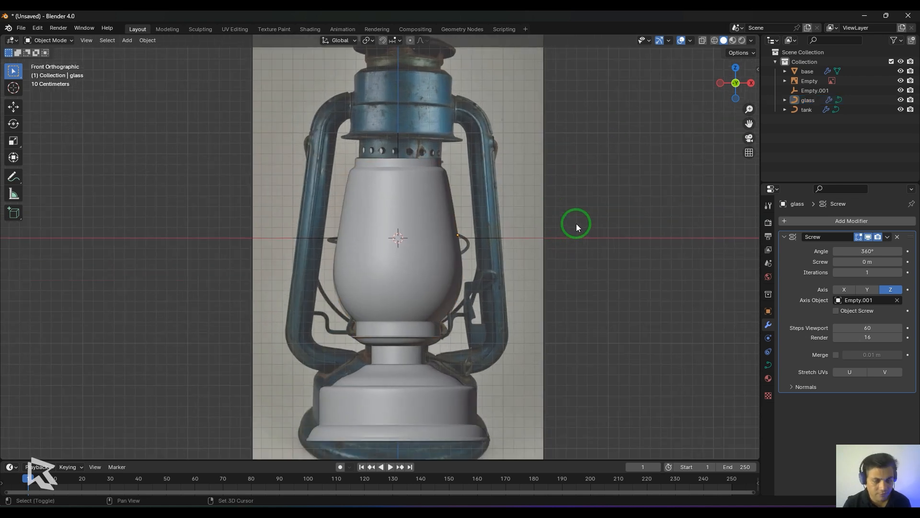
{"action": "key", "text": "shift+a"}
{"action": "mouse_move", "coordinate": [576, 223]}
{"action": "left_click", "coordinate": [618, 263]}
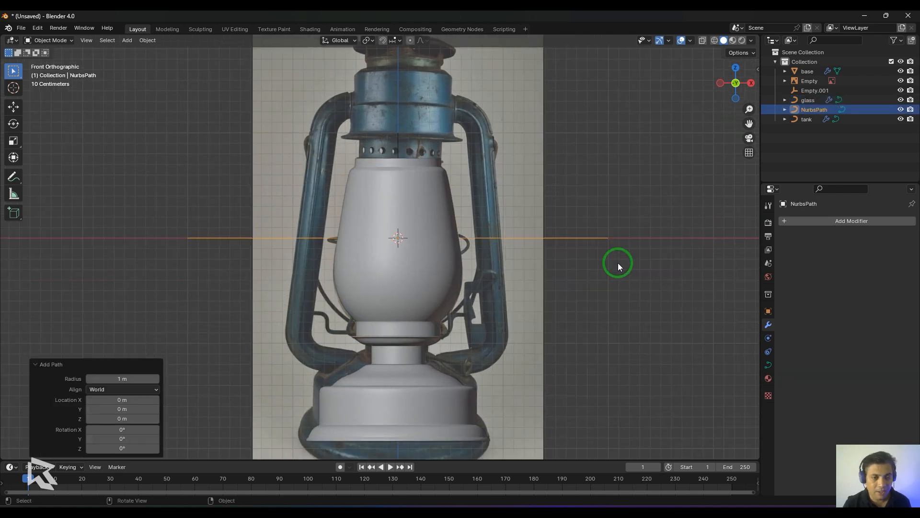
{"action": "left_click", "coordinate": [123, 439]}
{"action": "type", "text": "90"}
{"action": "key", "text": "Return"}
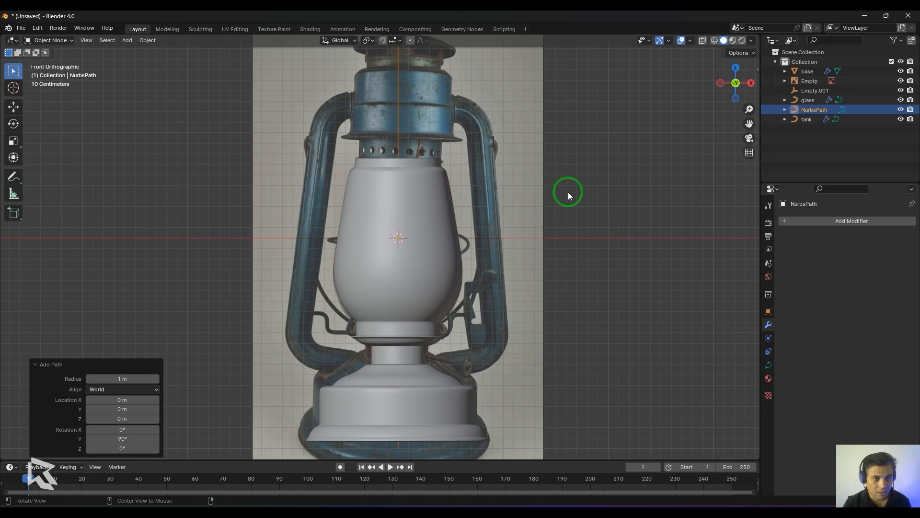
Move the path to the chimney's right edge above the globe and scale it by about -0.126.
{"action": "middle_click_drag", "start_coordinate": [568, 192], "coordinate": [551, 314], "text": "shift"}
{"action": "key", "text": "g"}
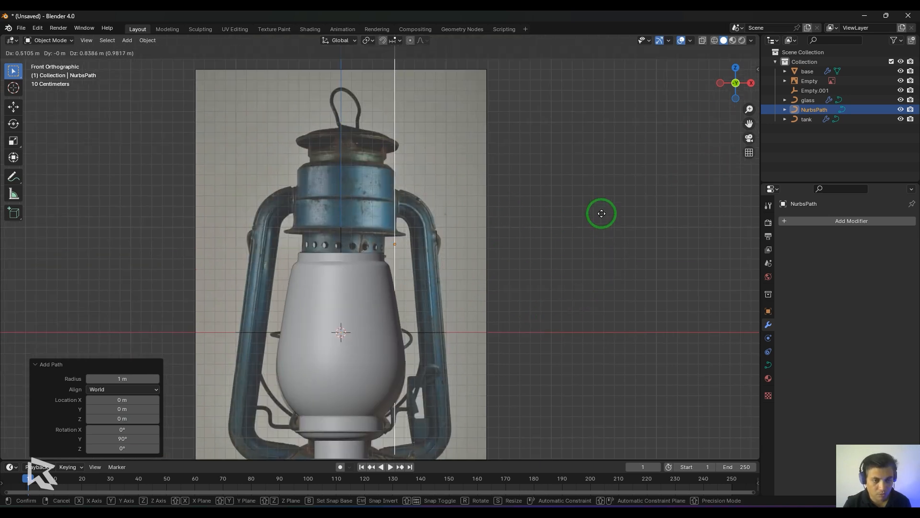
{"action": "left_click", "coordinate": [598, 201]}
{"action": "key", "text": "s"}
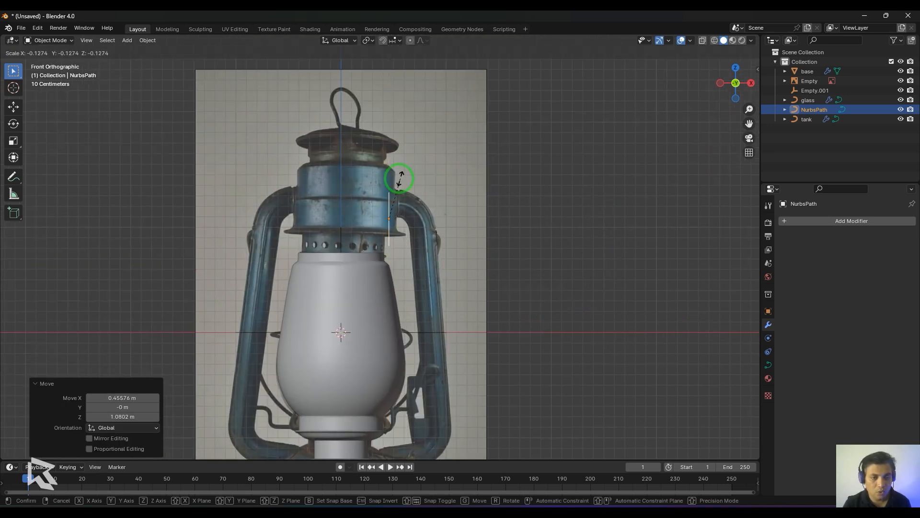
{"action": "left_click", "coordinate": [400, 178]}
{"action": "scroll", "coordinate": [489, 264], "scroll_direction": "up", "scroll_amount": 4}
{"action": "key", "text": "g"}
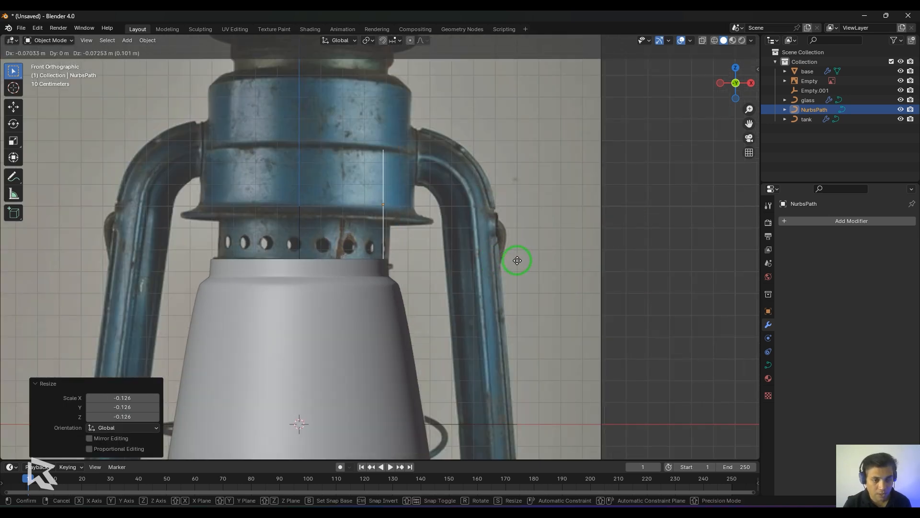
{"action": "left_click", "coordinate": [524, 270]}
Scale the path by about 0.508 and move it about 0.10 m down along the perforated band's edge.
{"action": "scroll", "coordinate": [479, 273], "scroll_direction": "up", "scroll_amount": 4}
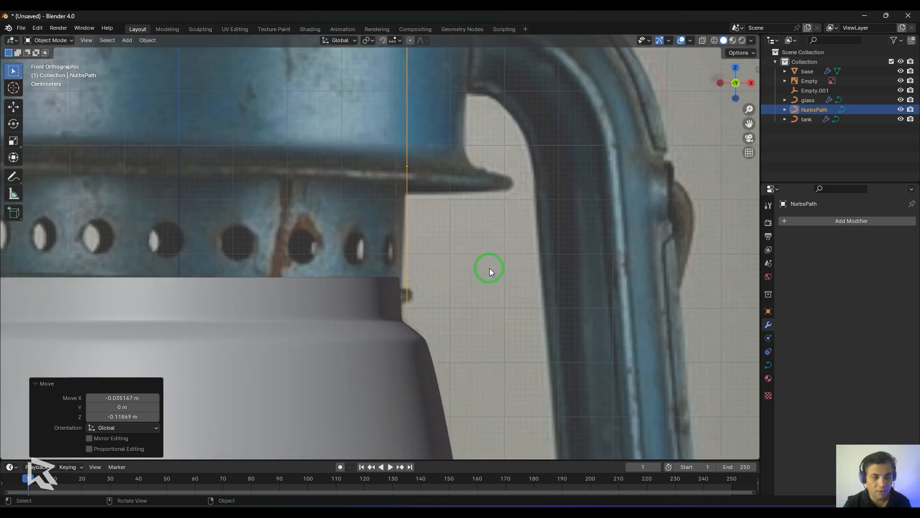
{"action": "key", "text": "s"}
{"action": "left_click", "coordinate": [546, 270]}
{"action": "key", "text": "g"}
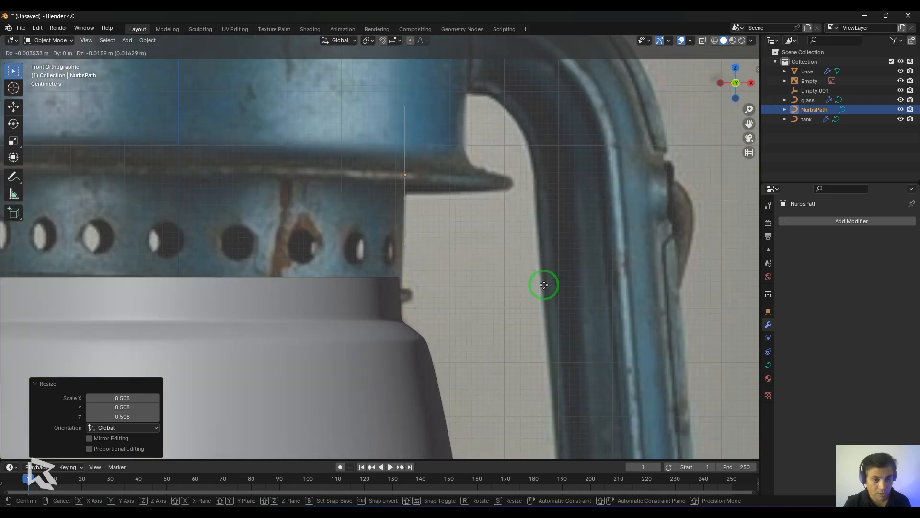
{"action": "left_click", "coordinate": [544, 309]}
{"action": "scroll", "coordinate": [521, 297], "scroll_direction": "up", "scroll_amount": 4}
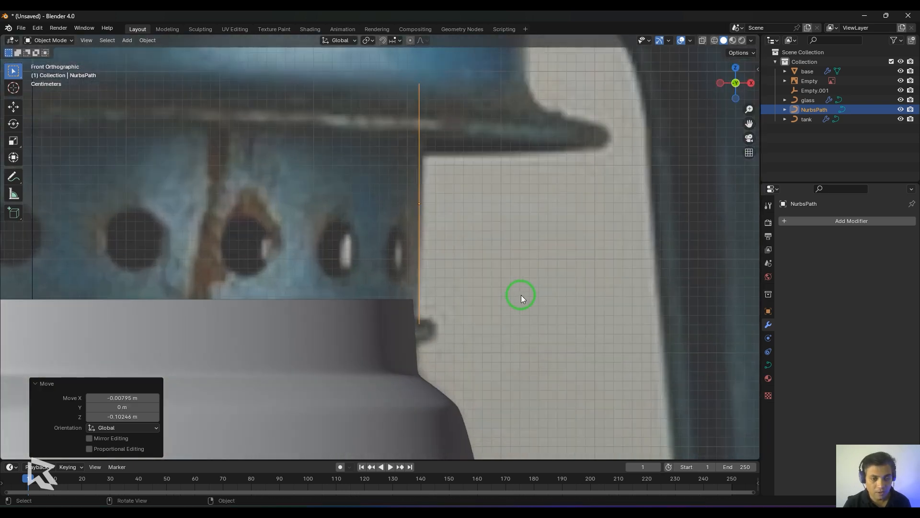
In Edit Mode, raise the path's lowest control point about 0.008 m and extrude it around the small bead to about X 0.417 m, Z 0.711 m.
{"action": "key", "text": "Tab"}
{"action": "scroll", "coordinate": [438, 284], "scroll_direction": "down", "scroll_amount": 3, "text": "shift"}
{"action": "left_click", "coordinate": [431, 277]}
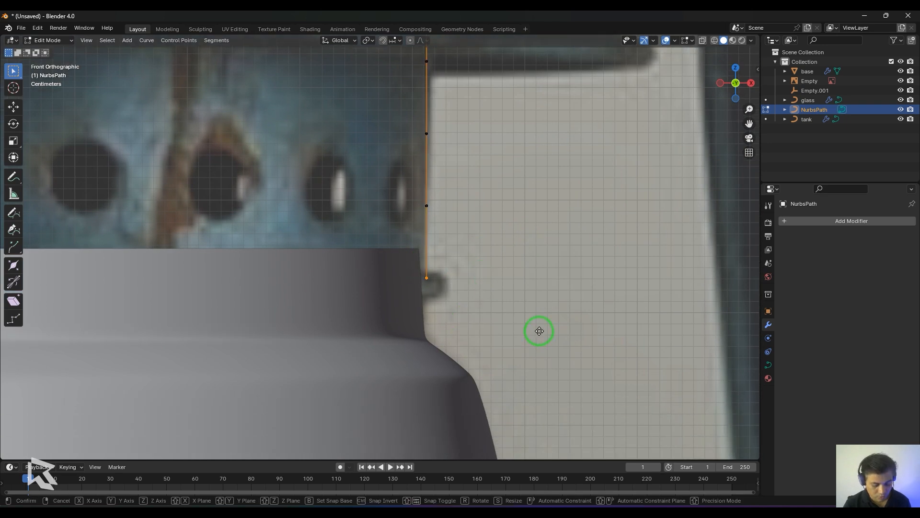
{"action": "key", "text": "g"}
{"action": "key", "text": "z"}
{"action": "left_click", "coordinate": [533, 325]}
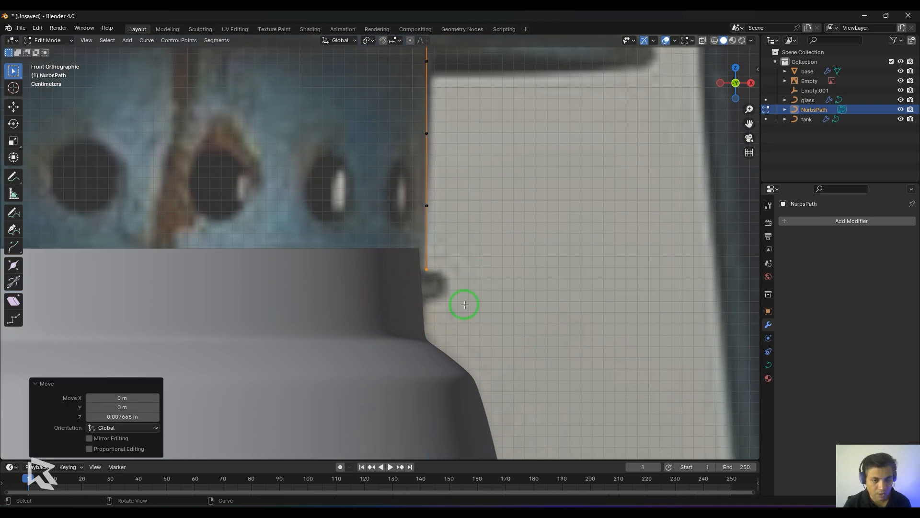
{"action": "right_click", "coordinate": [426, 274], "text": "ctrl"}
{"action": "scroll", "coordinate": [436, 278], "scroll_direction": "up", "scroll_amount": 2}
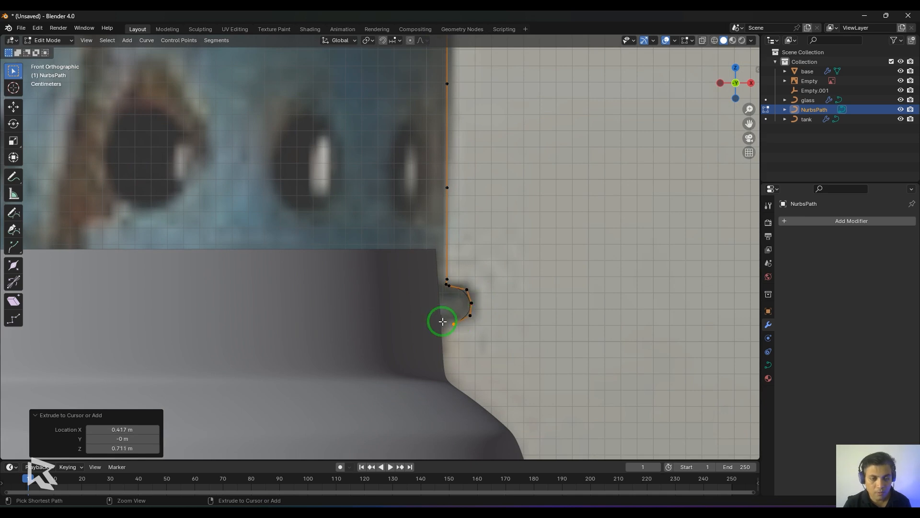
Extrude the path's upper end outward around the chimney's flared flange to about X 0.546 m, Z 0.96 m.
{"action": "scroll", "coordinate": [484, 266], "scroll_direction": "down", "scroll_amount": 3}
{"action": "scroll", "coordinate": [452, 287], "scroll_direction": "up", "scroll_amount": 3, "text": "shift"}
{"action": "scroll", "coordinate": [452, 288], "scroll_direction": "up", "scroll_amount": 2}
{"action": "left_click", "coordinate": [422, 233]}
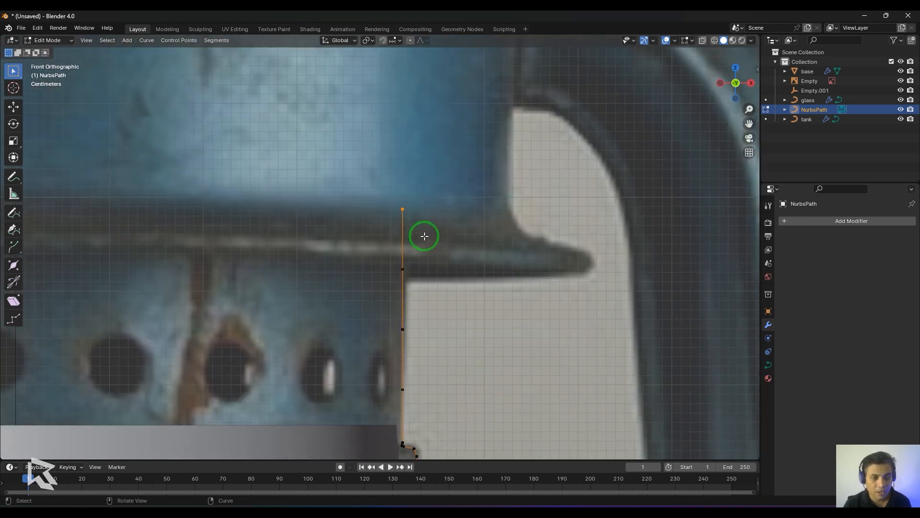
{"action": "right_click", "coordinate": [424, 197], "text": "ctrl"}
{"action": "right_click", "coordinate": [463, 228], "text": "ctrl"}
{"action": "right_click", "coordinate": [503, 260], "text": "ctrl"}
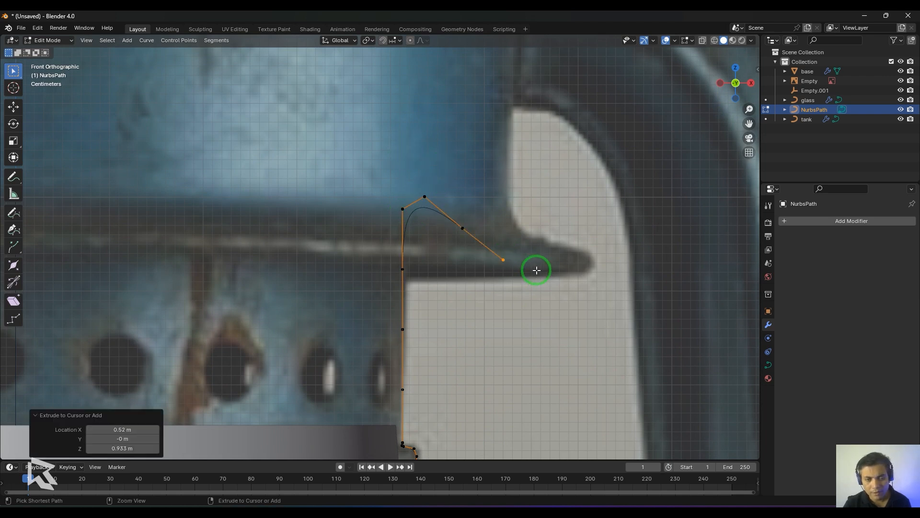
{"action": "right_click", "coordinate": [537, 270], "text": "ctrl"}
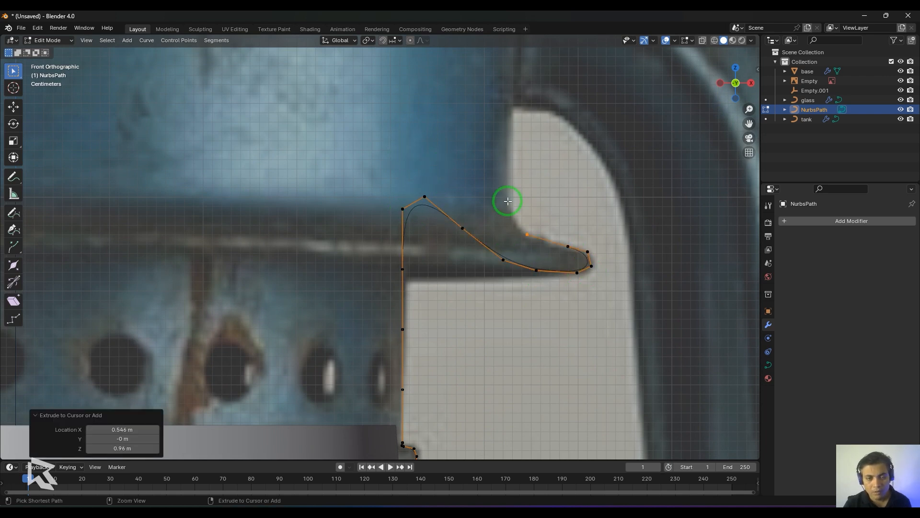
Extrude the path up the side of the lower blue band to the groove, about X 0.517 m, Z 1.24 m.
{"action": "scroll", "coordinate": [508, 201], "scroll_direction": "down", "scroll_amount": 2}
{"action": "right_click", "coordinate": [454, 363], "text": "ctrl"}
{"action": "right_click", "coordinate": [455, 277], "text": "ctrl"}
{"action": "right_click", "coordinate": [456, 209], "text": "ctrl"}
{"action": "right_click", "coordinate": [449, 203], "text": "ctrl"}
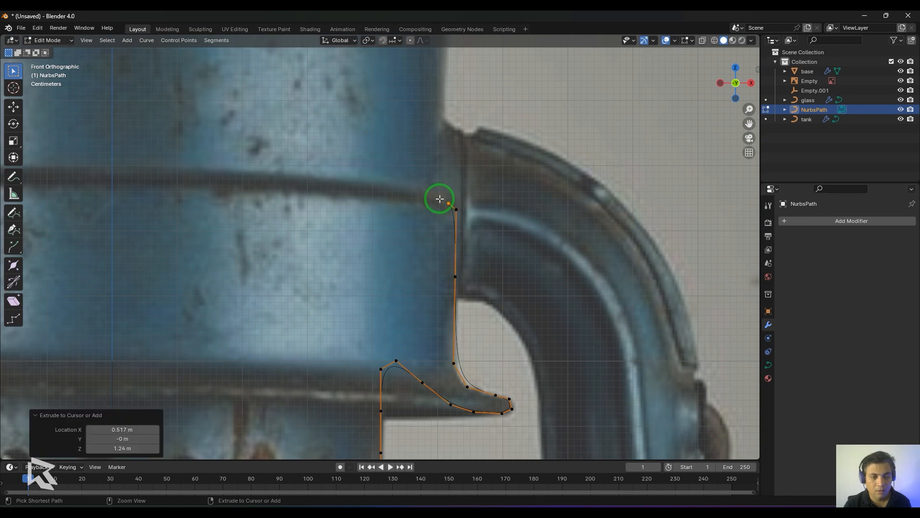
Extrude the path up the upper blue band and inward over its shoulder to the foot of the neck.
{"action": "scroll", "coordinate": [487, 345], "scroll_direction": "down", "scroll_amount": 3}
{"action": "scroll", "coordinate": [487, 261], "scroll_direction": "up", "scroll_amount": 3}
{"action": "right_click", "coordinate": [488, 267], "text": "ctrl"}
{"action": "right_click", "coordinate": [484, 261], "text": "ctrl"}
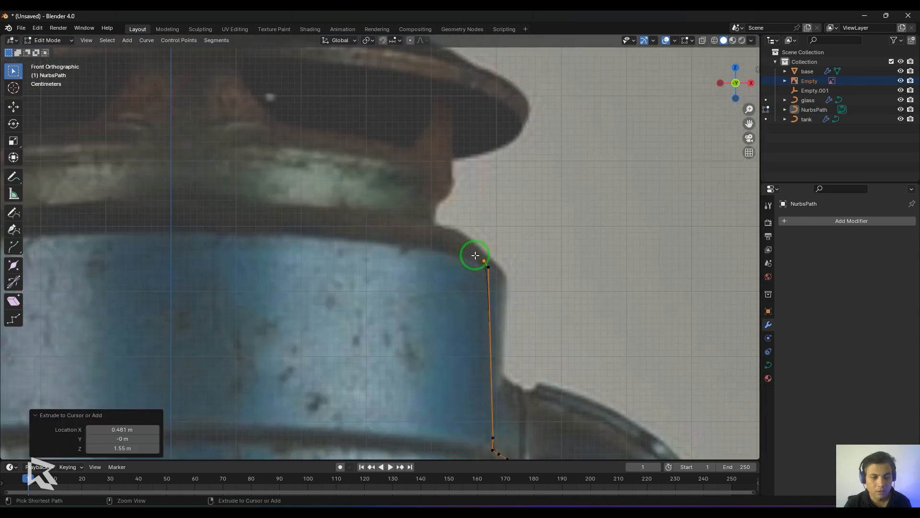
{"action": "right_click", "coordinate": [476, 254], "text": "ctrl"}
{"action": "right_click", "coordinate": [446, 231], "text": "ctrl"}
{"action": "right_click", "coordinate": [441, 229], "text": "ctrl"}
{"action": "right_click", "coordinate": [433, 229], "text": "ctrl"}
{"action": "right_click", "coordinate": [429, 229], "text": "ctrl"}
{"action": "right_click", "coordinate": [428, 224], "text": "ctrl"}
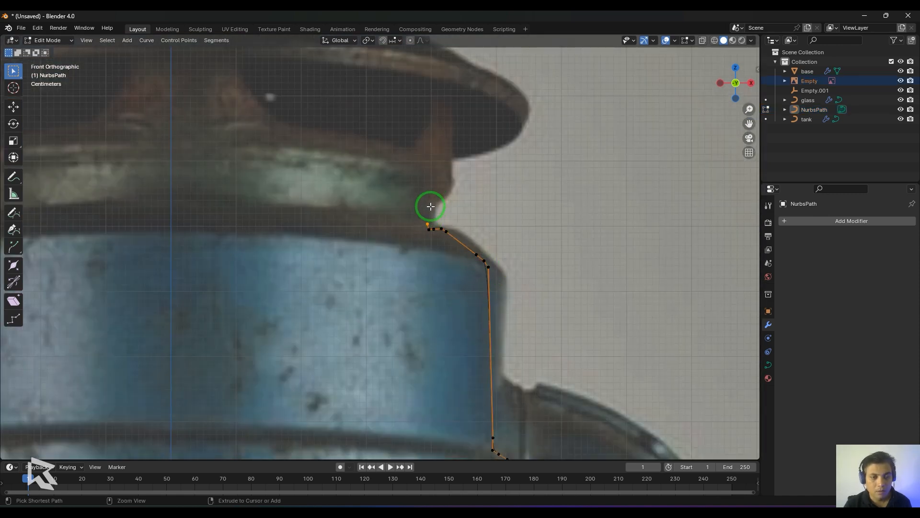
Extrude the path along the neck's curve and up under the cap to about X 0.429 m, Z 1.82 m.
{"action": "right_click", "coordinate": [430, 204], "text": "ctrl"}
{"action": "right_click", "coordinate": [440, 192], "text": "ctrl"}
{"action": "right_click", "coordinate": [449, 187], "text": "ctrl"}
{"action": "right_click", "coordinate": [451, 185], "text": "ctrl"}
{"action": "right_click", "coordinate": [451, 122], "text": "ctrl"}
{"action": "right_click", "coordinate": [449, 78], "text": "ctrl"}
{"action": "scroll", "coordinate": [469, 173], "scroll_direction": "down", "scroll_amount": 4}
{"action": "scroll", "coordinate": [455, 226], "scroll_direction": "up", "scroll_amount": 3}
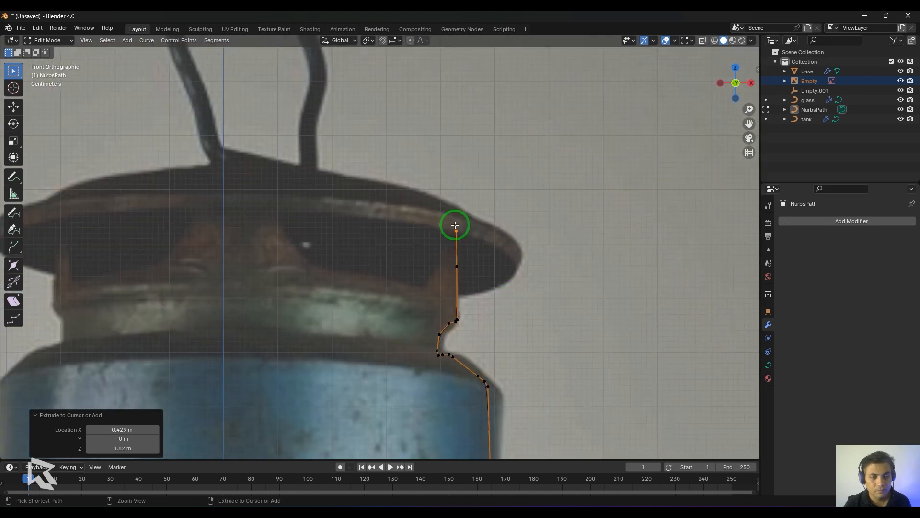
Extrude the path outward along the cap's underside to its outer rim.
{"action": "right_click", "coordinate": [456, 225], "text": "ctrl"}
{"action": "right_click", "coordinate": [460, 230], "text": "ctrl"}
{"action": "right_click", "coordinate": [470, 241], "text": "ctrl"}
{"action": "right_click", "coordinate": [495, 255], "text": "ctrl"}
{"action": "right_click", "coordinate": [517, 267], "text": "ctrl"}
{"action": "right_click", "coordinate": [521, 269], "text": "ctrl"}
Extrude the path around the cap's rim and back over its top to about X 0.009 m, Z 1.94 m.
{"action": "right_click", "coordinate": [456, 204], "text": "ctrl"}
{"action": "right_click", "coordinate": [426, 191], "text": "ctrl"}
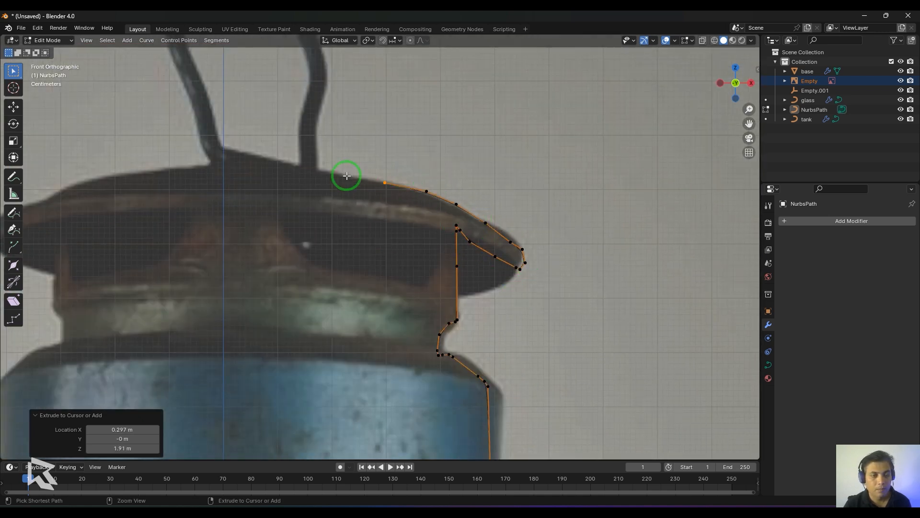
{"action": "right_click", "coordinate": [385, 183], "text": "ctrl"}
{"action": "right_click", "coordinate": [343, 176], "text": "ctrl"}
{"action": "right_click", "coordinate": [298, 171], "text": "ctrl"}
{"action": "right_click", "coordinate": [254, 168], "text": "ctrl"}
{"action": "right_click", "coordinate": [229, 168], "text": "ctrl"}
Enable snapping, move the path's last control point along X onto the lantern's centre line, and return to Object Mode.
{"action": "left_click", "coordinate": [13, 106]}
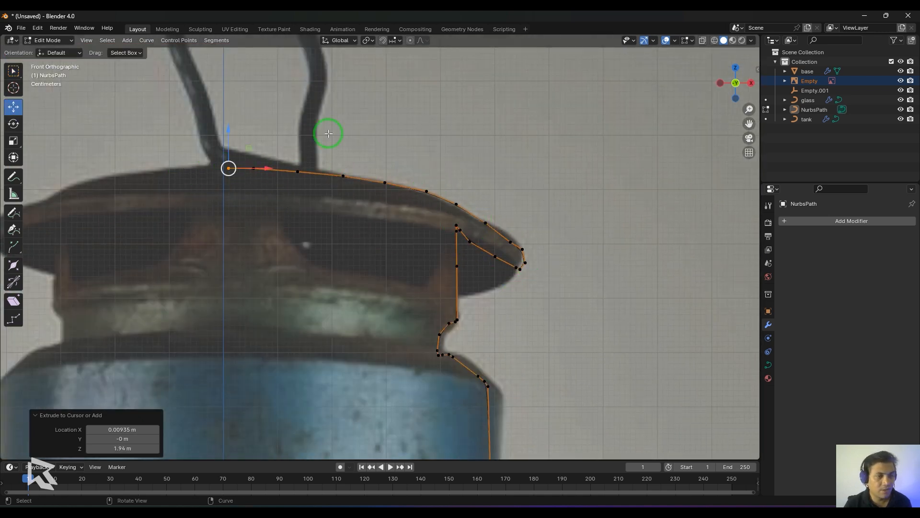
{"action": "left_click", "coordinate": [382, 40]}
{"action": "left_click_drag", "start_coordinate": [263, 164], "coordinate": [250, 168]}
{"action": "scroll", "coordinate": [503, 333], "scroll_direction": "down", "scroll_amount": 6}
{"action": "scroll", "coordinate": [503, 333], "scroll_direction": "down", "scroll_amount": 2}
{"action": "key", "text": "Tab"}
Add a Screw modifier to the chimney profile with Empty.001 as its axis object.
{"action": "middle_click_drag", "start_coordinate": [549, 222], "coordinate": [516, 256]}
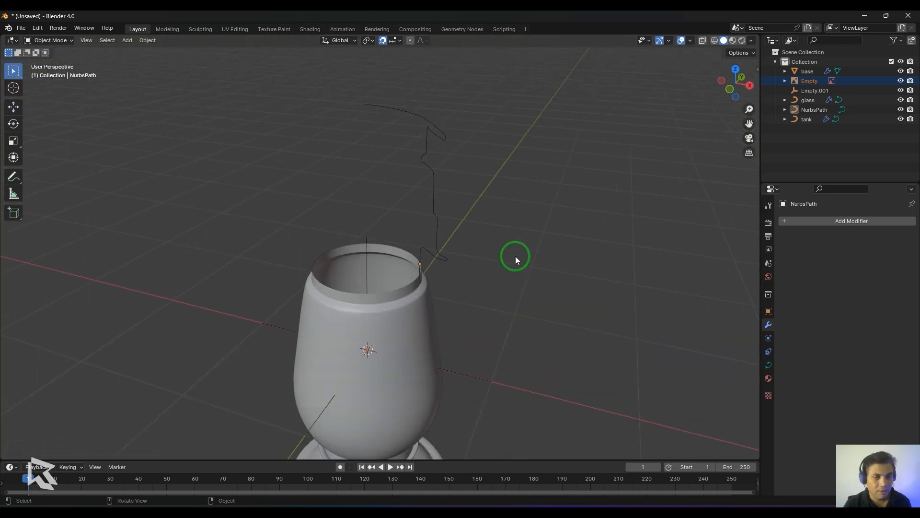
{"action": "left_click", "coordinate": [435, 207]}
{"action": "left_click", "coordinate": [822, 220]}
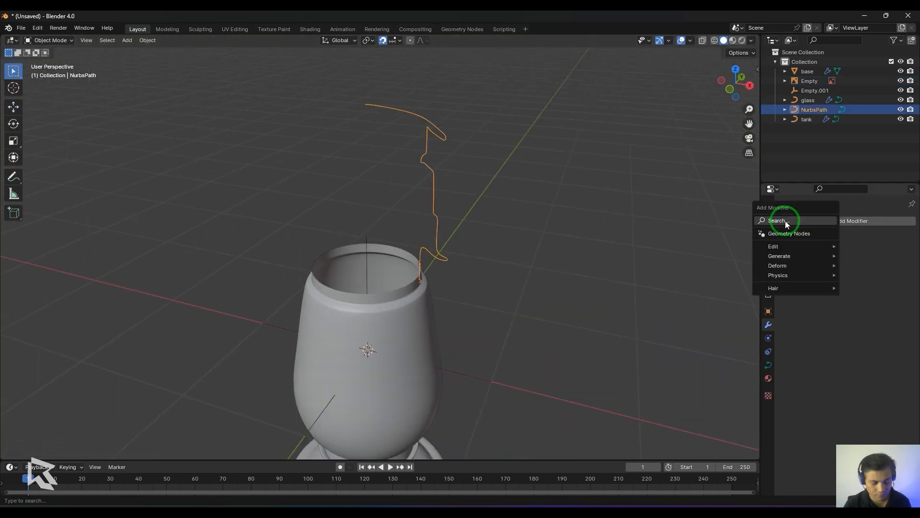
{"action": "type", "text": "scr"}
{"action": "left_click", "coordinate": [724, 238]}
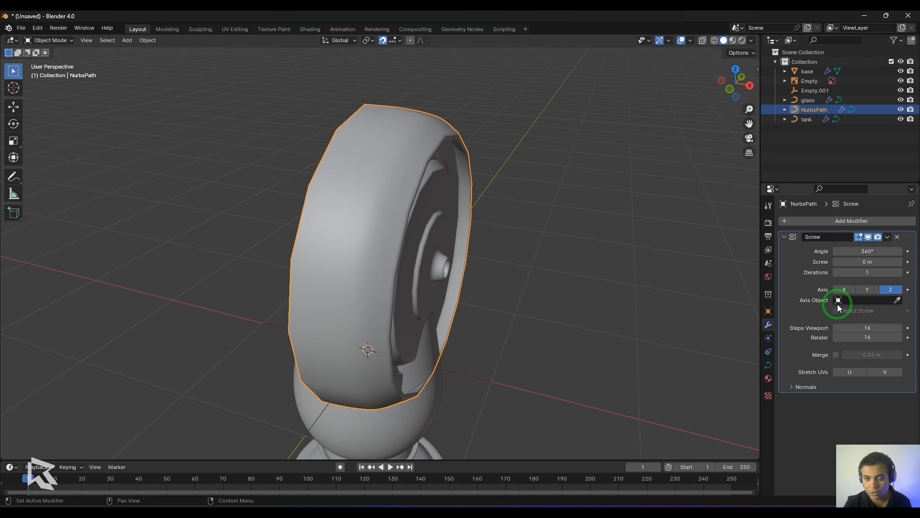
{"action": "left_click", "coordinate": [849, 300]}
{"action": "left_click", "coordinate": [828, 332]}
Set the chimney's Screw modifier viewport steps to 60 and deselect the chimney.
{"action": "scroll", "coordinate": [485, 322], "scroll_direction": "down", "scroll_amount": 3}
{"action": "left_click", "coordinate": [878, 327]}
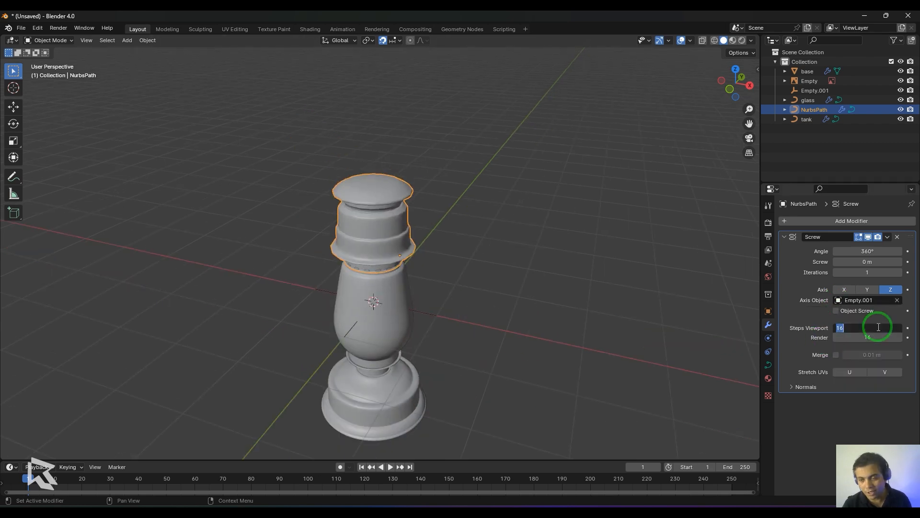
{"action": "type", "text": "60"}
{"action": "key", "text": "Return"}
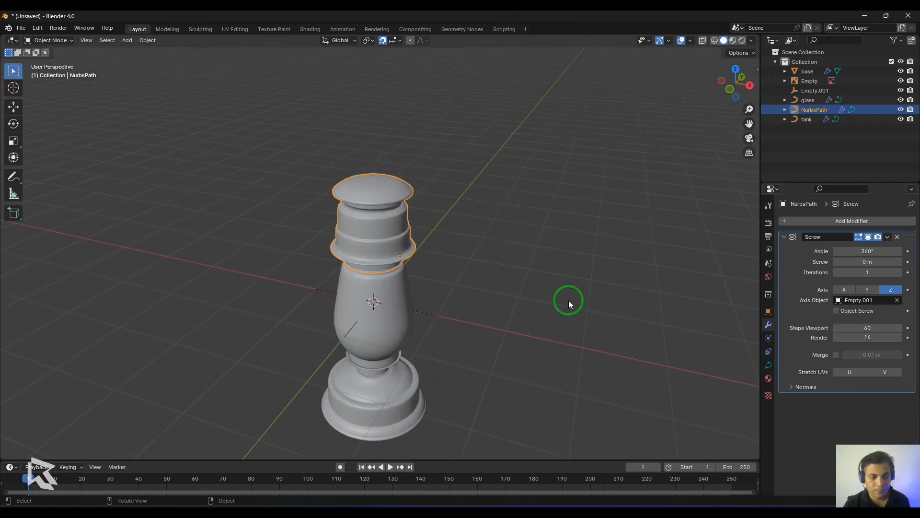
{"action": "left_click", "coordinate": [484, 316]}
{"action": "middle_click_drag", "start_coordinate": [484, 315], "coordinate": [600, 252]}
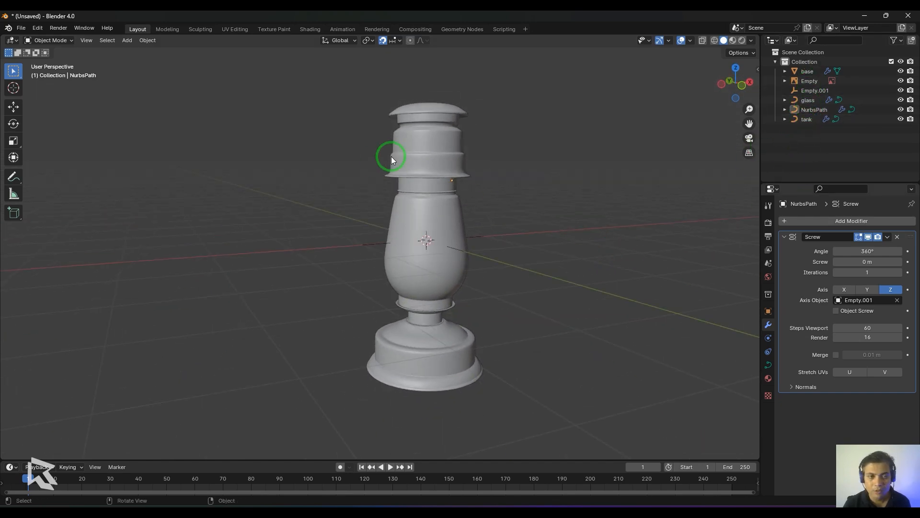
Rename the revolved chimney and cap object as "Top".
{"action": "left_click", "coordinate": [393, 157]}
{"action": "double_click", "coordinate": [819, 109]}
{"action": "type", "text": "Top"}
{"action": "key", "text": "Return"}
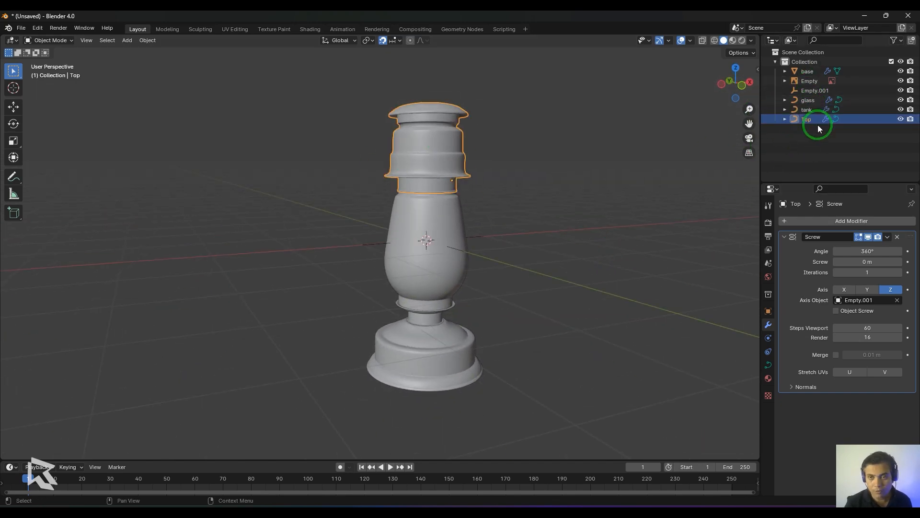
Deselect the top, switch to front view and add a NURBS path rotated 90° about Y.
{"action": "left_click", "coordinate": [557, 256]}
{"action": "key", "text": "KP_1"}
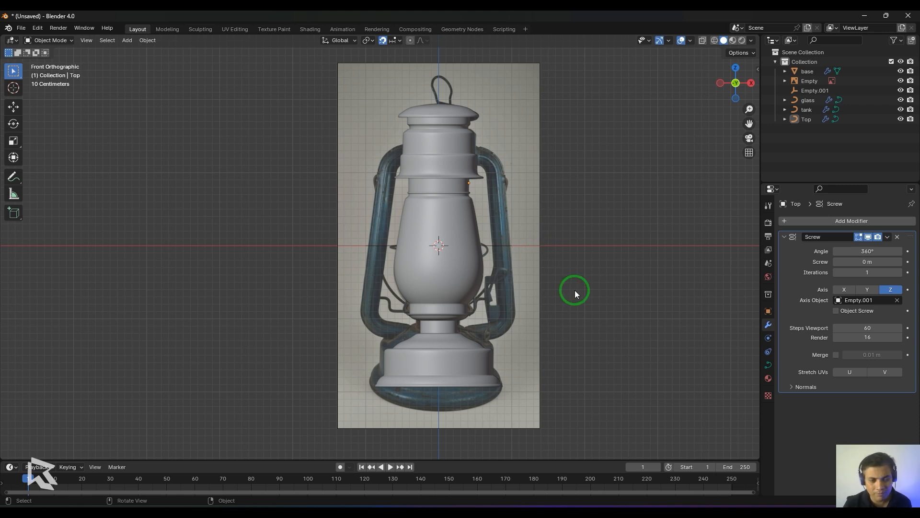
{"action": "scroll", "coordinate": [574, 290], "scroll_direction": "up", "scroll_amount": 2}
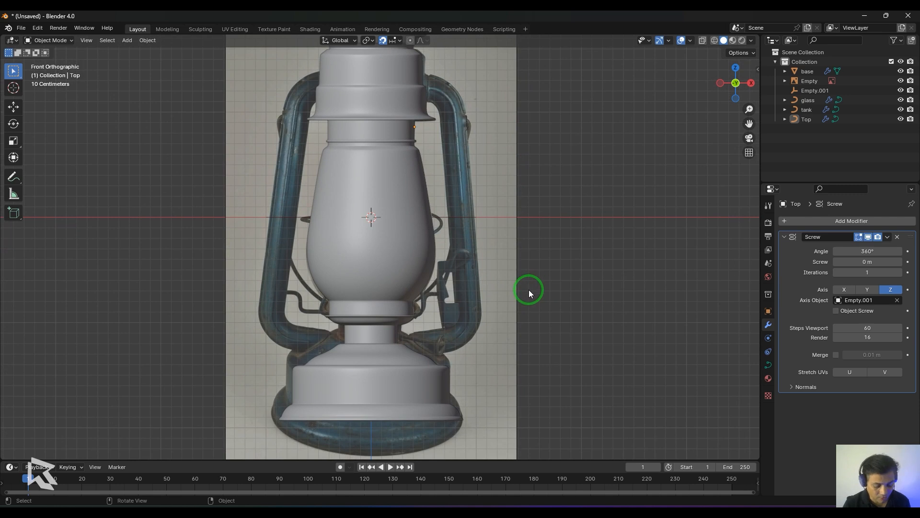
{"action": "key", "text": "shift+a"}
{"action": "mouse_move", "coordinate": [528, 290]}
{"action": "left_click", "coordinate": [582, 332]}
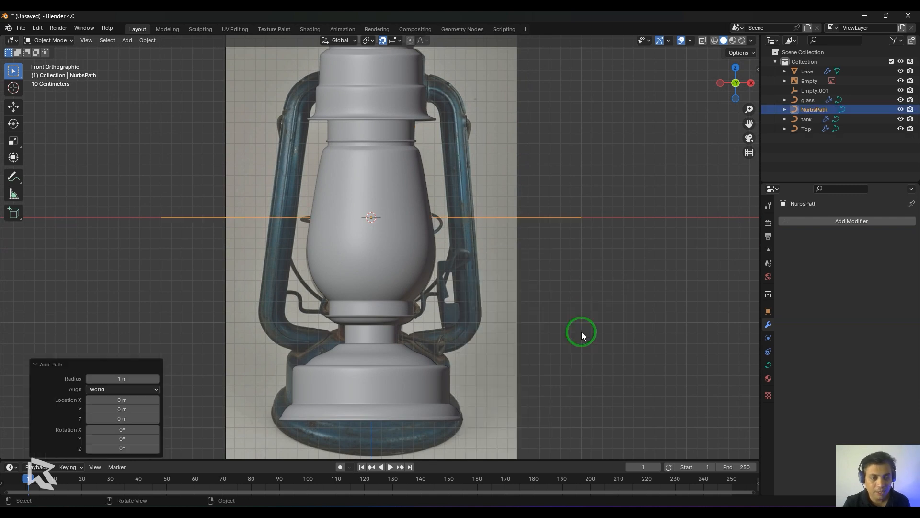
{"action": "type", "text": "90"}
{"action": "key", "text": "Return"}
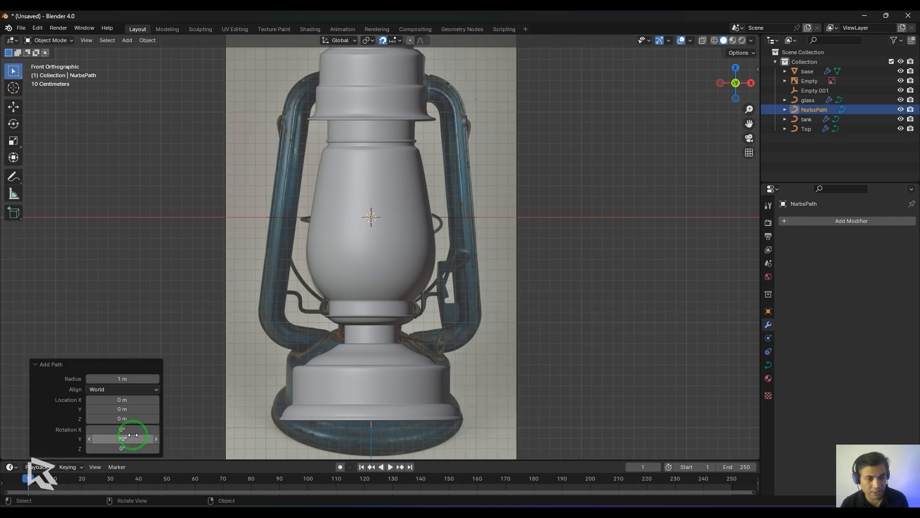
Move the path 0.9 m in X and 0.1 m in Z, disable snapping, scale it to 0.551 and tilt it along the reference's right side tube.
{"action": "key", "text": "g"}
{"action": "left_click", "coordinate": [639, 281]}
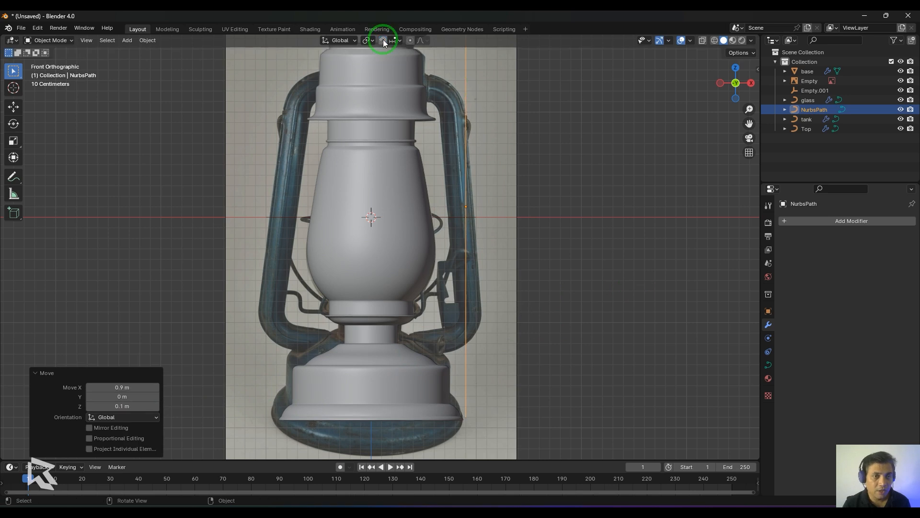
{"action": "key", "text": "s"}
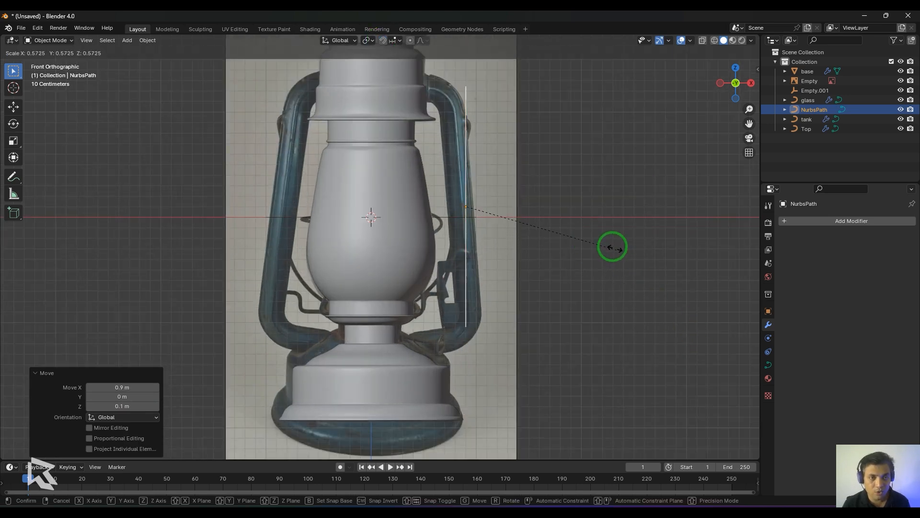
{"action": "left_click", "coordinate": [611, 246]}
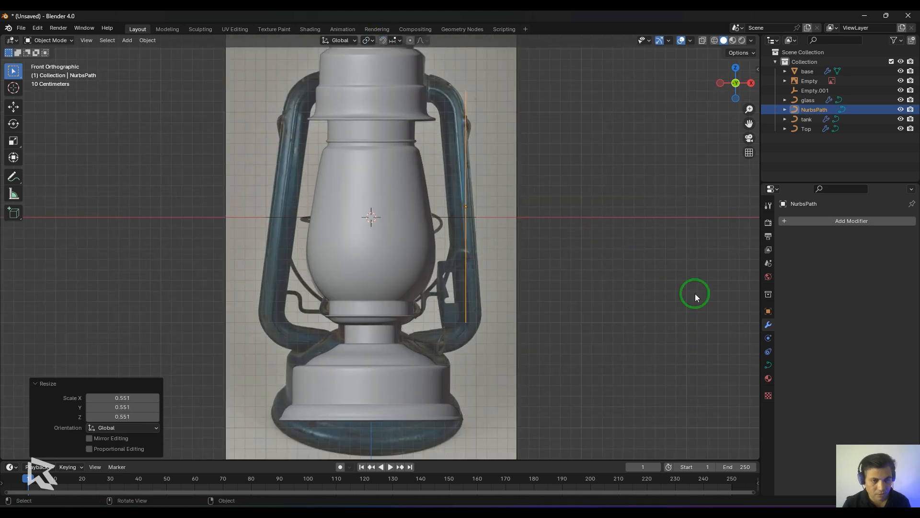
{"action": "key", "text": "r"}
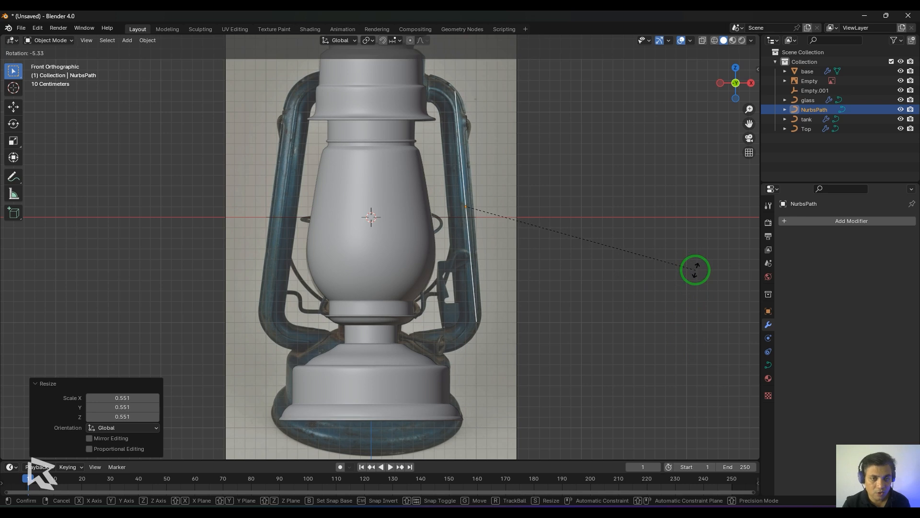
{"action": "left_click", "coordinate": [695, 270]}
In Edit Mode, lower the path's upper end point to the bend and extrude points along the curve into the lantern top.
{"action": "scroll", "coordinate": [647, 275], "scroll_direction": "up", "scroll_amount": 2}
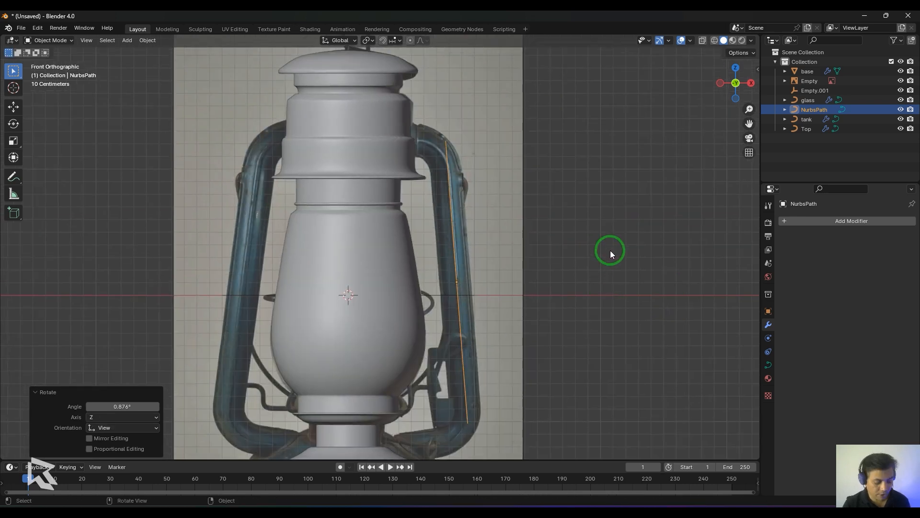
{"action": "key", "text": "Tab"}
{"action": "left_click", "coordinate": [439, 140]}
{"action": "scroll", "coordinate": [551, 206], "scroll_direction": "up", "scroll_amount": 2}
{"action": "key", "text": "g"}
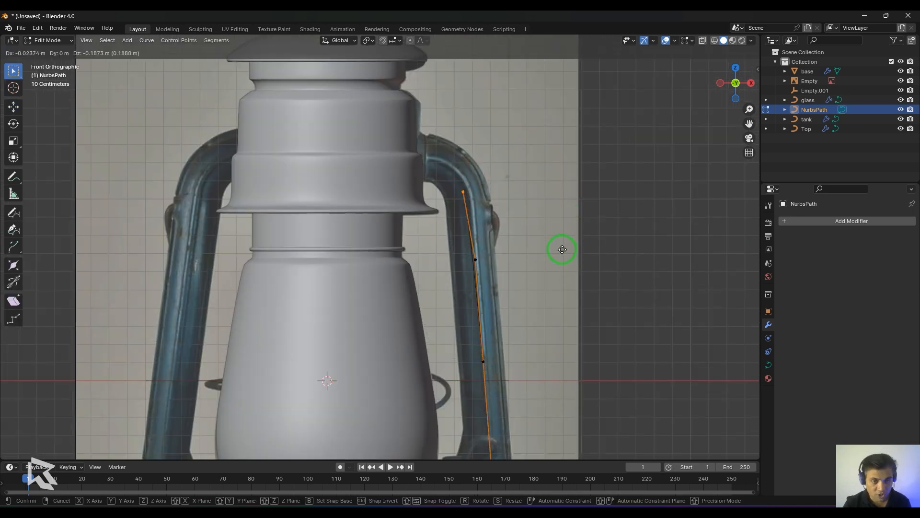
{"action": "left_click", "coordinate": [571, 250]}
{"action": "scroll", "coordinate": [522, 145], "scroll_direction": "up", "scroll_amount": 3}
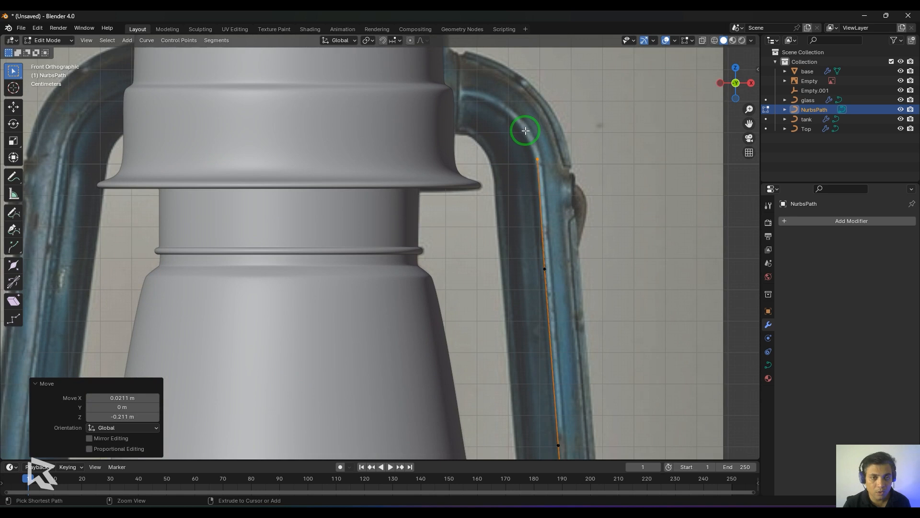
{"action": "right_click", "coordinate": [526, 130], "text": "ctrl"}
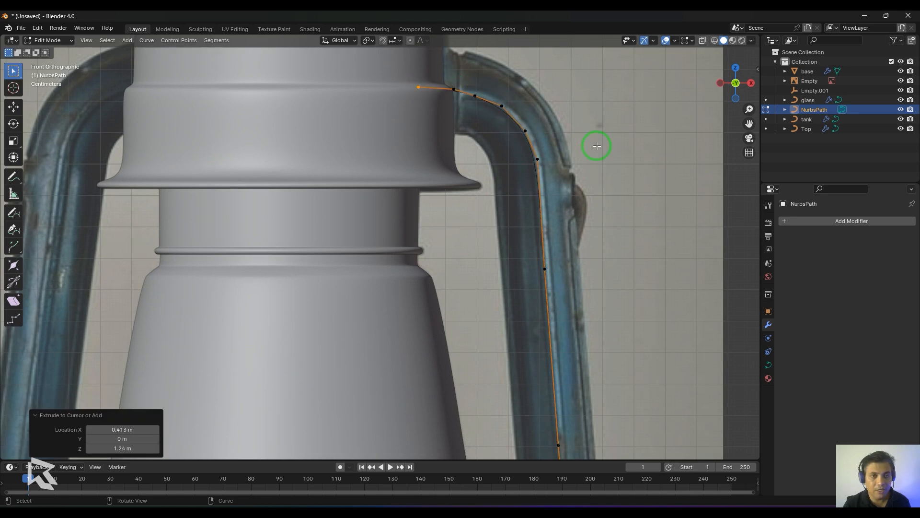
Extrude the path's lower end around the bottom bend into the tank, redoing the last points, and return to Object Mode.
{"action": "scroll", "coordinate": [597, 146], "scroll_direction": "down", "scroll_amount": 4}
{"action": "middle_click_drag", "start_coordinate": [546, 335], "coordinate": [564, 43], "text": "shift"}
{"action": "scroll", "coordinate": [577, 195], "scroll_direction": "up", "scroll_amount": 3}
{"action": "left_click_drag", "start_coordinate": [557, 162], "coordinate": [613, 214]}
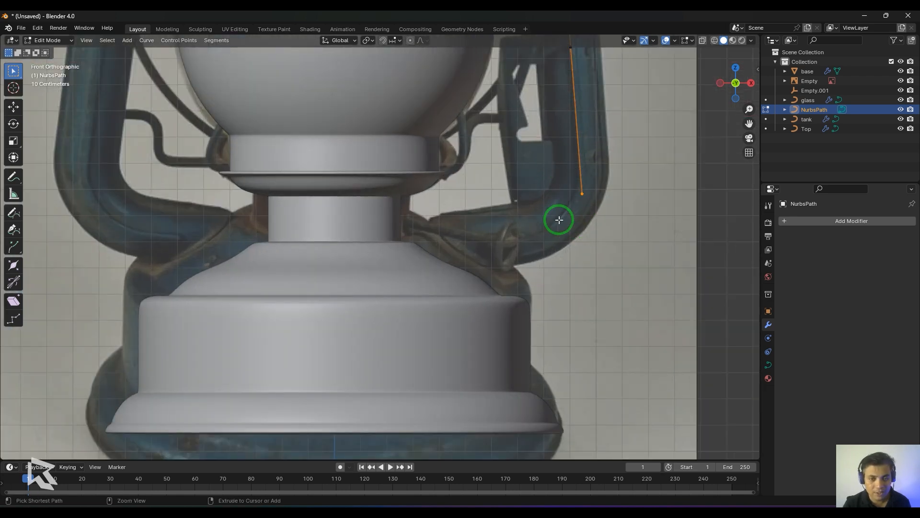
{"action": "right_click", "coordinate": [559, 220], "text": "ctrl"}
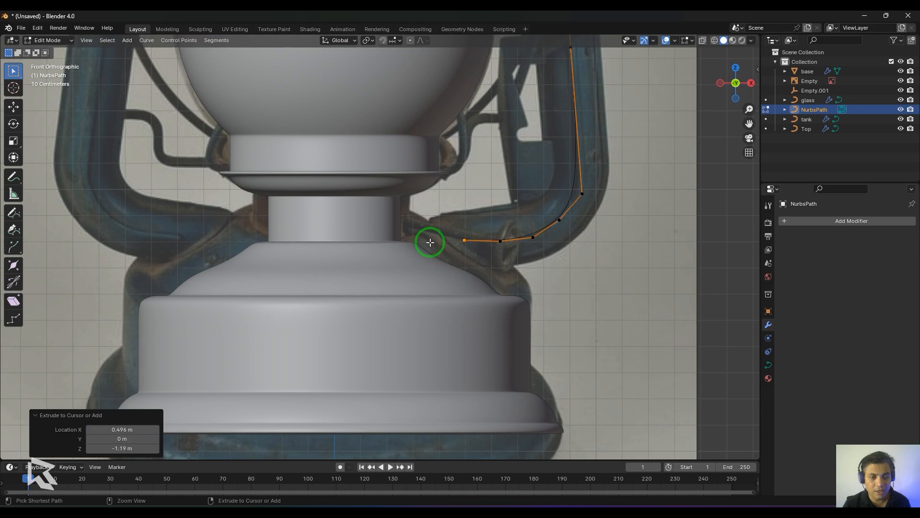
{"action": "key", "text": "ctrl+z"}
{"action": "key", "text": "ctrl+z"}
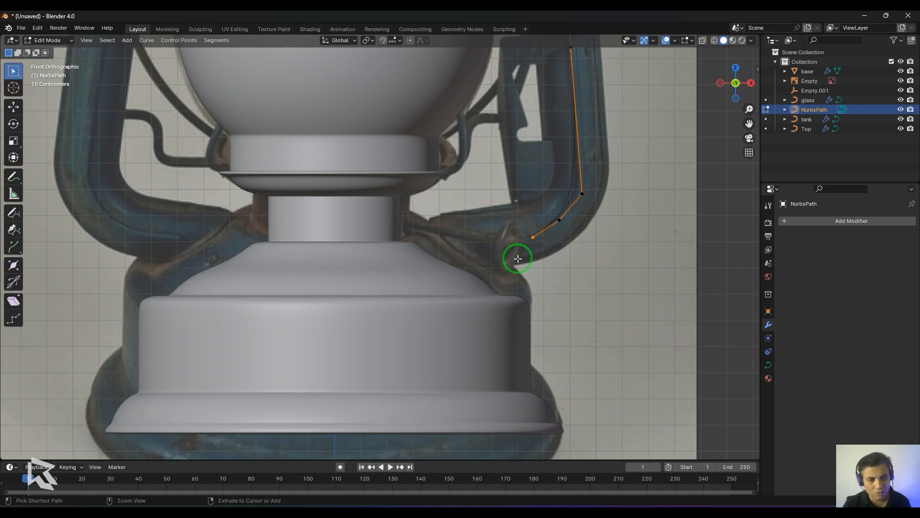
{"action": "right_click", "coordinate": [480, 249], "text": "ctrl"}
{"action": "scroll", "coordinate": [530, 282], "scroll_direction": "down", "scroll_amount": 7}
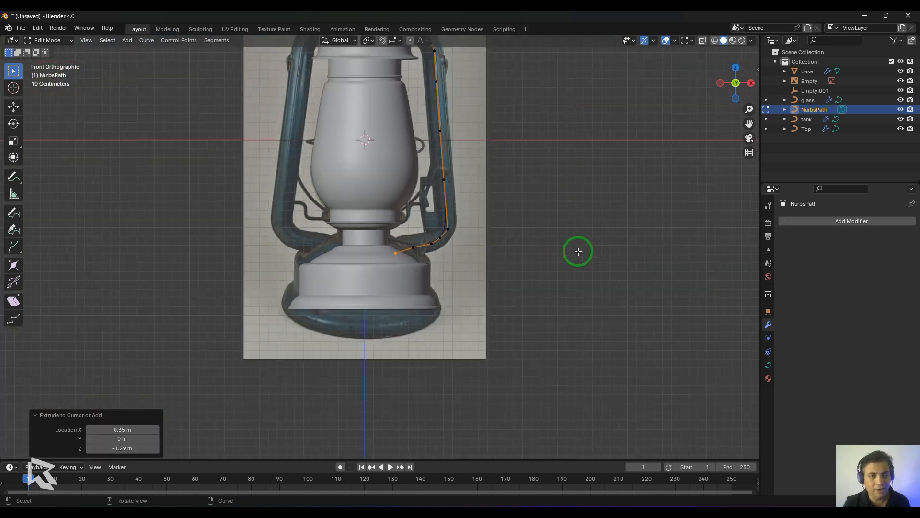
{"action": "key", "text": "Tab"}
{"action": "middle_click_drag", "start_coordinate": [537, 255], "coordinate": [562, 280]}
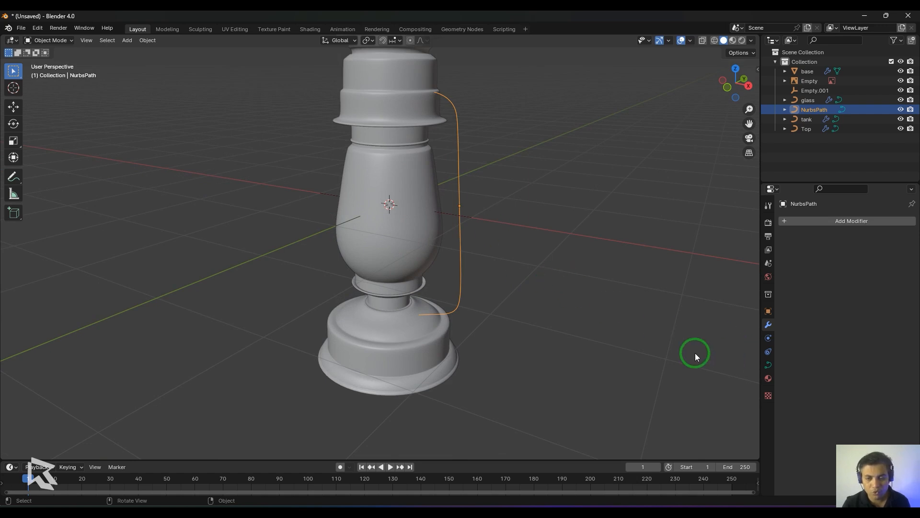
Give the side path a round bevel with a depth of 0.2 m to form a tube.
{"action": "left_click", "coordinate": [768, 366]}
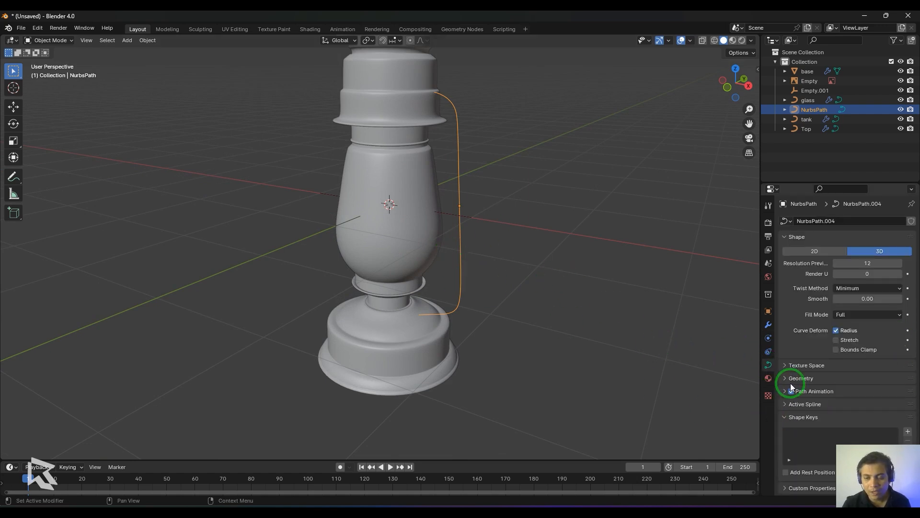
{"action": "left_click", "coordinate": [786, 379]}
{"action": "scroll", "coordinate": [787, 385], "scroll_direction": "down", "scroll_amount": 4}
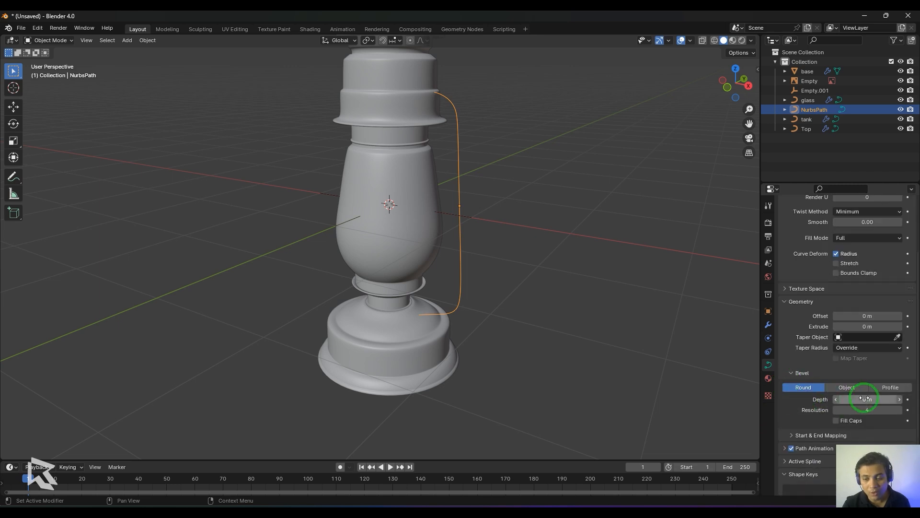
{"action": "left_click_drag", "start_coordinate": [864, 399], "coordinate": [140, 398]}
{"action": "middle_click_drag", "start_coordinate": [554, 366], "coordinate": [563, 362]}
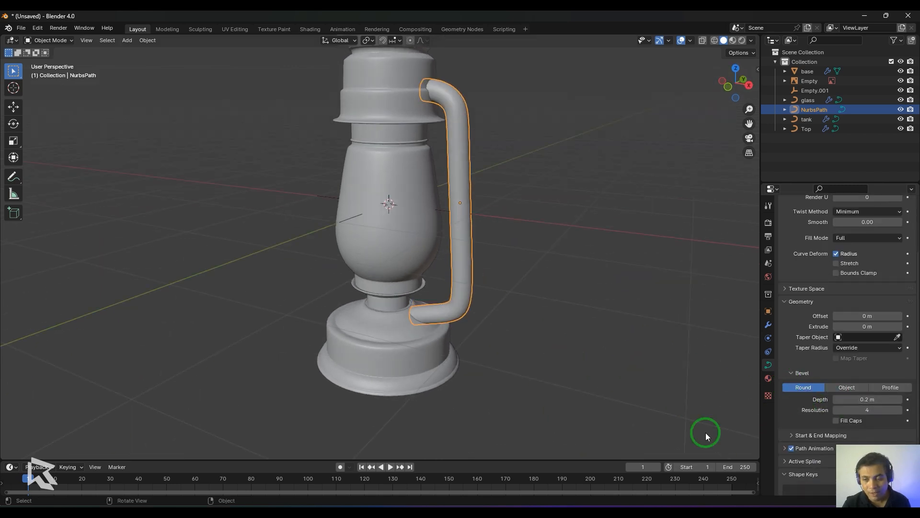
Switch the side tube's bevel to Profile and bow the profile curve inward with a point at about X 0.34, Y 0.42.
{"action": "left_click", "coordinate": [877, 388]}
{"action": "scroll", "coordinate": [913, 349], "scroll_direction": "down", "scroll_amount": 3}
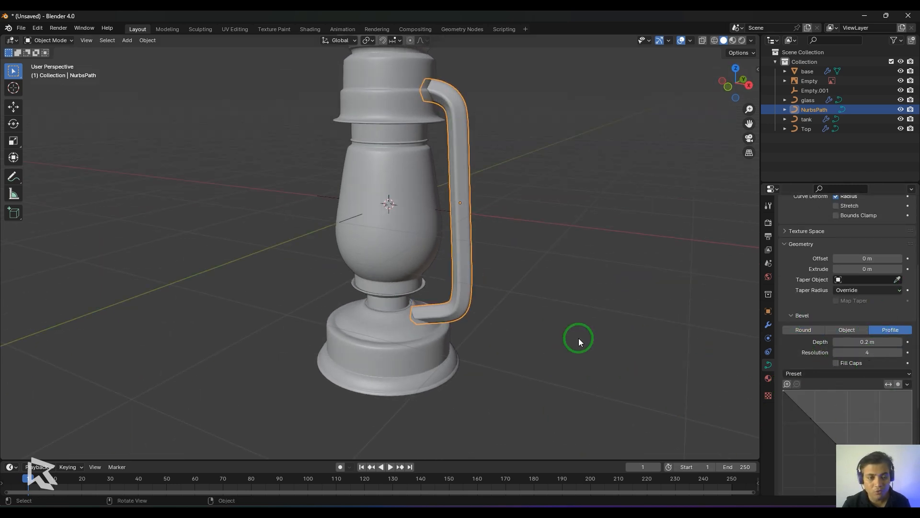
{"action": "scroll", "coordinate": [541, 314], "scroll_direction": "down", "scroll_amount": 2}
{"action": "scroll", "coordinate": [577, 328], "scroll_direction": "up", "scroll_amount": 4}
{"action": "middle_click_drag", "start_coordinate": [577, 328], "coordinate": [606, 289]}
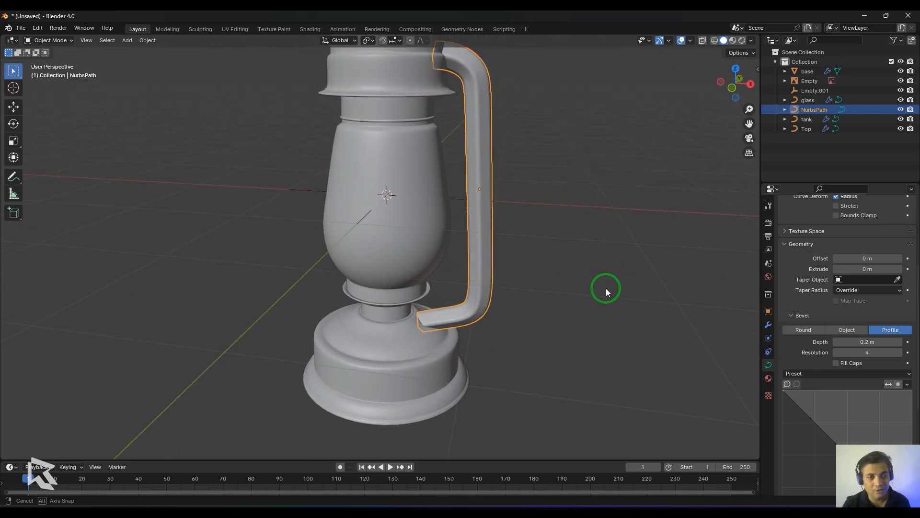
{"action": "scroll", "coordinate": [590, 326], "scroll_direction": "up", "scroll_amount": 5}
{"action": "scroll", "coordinate": [843, 407], "scroll_direction": "down", "scroll_amount": 3}
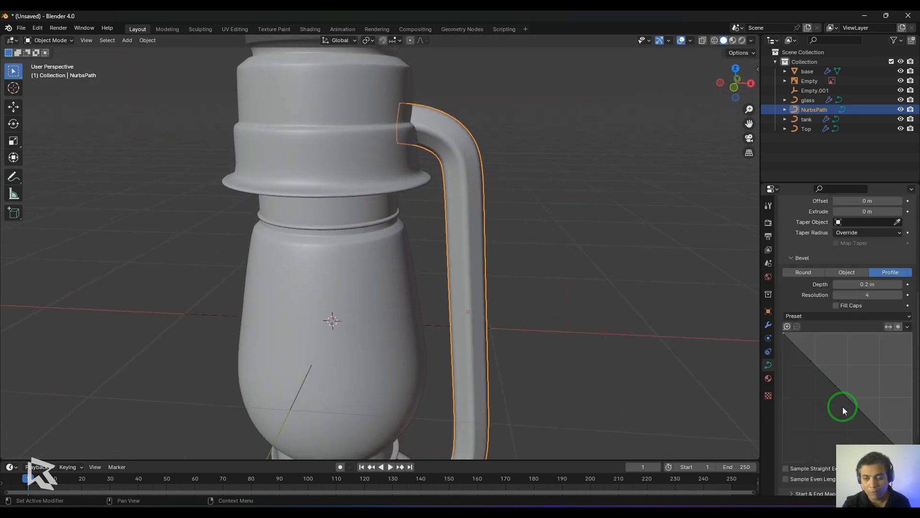
{"action": "left_click_drag", "start_coordinate": [847, 398], "coordinate": [827, 408]}
{"action": "scroll", "coordinate": [528, 342], "scroll_direction": "down", "scroll_amount": 5}
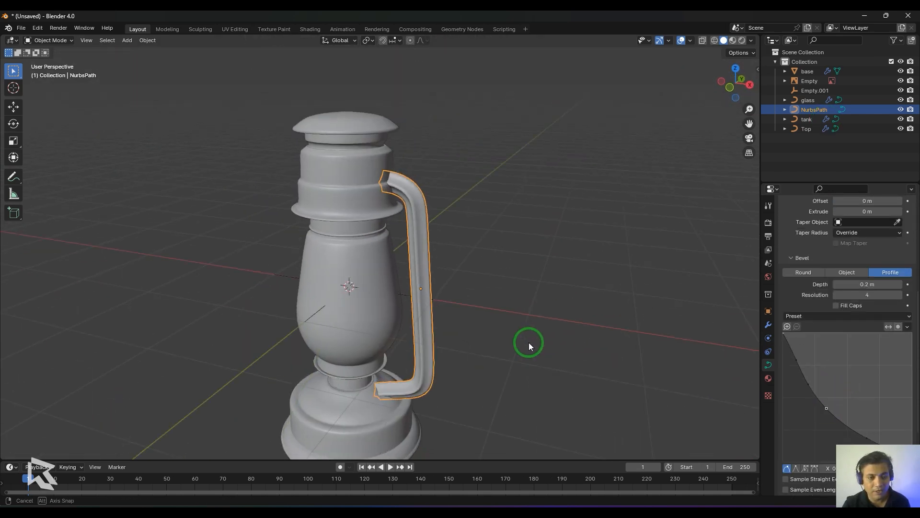
Narrow the side tube by scaling it along Y to about 0.657.
{"action": "middle_click_drag", "start_coordinate": [528, 342], "coordinate": [513, 353]}
{"action": "scroll", "coordinate": [512, 354], "scroll_direction": "up", "scroll_amount": 2}
{"action": "middle_click_drag", "start_coordinate": [577, 339], "coordinate": [537, 332]}
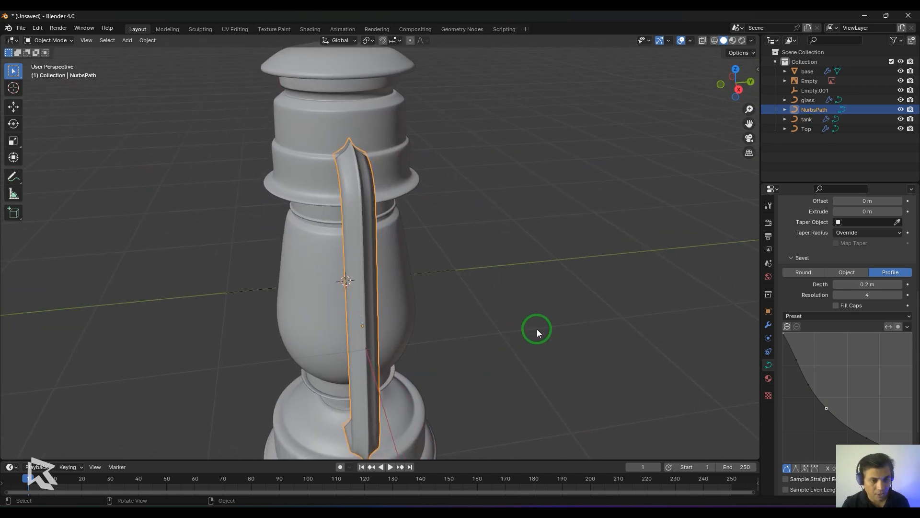
{"action": "key", "text": "s"}
{"action": "key", "text": "y"}
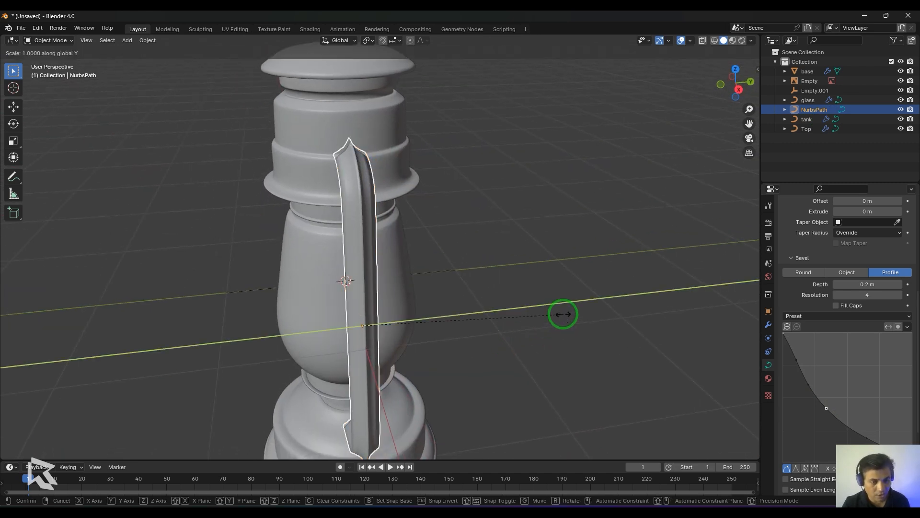
{"action": "left_click", "coordinate": [494, 323]}
{"action": "scroll", "coordinate": [506, 319], "scroll_direction": "down", "scroll_amount": 3}
{"action": "middle_click_drag", "start_coordinate": [505, 319], "coordinate": [576, 297]}
{"action": "scroll", "coordinate": [577, 298], "scroll_direction": "up", "scroll_amount": 3}
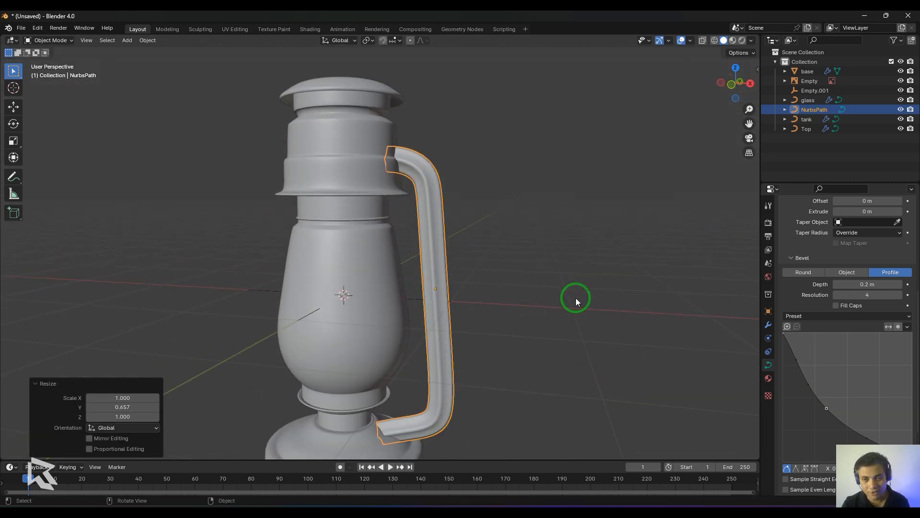
Keep the side tube selected, set its bevel depth to 0.24 m and compare it with the reference in front view.
{"action": "left_click", "coordinate": [576, 297]}
{"action": "scroll", "coordinate": [510, 309], "scroll_direction": "down", "scroll_amount": 3}
{"action": "scroll", "coordinate": [485, 295], "scroll_direction": "up", "scroll_amount": 4}
{"action": "key", "text": "ctrl+z"}
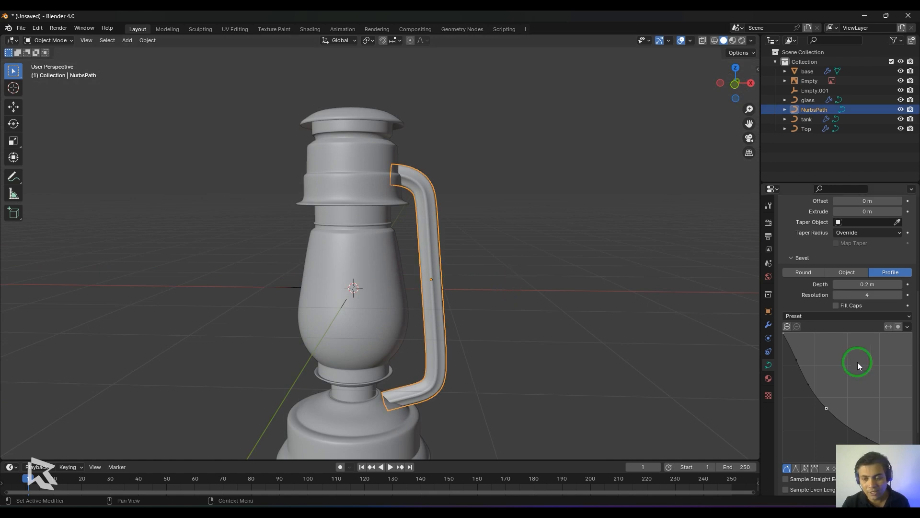
{"action": "scroll", "coordinate": [863, 288], "scroll_direction": "down", "scroll_amount": 2}
{"action": "mouse_move", "coordinate": [865, 246]}
{"action": "left_mouse_down"}
{"action": "mouse_move", "coordinate": [895, 245]}
{"action": "mouse_move", "coordinate": [831, 248]}
{"action": "mouse_move", "coordinate": [849, 248]}
{"action": "left_mouse_up"}
{"action": "key", "text": "KP_1"}
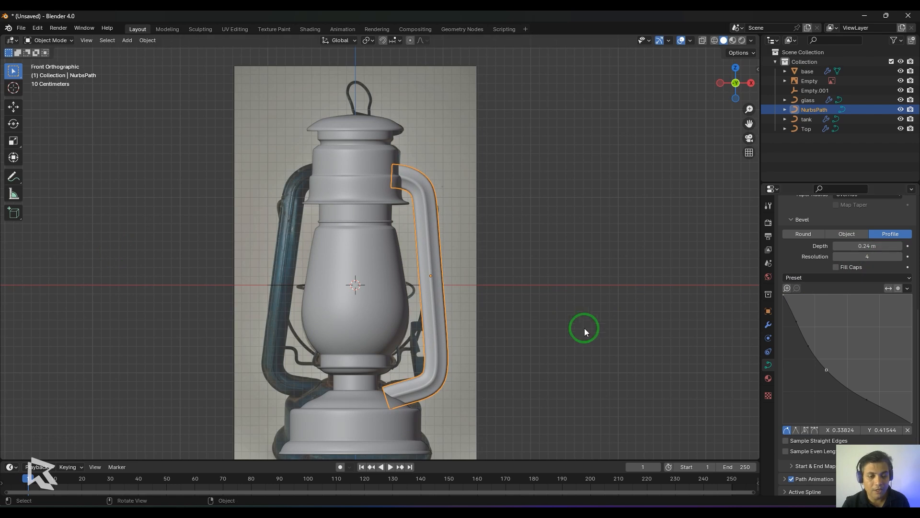
{"action": "left_click", "coordinate": [580, 354]}
{"action": "scroll", "coordinate": [580, 355], "scroll_direction": "down", "scroll_amount": 1}
{"action": "scroll", "coordinate": [576, 352], "scroll_direction": "up", "scroll_amount": 2}
{"action": "middle_click_drag", "start_coordinate": [575, 351], "coordinate": [671, 315], "text": "shift"}
Add a Mirror modifier on X to the side tube with Empty.001 as its mirror object, deselect it and return to front view.
{"action": "left_click", "coordinate": [535, 324]}
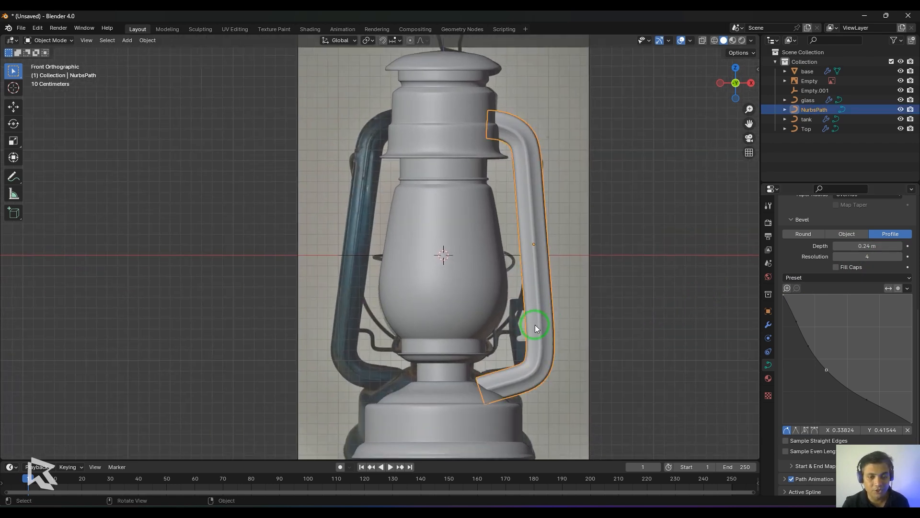
{"action": "scroll", "coordinate": [799, 272], "scroll_direction": "up", "scroll_amount": 3}
{"action": "left_click", "coordinate": [768, 326]}
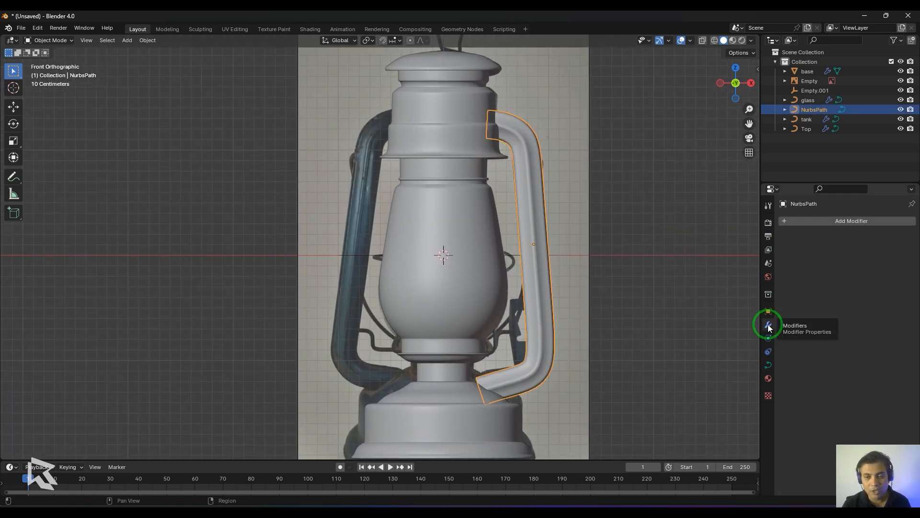
{"action": "left_click", "coordinate": [829, 221]}
{"action": "type", "text": "mir"}
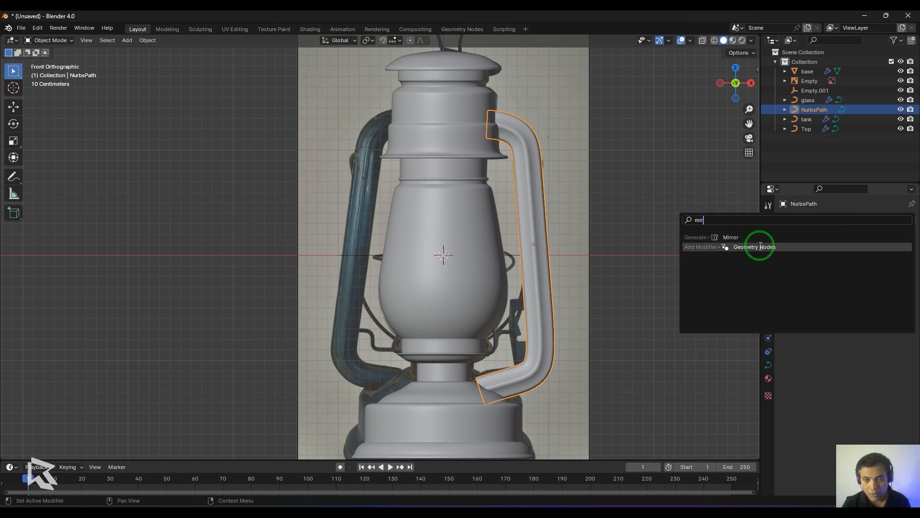
{"action": "left_click", "coordinate": [729, 237]}
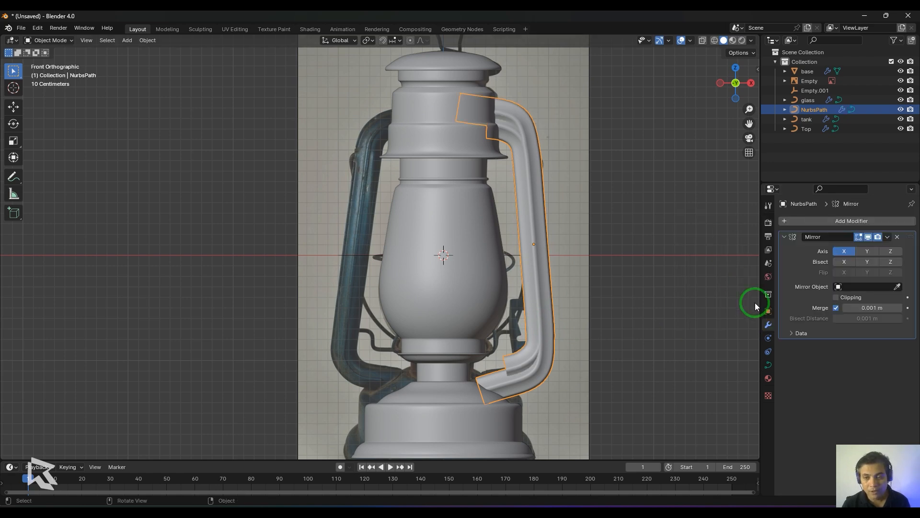
{"action": "left_click", "coordinate": [841, 286]}
{"action": "left_click", "coordinate": [827, 320]}
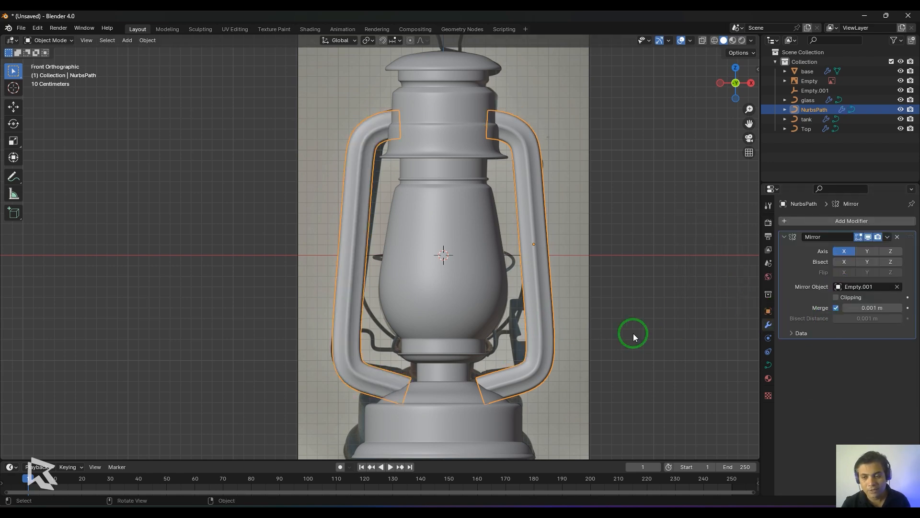
{"action": "scroll", "coordinate": [635, 329], "scroll_direction": "down", "scroll_amount": 3}
{"action": "left_click", "coordinate": [595, 323]}
{"action": "middle_click_drag", "start_coordinate": [591, 322], "coordinate": [579, 354]}
{"action": "middle_click_drag", "start_coordinate": [508, 393], "coordinate": [524, 358]}
{"action": "key", "text": "KP_1"}
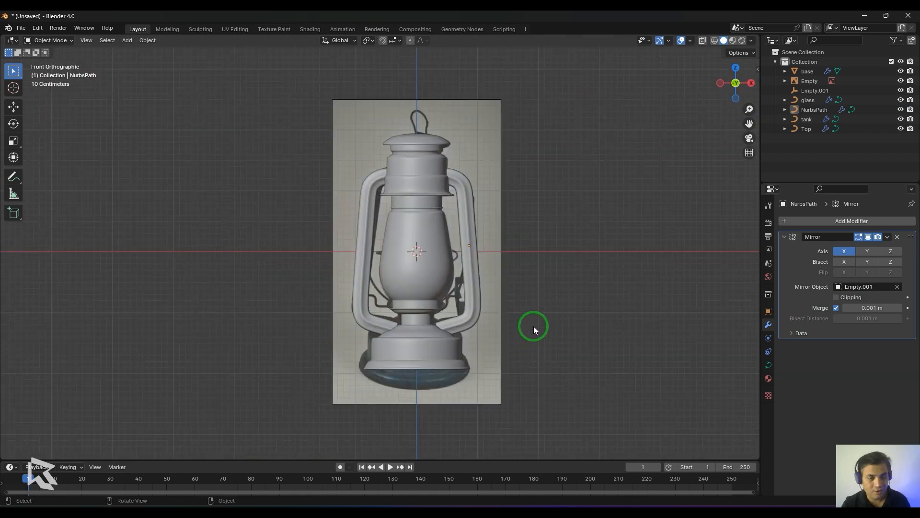
Add a Bezier circle at the lantern's centre and give it a round bevel with a depth of 0.02 m.
{"action": "scroll", "coordinate": [464, 291], "scroll_direction": "up", "scroll_amount": 2}
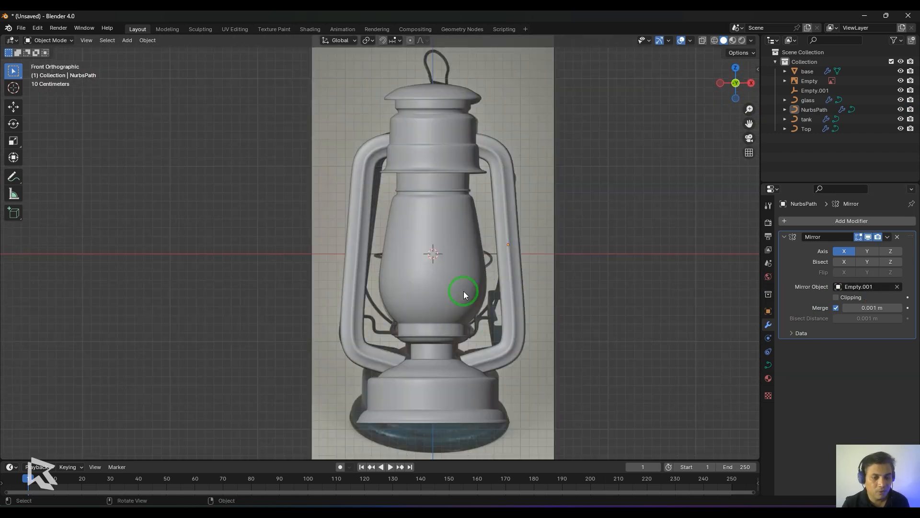
{"action": "mouse_move", "coordinate": [545, 297]}
{"action": "middle_mouse_down"}
{"action": "mouse_move", "coordinate": [541, 323]}
{"action": "mouse_move", "coordinate": [560, 302]}
{"action": "middle_mouse_up"}
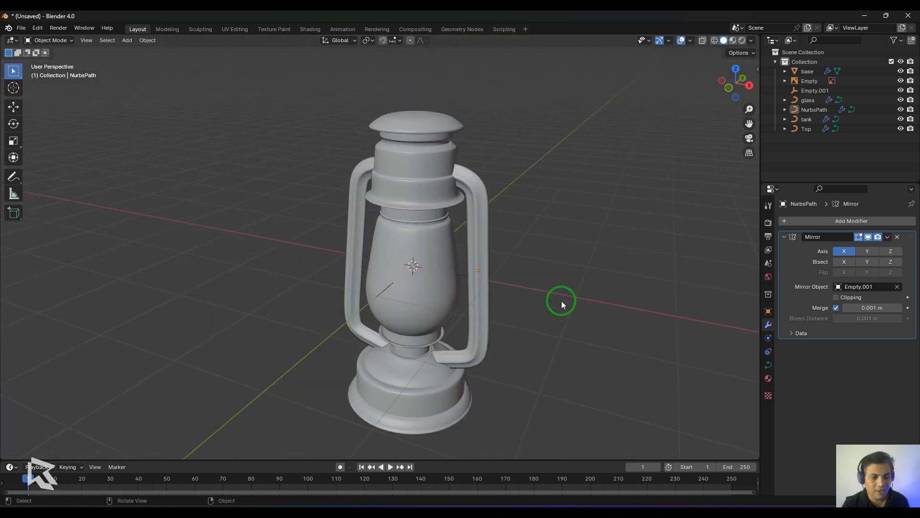
{"action": "key", "text": "shift+a"}
{"action": "mouse_move", "coordinate": [577, 292]}
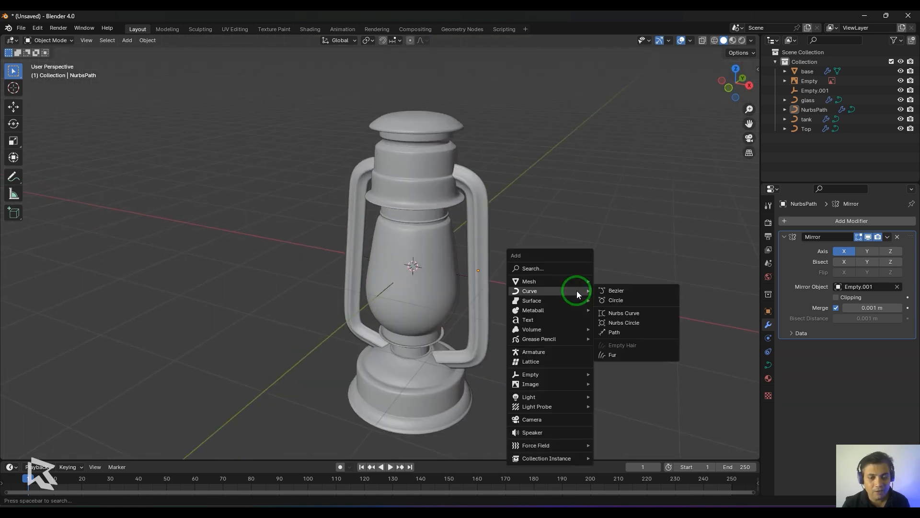
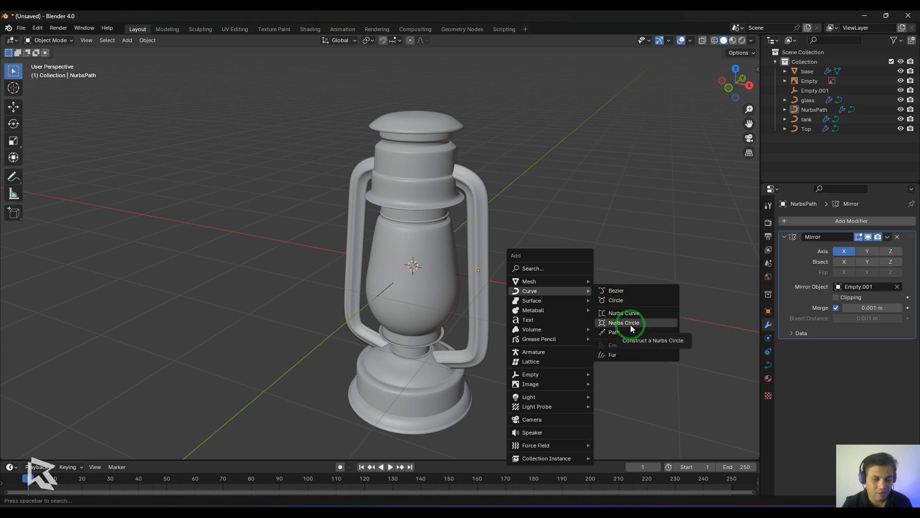
{"action": "left_click", "coordinate": [625, 300]}
{"action": "scroll", "coordinate": [598, 341], "scroll_direction": "up", "scroll_amount": 3}
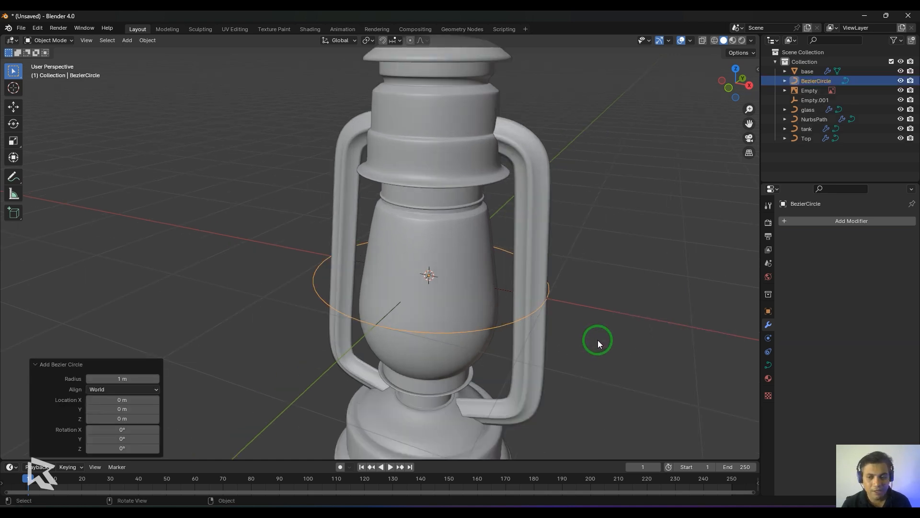
{"action": "left_click", "coordinate": [767, 366]}
{"action": "scroll", "coordinate": [781, 405], "scroll_direction": "down", "scroll_amount": 5}
{"action": "left_click_drag", "start_coordinate": [863, 399], "coordinate": [877, 399]}
{"action": "left_click_drag", "start_coordinate": [139, 399], "coordinate": [136, 392]}
{"action": "middle_click_drag", "start_coordinate": [565, 369], "coordinate": [619, 361]}
{"action": "left_click", "coordinate": [513, 327]}
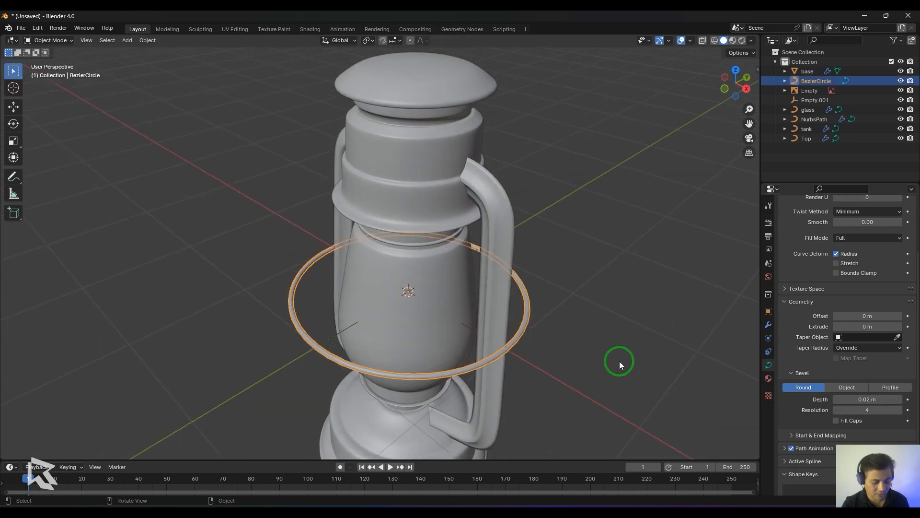
Scale the beveled circle to 0.693 along Y and view it from the front.
{"action": "key", "text": "s"}
{"action": "key", "text": "y"}
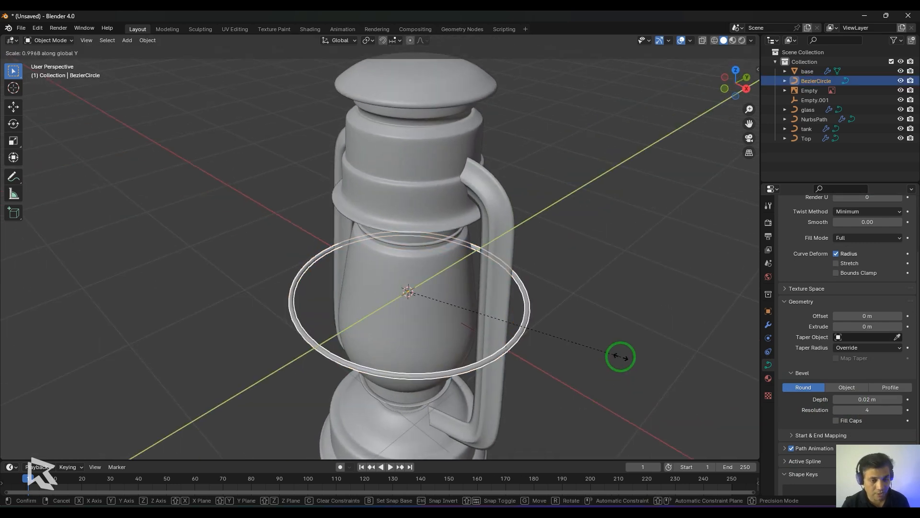
{"action": "left_click", "coordinate": [507, 410]}
{"action": "key", "text": "KP_1"}
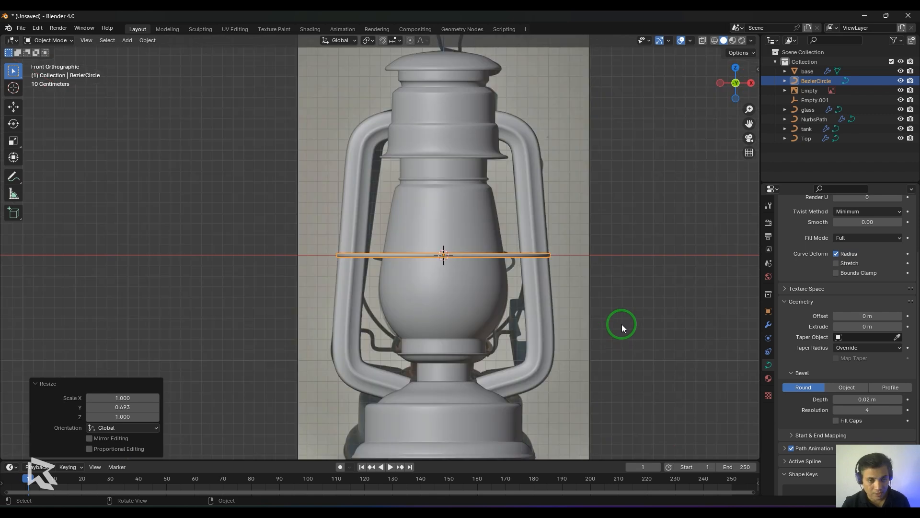
Rotate the wire ring 43.8° about Y and shrink it so it spans the glass diagonally.
{"action": "key", "text": "r"}
{"action": "key", "text": "y"}
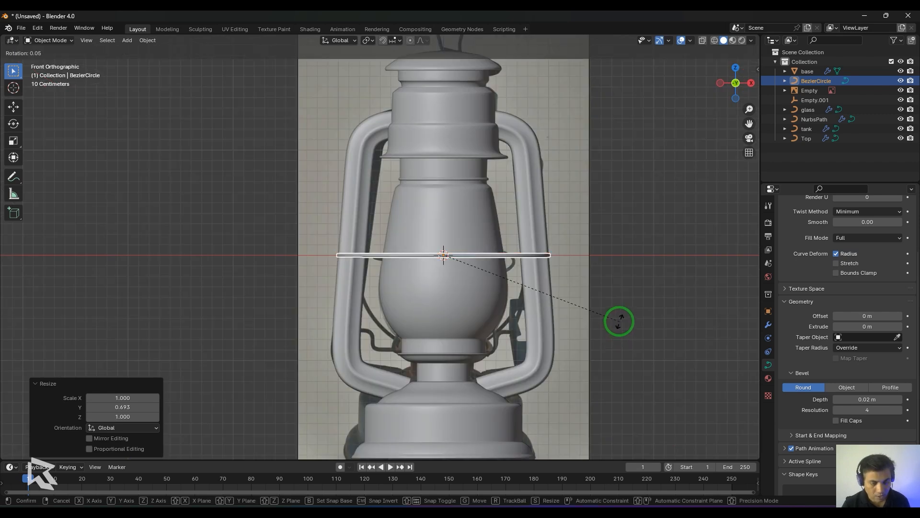
{"action": "left_click", "coordinate": [520, 417]}
{"action": "middle_click_drag", "start_coordinate": [656, 337], "coordinate": [618, 329], "text": "shift"}
{"action": "key", "text": "s"}
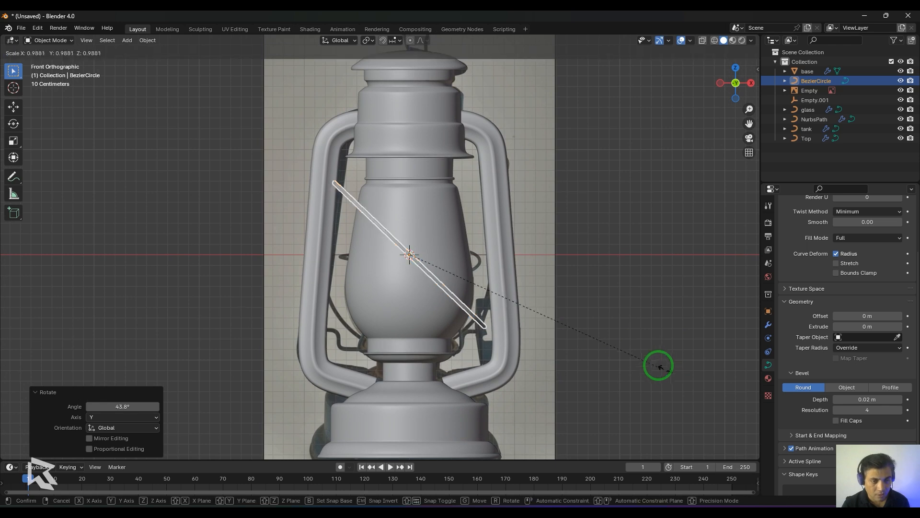
{"action": "left_click", "coordinate": [620, 341]}
Select the ring's front and back control points in Edit Mode and spread them outward along Y to clear the glass.
{"action": "middle_click_drag", "start_coordinate": [640, 325], "coordinate": [588, 350]}
{"action": "scroll", "coordinate": [588, 348], "scroll_direction": "up", "scroll_amount": 3}
{"action": "key", "text": "Tab"}
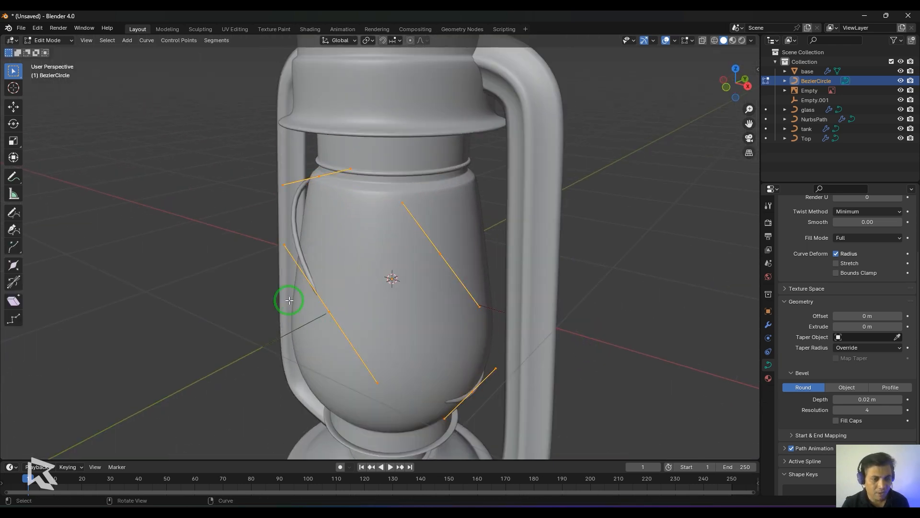
{"action": "left_click_drag", "start_coordinate": [339, 325], "coordinate": [340, 324]}
{"action": "middle_click_drag", "start_coordinate": [649, 325], "coordinate": [616, 339]}
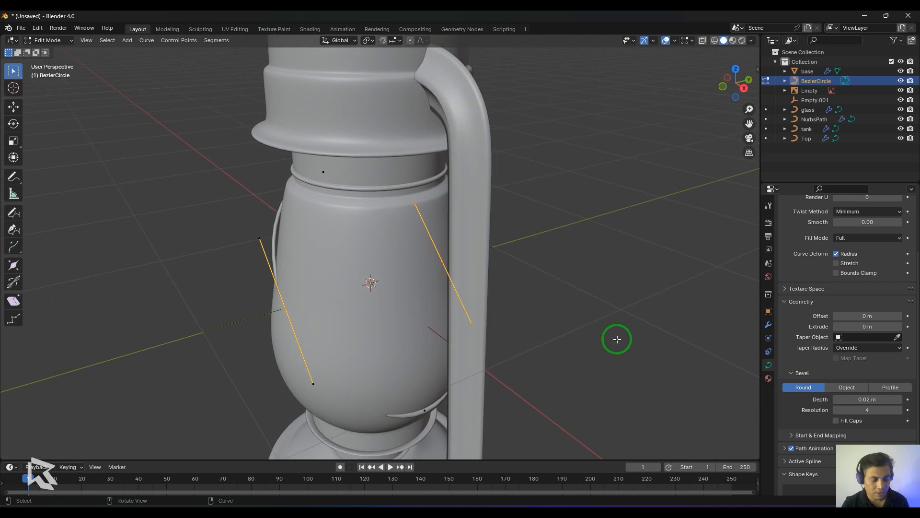
{"action": "key", "text": "s"}
{"action": "key", "text": "y"}
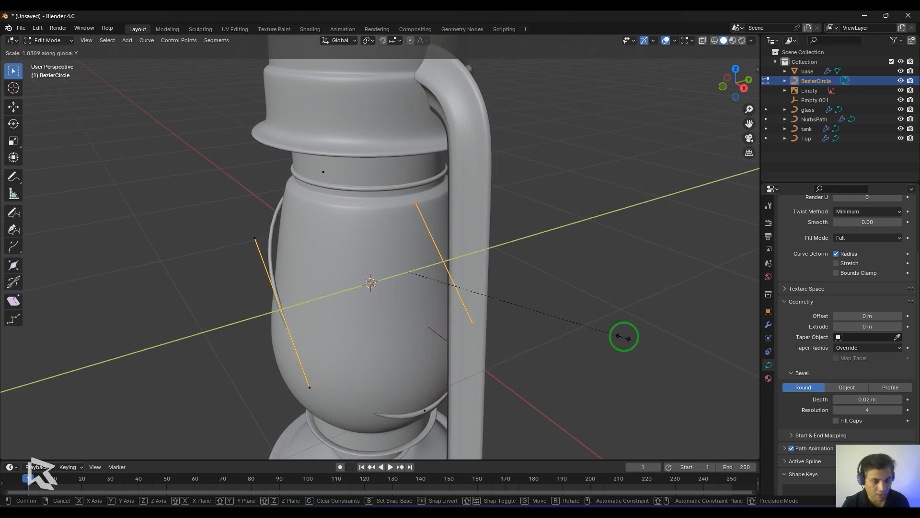
{"action": "left_click", "coordinate": [622, 335]}
{"action": "middle_click_drag", "start_coordinate": [622, 335], "coordinate": [634, 344]}
Adjust the handle lengths of the ring's end control points so the wire curves around the glass.
{"action": "left_click_drag", "start_coordinate": [305, 154], "coordinate": [339, 203]}
{"action": "middle_click_drag", "start_coordinate": [638, 306], "coordinate": [460, 371]}
{"action": "key", "text": "s"}
{"action": "left_click", "coordinate": [535, 277]}
{"action": "key", "text": "s"}
{"action": "left_click", "coordinate": [575, 380]}
{"action": "middle_click_drag", "start_coordinate": [575, 380], "coordinate": [602, 390]}
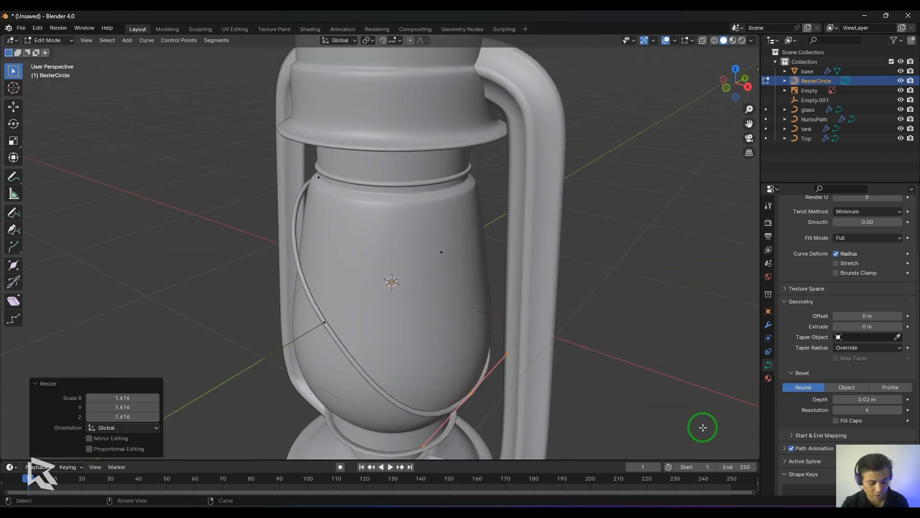
{"action": "key", "text": "s"}
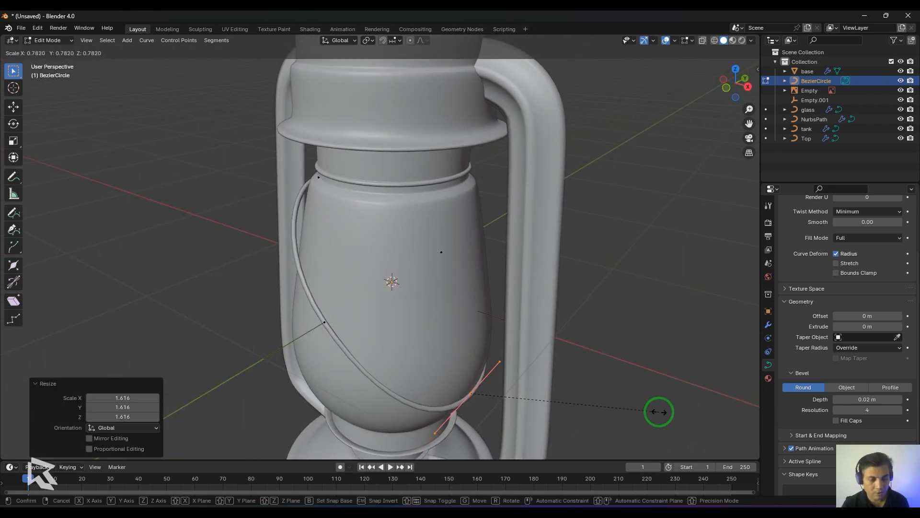
{"action": "left_click", "coordinate": [541, 366]}
Scale the handles of the ring's upper end point by about 1.62 and return to Object Mode.
{"action": "middle_click_drag", "start_coordinate": [468, 332], "coordinate": [362, 263]}
{"action": "middle_click_drag", "start_coordinate": [331, 206], "coordinate": [595, 273]}
{"action": "middle_click_drag", "start_coordinate": [524, 370], "coordinate": [596, 343]}
{"action": "key", "text": "s"}
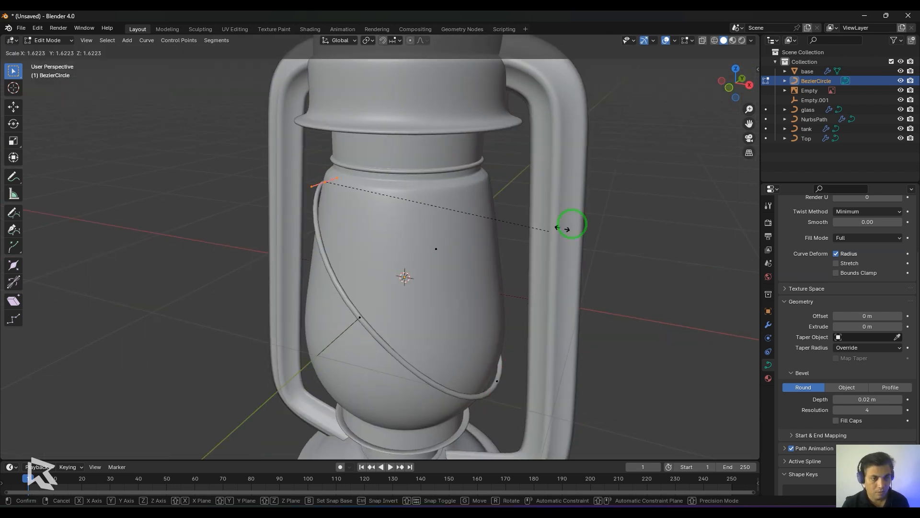
{"action": "left_click", "coordinate": [574, 226]}
{"action": "scroll", "coordinate": [577, 276], "scroll_direction": "down", "scroll_amount": 2}
{"action": "key", "text": "Tab"}
{"action": "middle_click_drag", "start_coordinate": [596, 309], "coordinate": [609, 296]}
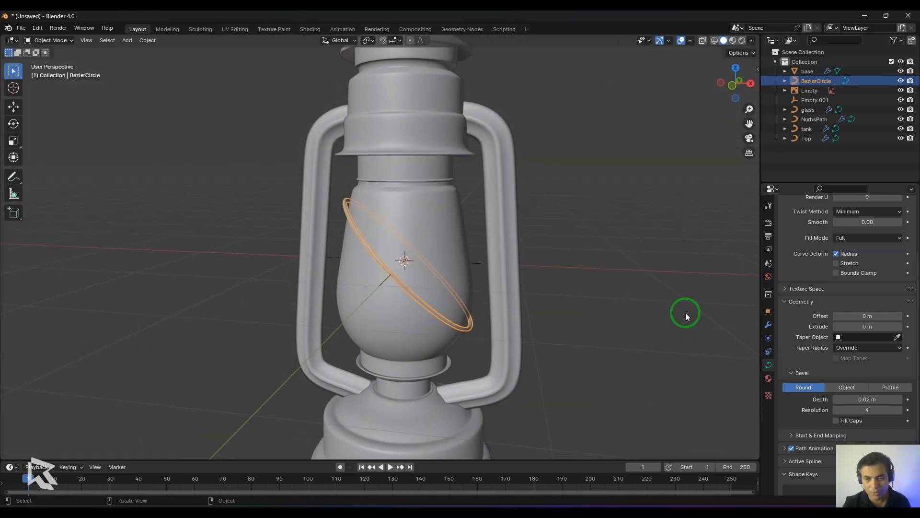
Add a Mirror modifier on X to the wire ring with Empty.001 as its mirror object, then deselect it.
{"action": "scroll", "coordinate": [813, 289], "scroll_direction": "up", "scroll_amount": 4}
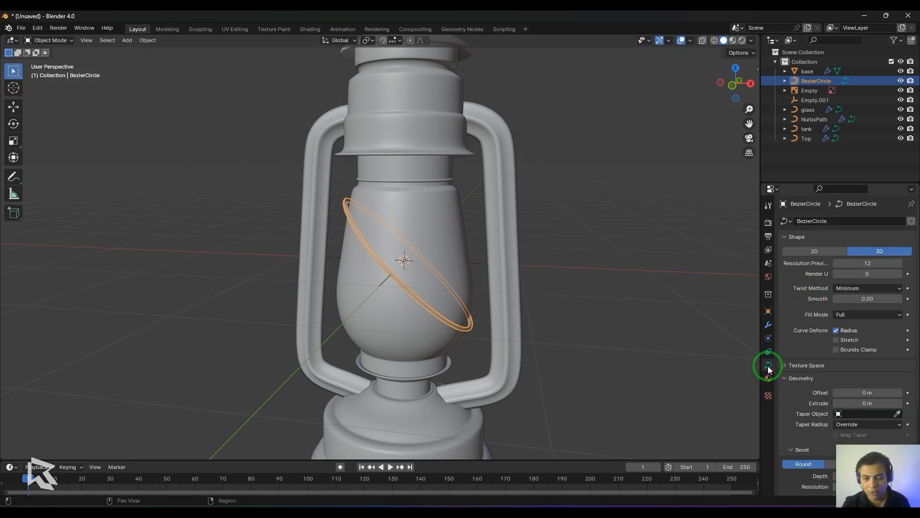
{"action": "left_click", "coordinate": [768, 326]}
{"action": "left_click", "coordinate": [816, 220]}
{"action": "type", "text": "mir"}
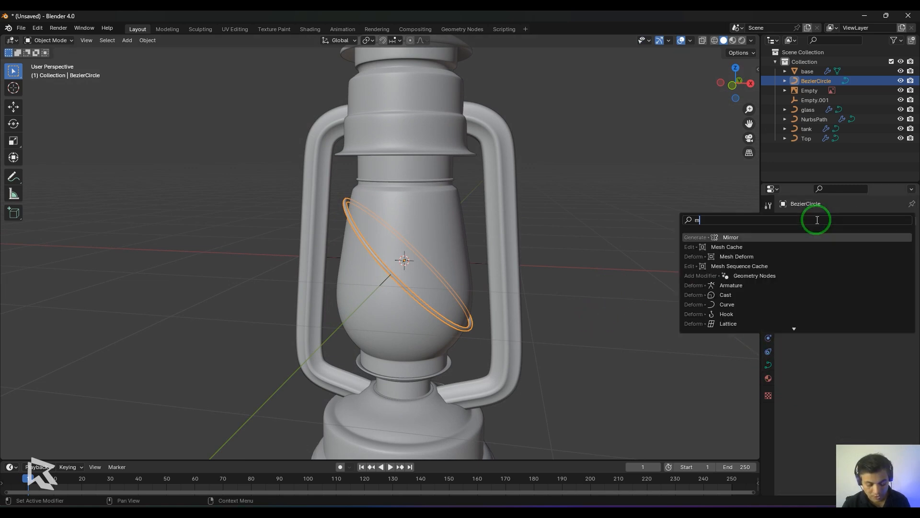
{"action": "left_click", "coordinate": [730, 237]}
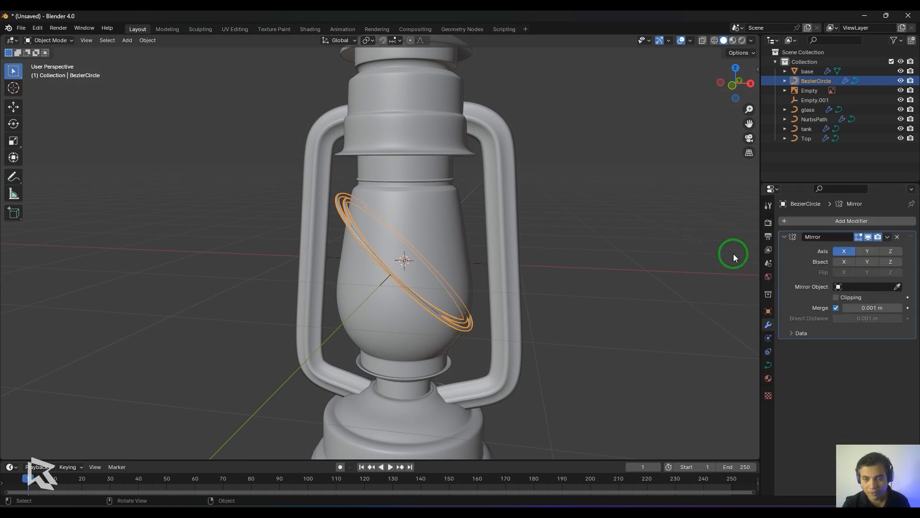
{"action": "left_click", "coordinate": [838, 288]}
{"action": "left_click", "coordinate": [833, 318]}
{"action": "middle_click_drag", "start_coordinate": [584, 338], "coordinate": [610, 329]}
Add another Bezier circle rotated 90° about Y and switch to the right view.
{"action": "key", "text": "shift+a"}
{"action": "mouse_move", "coordinate": [590, 310]}
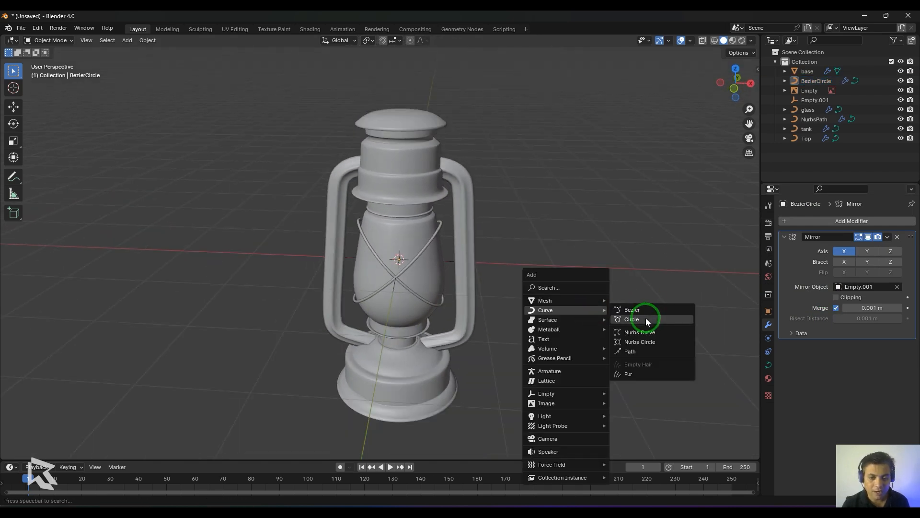
{"action": "left_click", "coordinate": [645, 318]}
{"action": "left_click", "coordinate": [120, 439]}
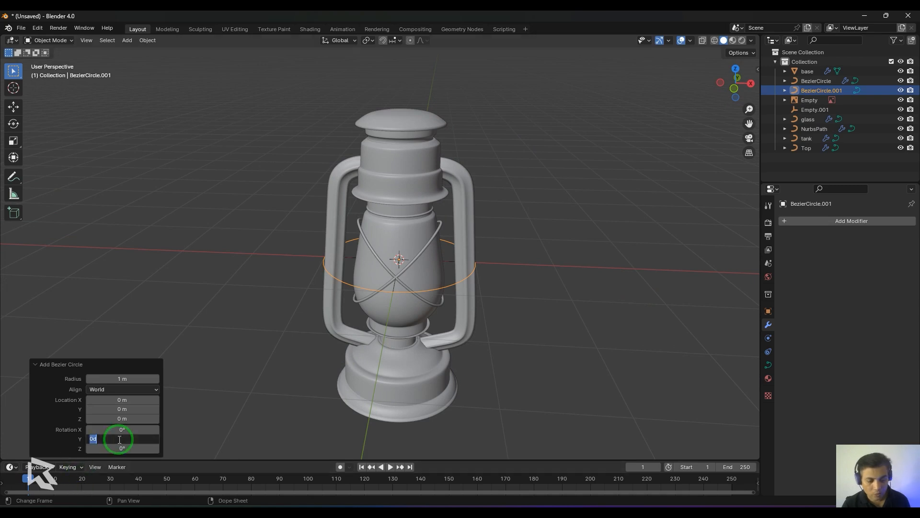
{"action": "key", "text": "Return"}
{"action": "middle_click_drag", "start_coordinate": [470, 376], "coordinate": [516, 372]}
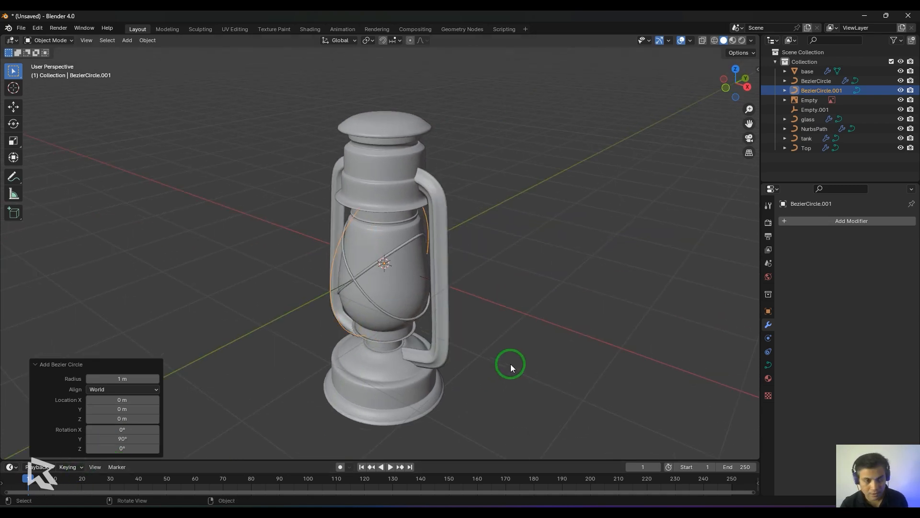
{"action": "key", "text": "KP_3"}
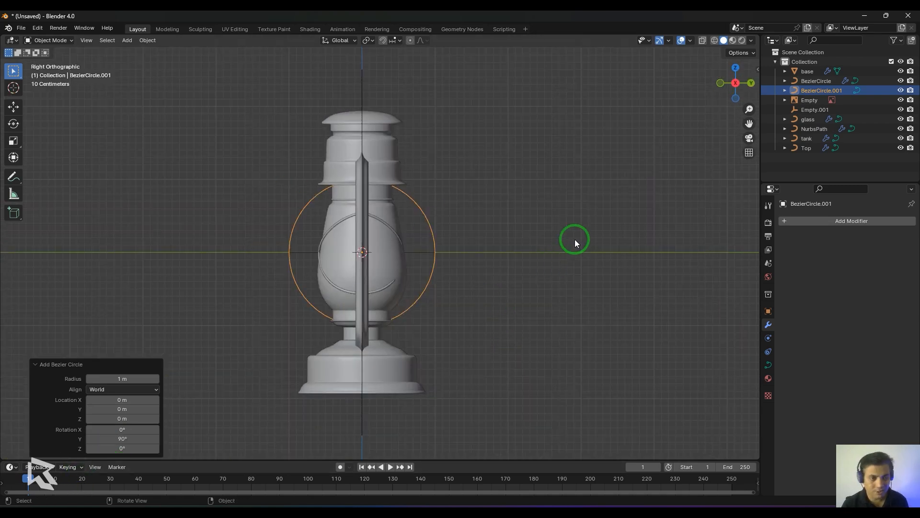
Move the new circle up 2.7696 m along Z above the cap and scale it to 0.242.
{"action": "middle_click_drag", "start_coordinate": [574, 240], "coordinate": [581, 332], "text": "shift"}
{"action": "key", "text": "g"}
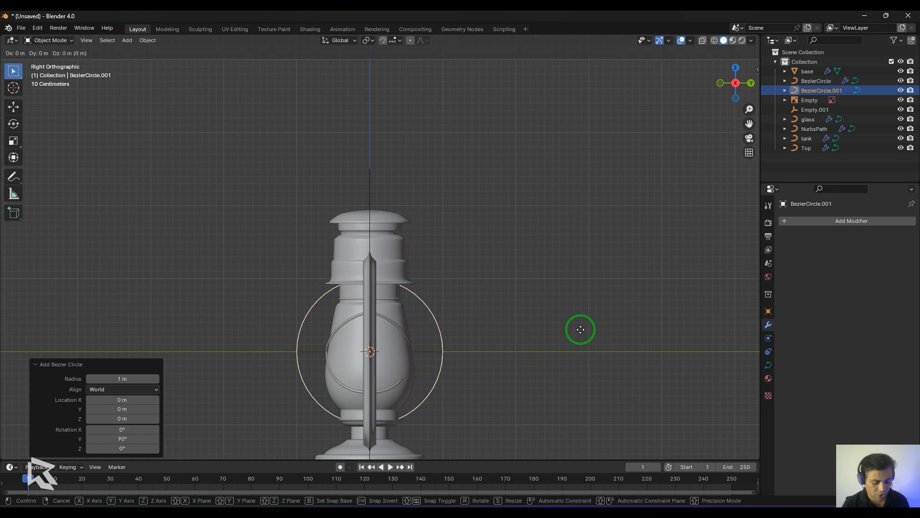
{"action": "key", "text": "z"}
{"action": "left_click", "coordinate": [594, 130]}
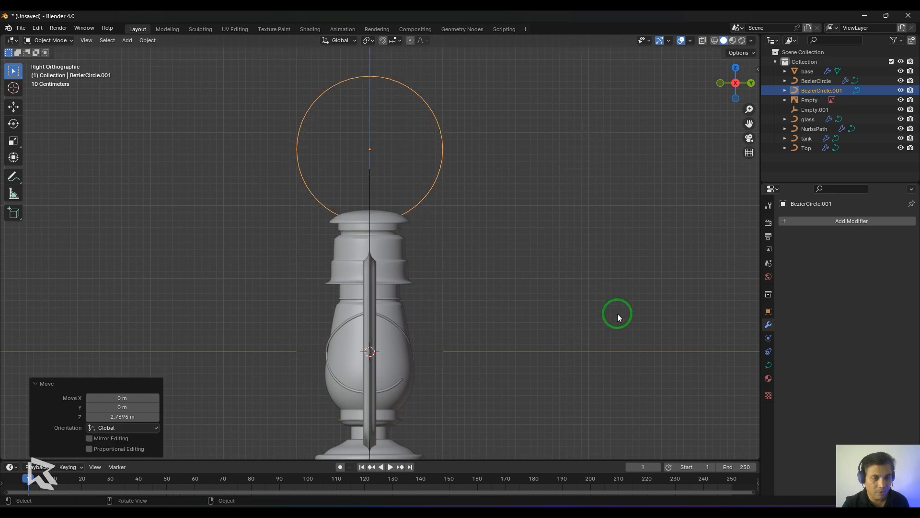
{"action": "key", "text": "s"}
{"action": "left_click", "coordinate": [436, 189]}
Lower the small circle by about 0.694 m along Z onto the cap and scale it down further.
{"action": "scroll", "coordinate": [526, 236], "scroll_direction": "up", "scroll_amount": 5}
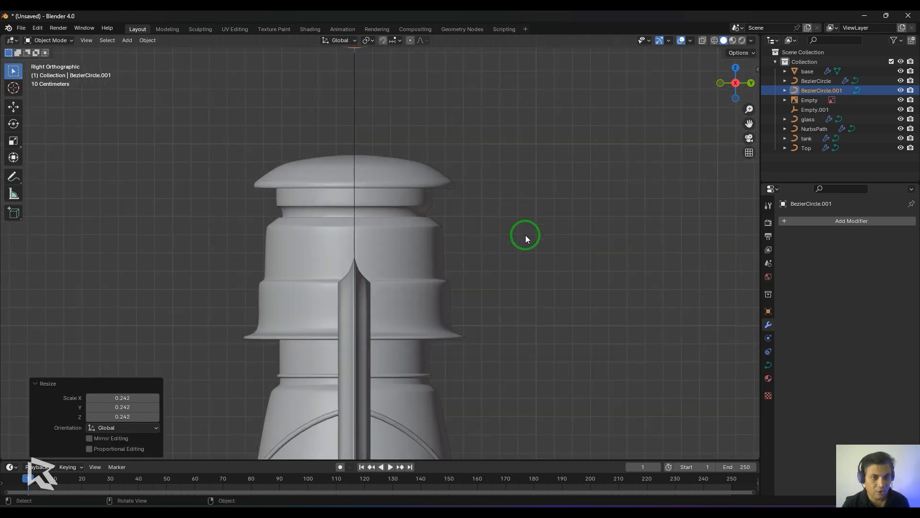
{"action": "middle_click_drag", "start_coordinate": [590, 143], "coordinate": [583, 353], "text": "shift"}
{"action": "key", "text": "g"}
{"action": "key", "text": "z"}
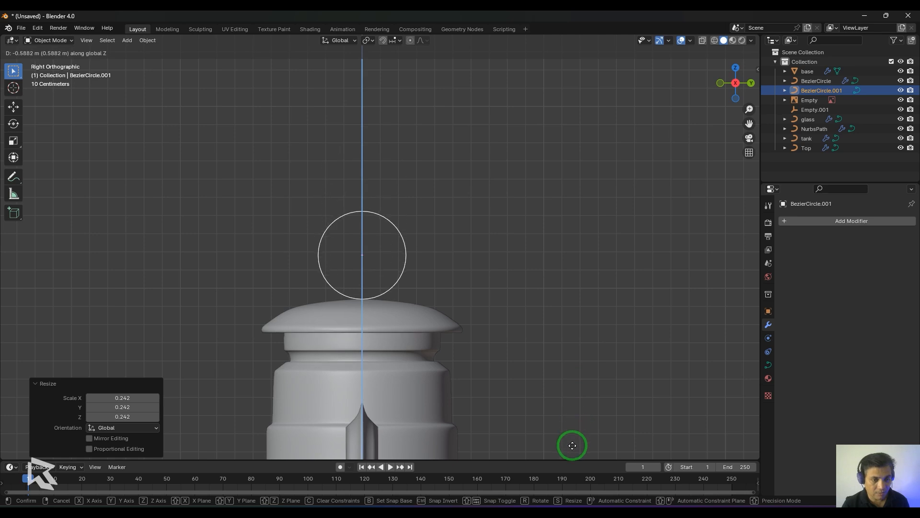
{"action": "left_click", "coordinate": [572, 41]}
{"action": "scroll", "coordinate": [503, 263], "scroll_direction": "up", "scroll_amount": 4}
{"action": "key", "text": "s"}
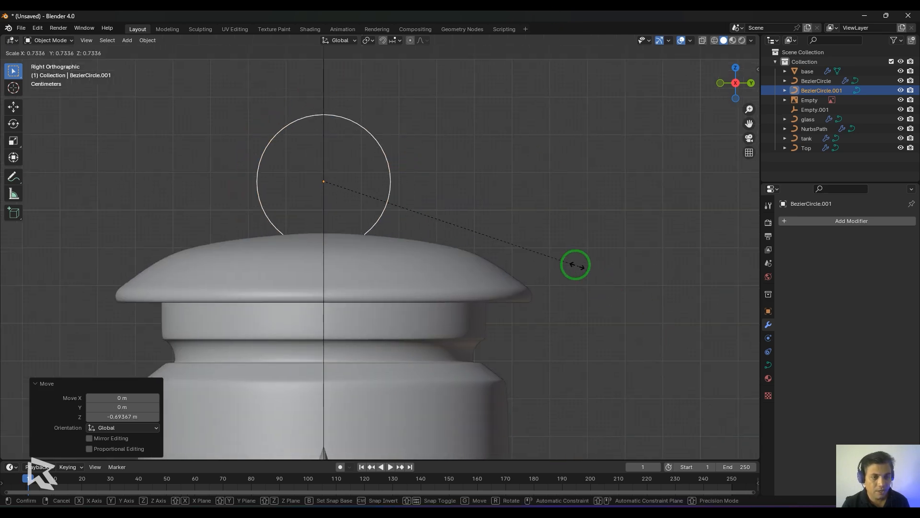
{"action": "left_click", "coordinate": [594, 232]}
Raise the circle's lowest control point by 0.1132 m along Z in Edit Mode to flatten its underside.
{"action": "key", "text": "Tab"}
{"action": "left_click", "coordinate": [323, 244]}
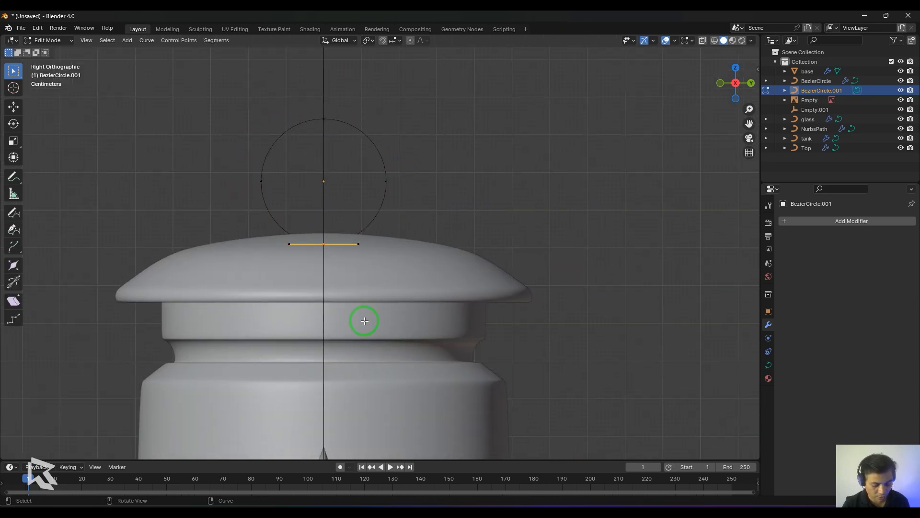
{"action": "key", "text": "g"}
{"action": "key", "text": "z"}
{"action": "left_click", "coordinate": [365, 275]}
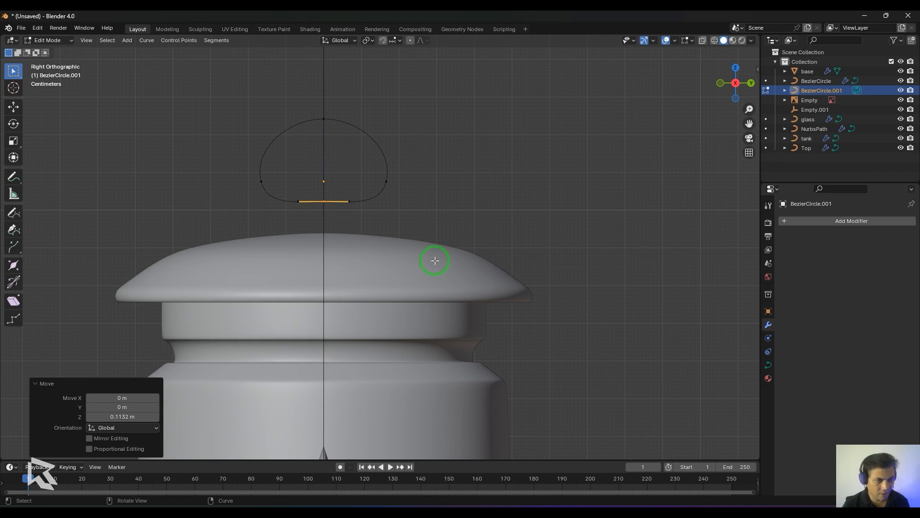
Back in Object Mode, lower the flattened loop about 0.07 m along Z to the top of the cap.
{"action": "key", "text": "Tab"}
{"action": "key", "text": "g"}
{"action": "key", "text": "z"}
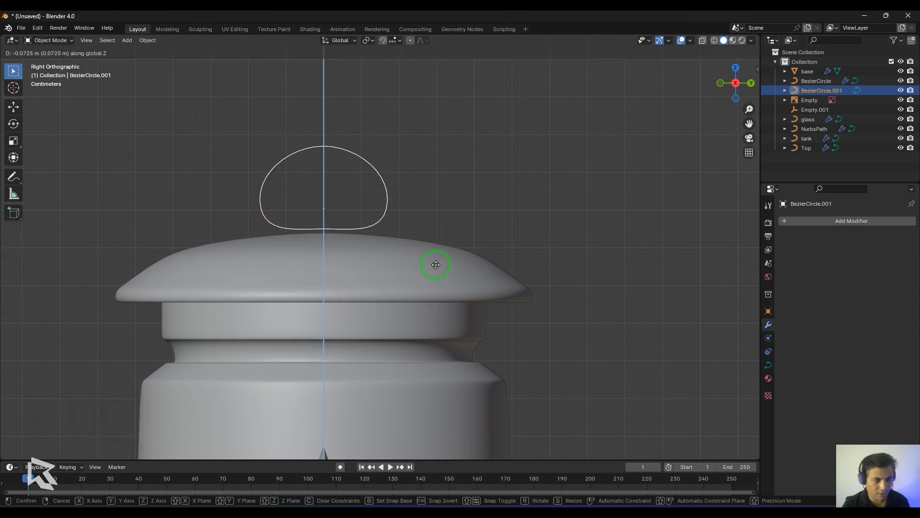
{"action": "left_click", "coordinate": [435, 265]}
{"action": "middle_click_drag", "start_coordinate": [482, 202], "coordinate": [465, 180]}
Reselect the loop on the cap and give it a round bevel with a depth of 0.06 m.
{"action": "left_click", "coordinate": [465, 180]}
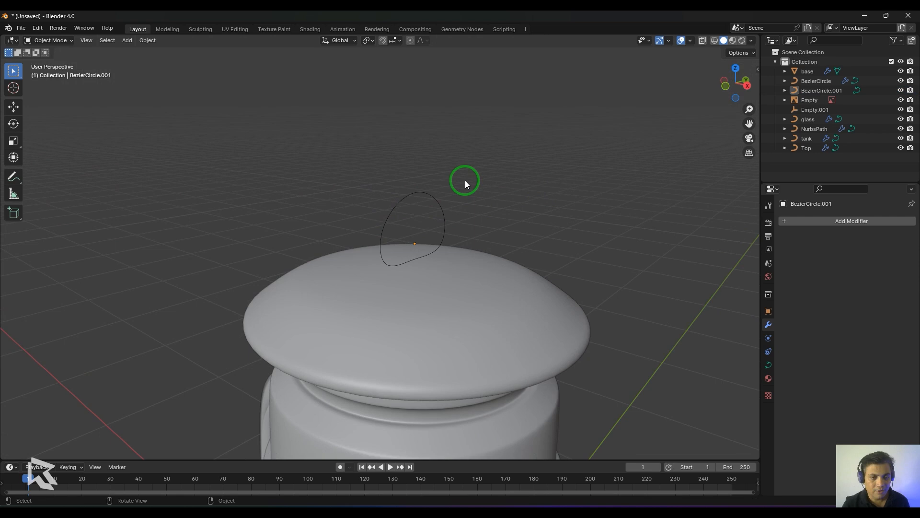
{"action": "left_click", "coordinate": [450, 208]}
{"action": "left_click", "coordinate": [768, 364]}
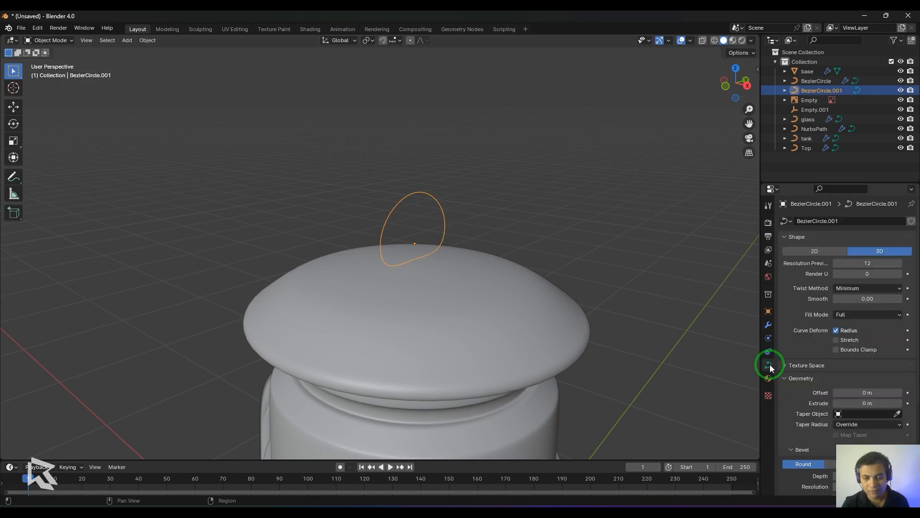
{"action": "scroll", "coordinate": [831, 425], "scroll_direction": "down", "scroll_amount": 5}
{"action": "left_click_drag", "start_coordinate": [867, 399], "coordinate": [655, 306]}
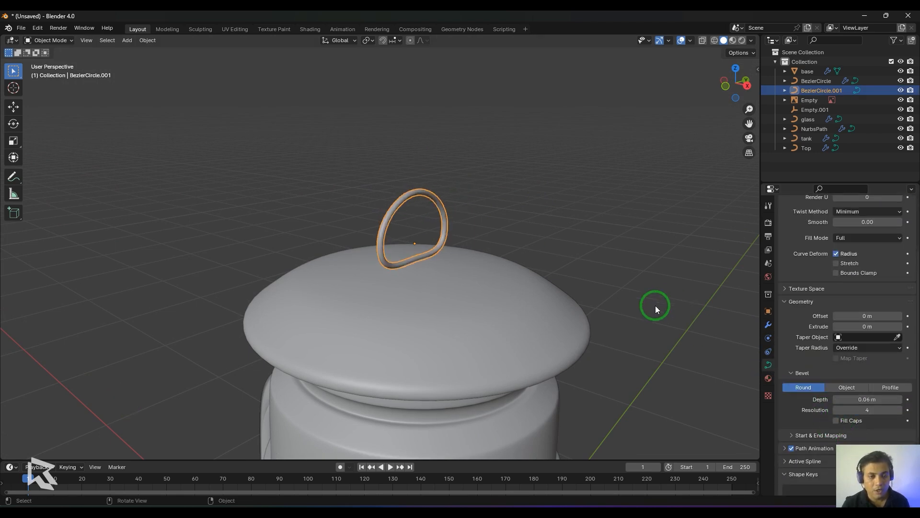
In Edit Mode, raise the top control point of the ring on the cap by about 0.0456 m along Z.
{"action": "left_click", "coordinate": [654, 306]}
{"action": "scroll", "coordinate": [592, 355], "scroll_direction": "down", "scroll_amount": 5}
{"action": "middle_click_drag", "start_coordinate": [593, 355], "coordinate": [528, 279]}
{"action": "key", "text": "KP_1"}
{"action": "scroll", "coordinate": [588, 301], "scroll_direction": "up", "scroll_amount": 1}
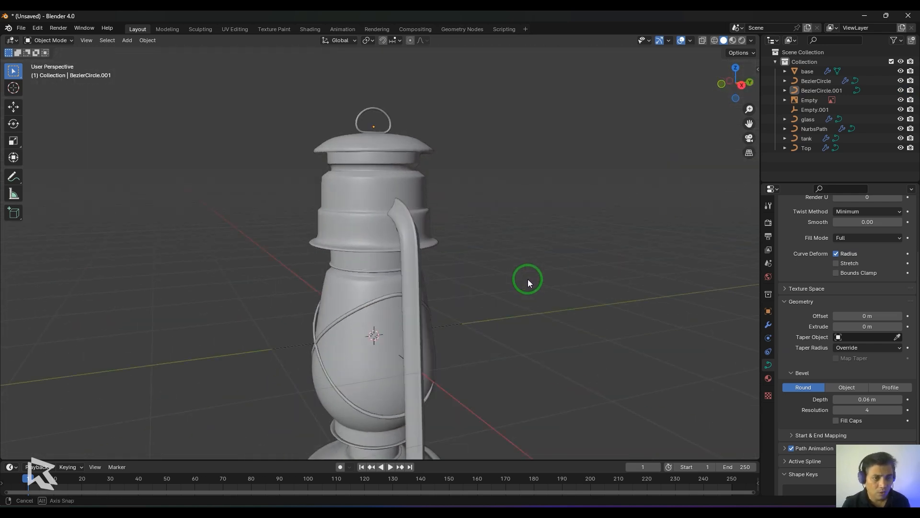
{"action": "left_click", "coordinate": [373, 117]}
{"action": "key", "text": "KP_1"}
{"action": "key", "text": "KP_3"}
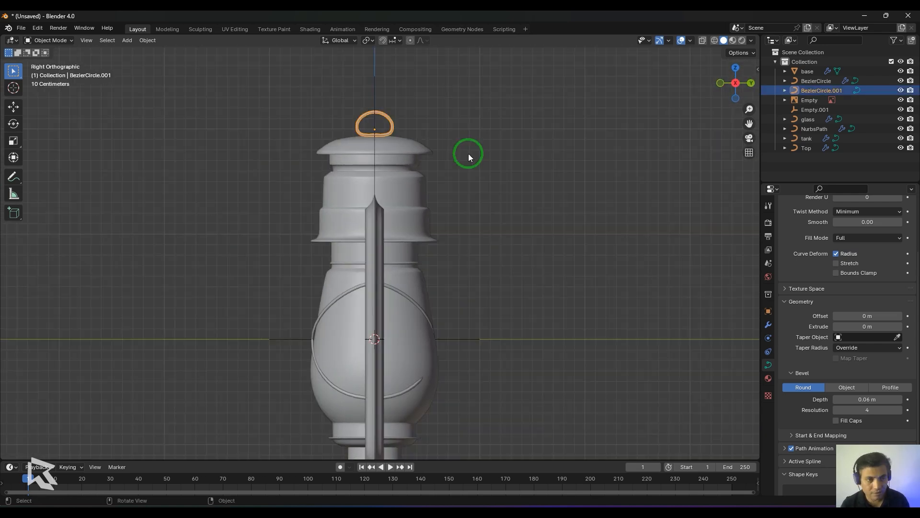
{"action": "scroll", "coordinate": [504, 134], "scroll_direction": "up", "scroll_amount": 5}
{"action": "key", "text": "KP_Decimal"}
{"action": "key", "text": "Tab"}
{"action": "left_click", "coordinate": [343, 167]}
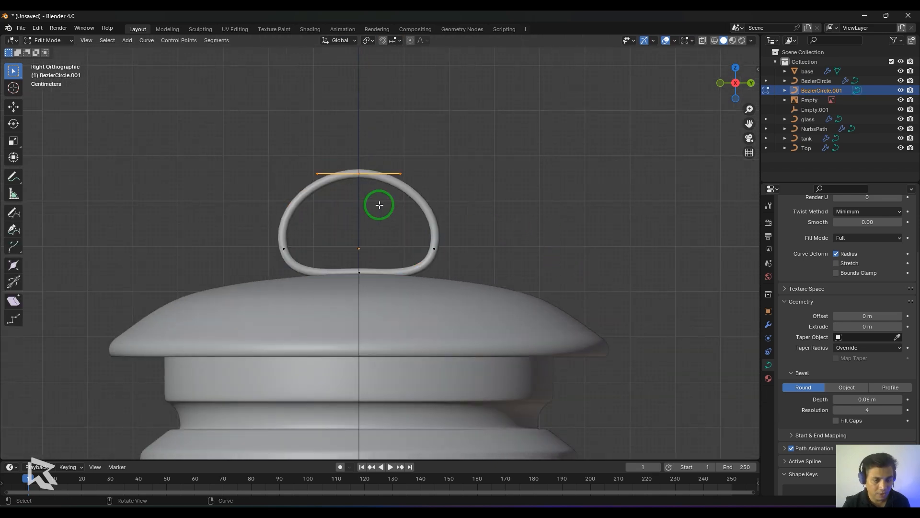
{"action": "key", "text": "g"}
{"action": "key", "text": "z"}
{"action": "left_click", "coordinate": [376, 185]}
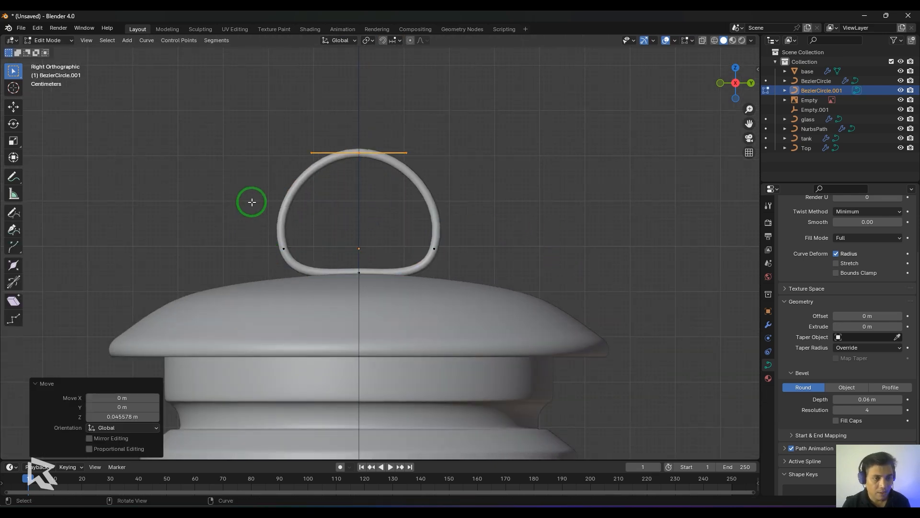
Try subdividing the ring segment between the top and left control points and moving the new point inward and down.
{"action": "left_click_drag", "start_coordinate": [227, 126], "coordinate": [368, 253]}
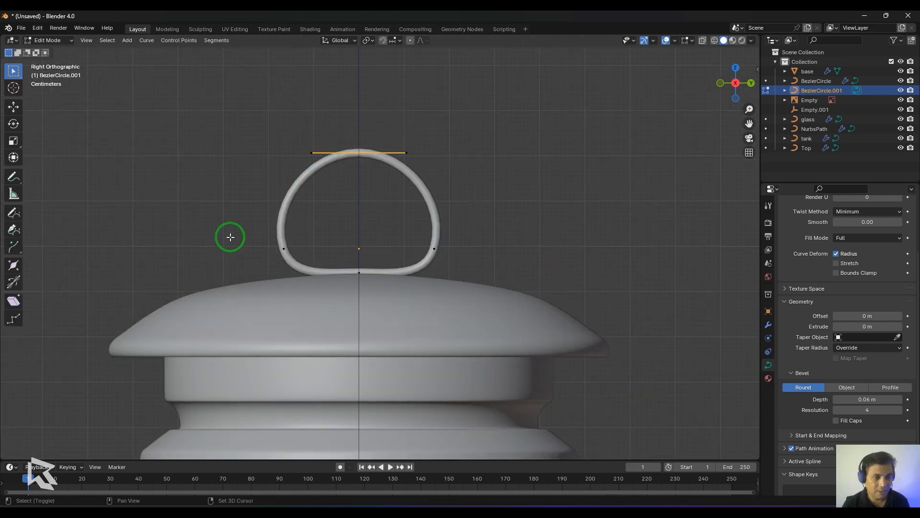
{"action": "left_click_drag", "start_coordinate": [230, 237], "coordinate": [309, 267], "text": "shift"}
{"action": "left_click", "coordinate": [217, 41]}
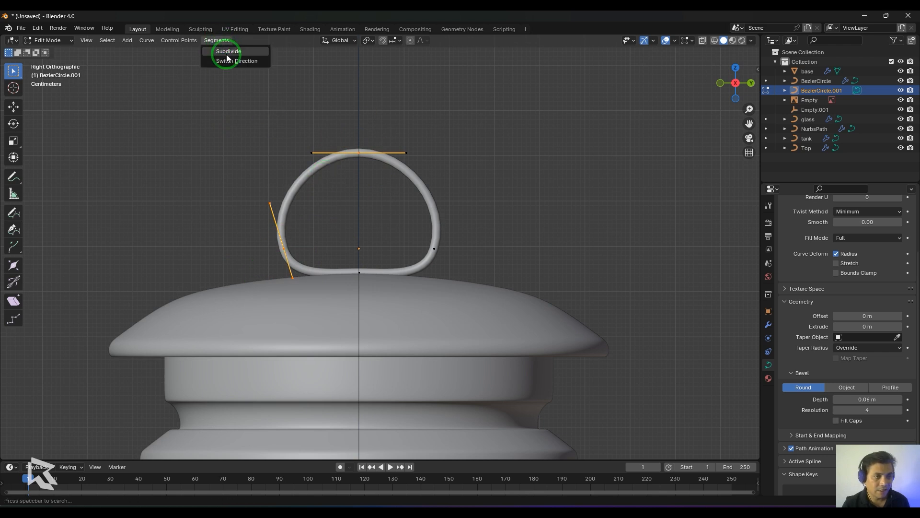
{"action": "left_click", "coordinate": [223, 51]}
{"action": "left_click", "coordinate": [303, 197]}
{"action": "left_click_drag", "start_coordinate": [303, 197], "coordinate": [309, 238]}
Scale up the handles of the ring's top control point to broaden its upper curve.
{"action": "left_click_drag", "start_coordinate": [329, 148], "coordinate": [388, 191]}
{"action": "key", "text": "s"}
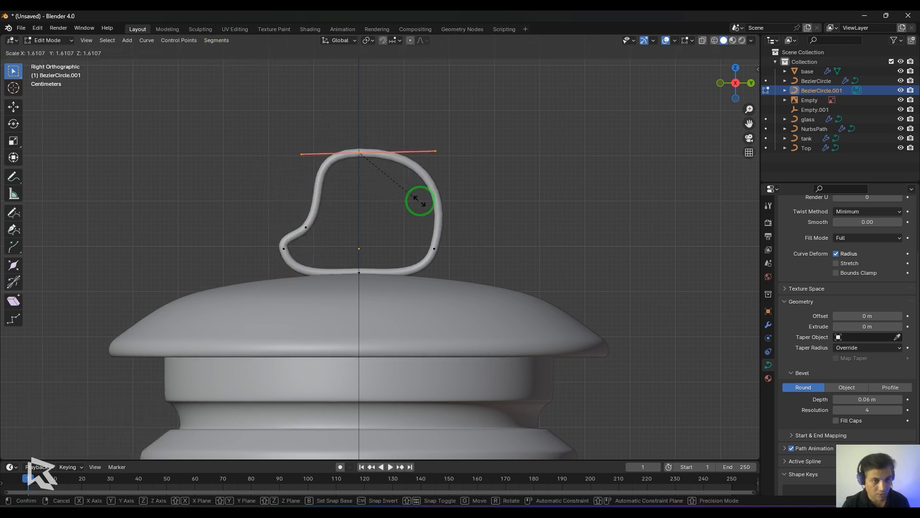
{"action": "left_click", "coordinate": [427, 205]}
Scale down the handles at the ring's lower-left corner and shift that corner's control point toward the cap.
{"action": "left_click", "coordinate": [305, 227]}
{"action": "key", "text": "s"}
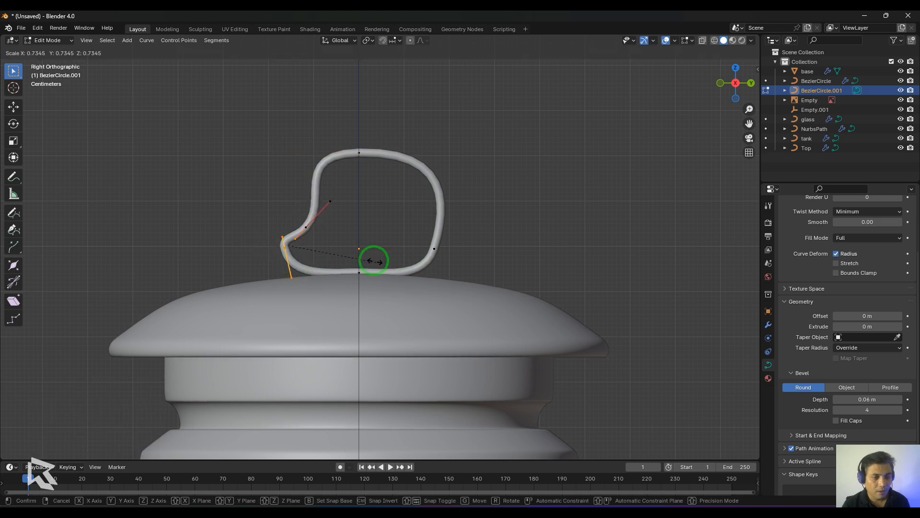
{"action": "left_click", "coordinate": [294, 212]}
{"action": "key", "text": "s"}
{"action": "left_click", "coordinate": [327, 267]}
{"action": "left_click", "coordinate": [308, 228]}
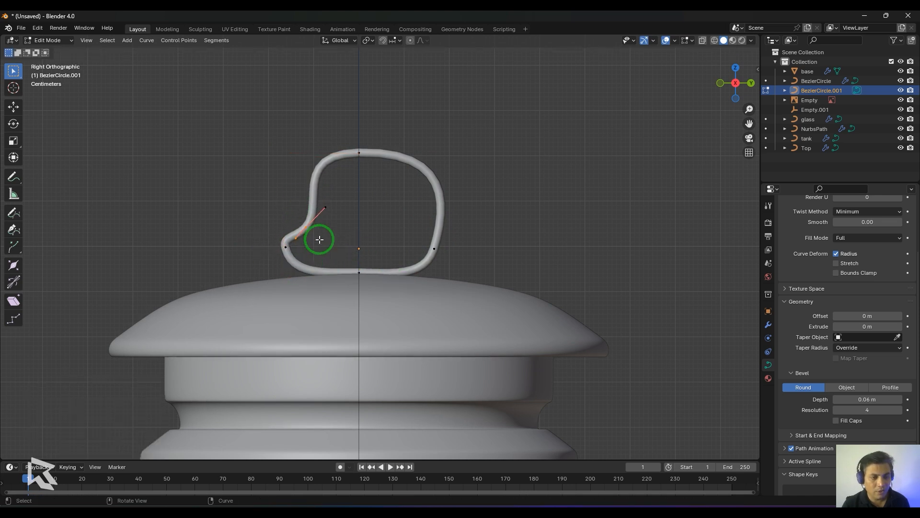
{"action": "key", "text": "g"}
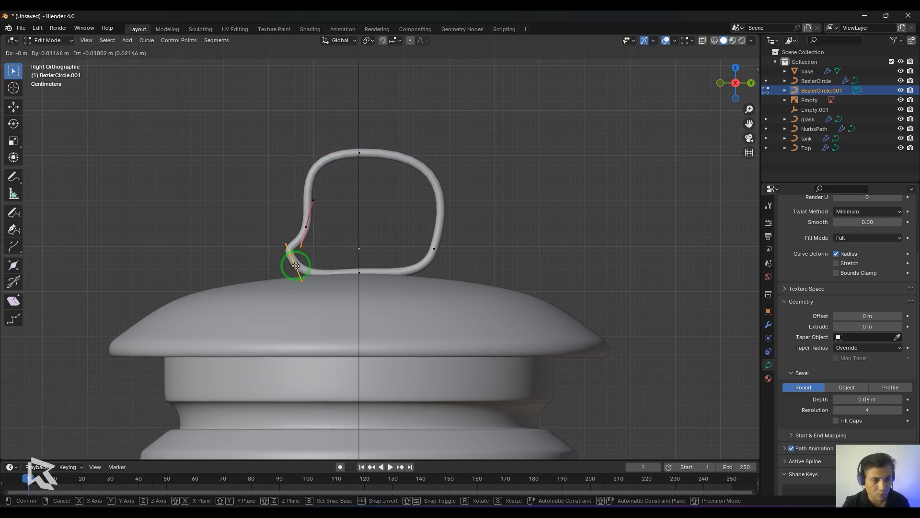
{"action": "left_click", "coordinate": [322, 265]}
Try the Vector and Automatic handle types on the ring's lower-left corner.
{"action": "left_click", "coordinate": [317, 238]}
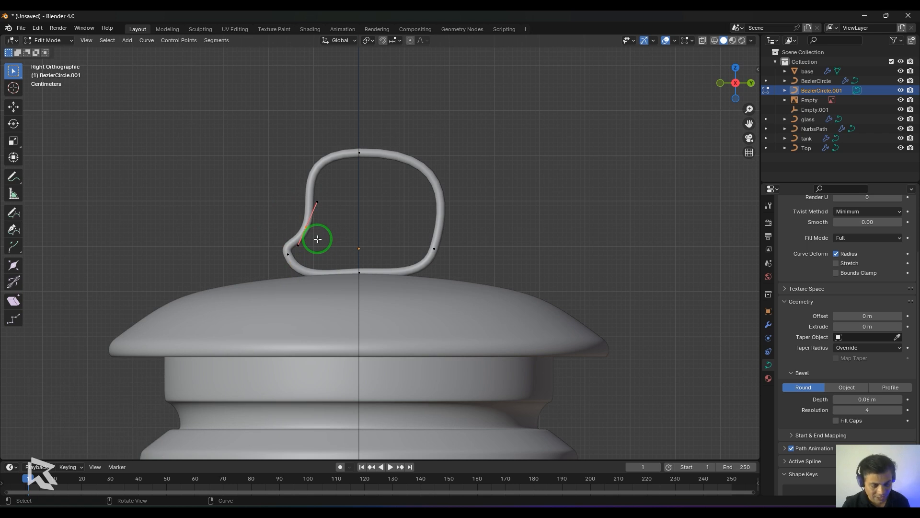
{"action": "key", "text": "v"}
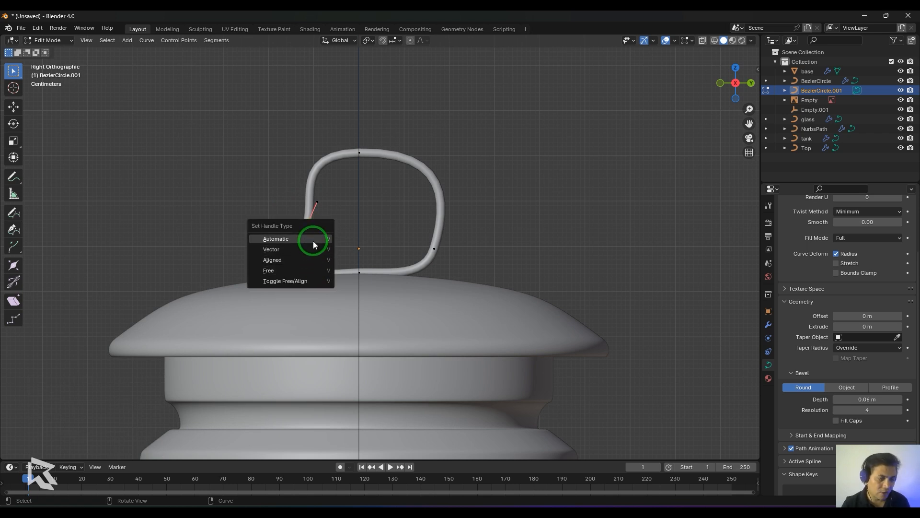
{"action": "left_click", "coordinate": [313, 250]}
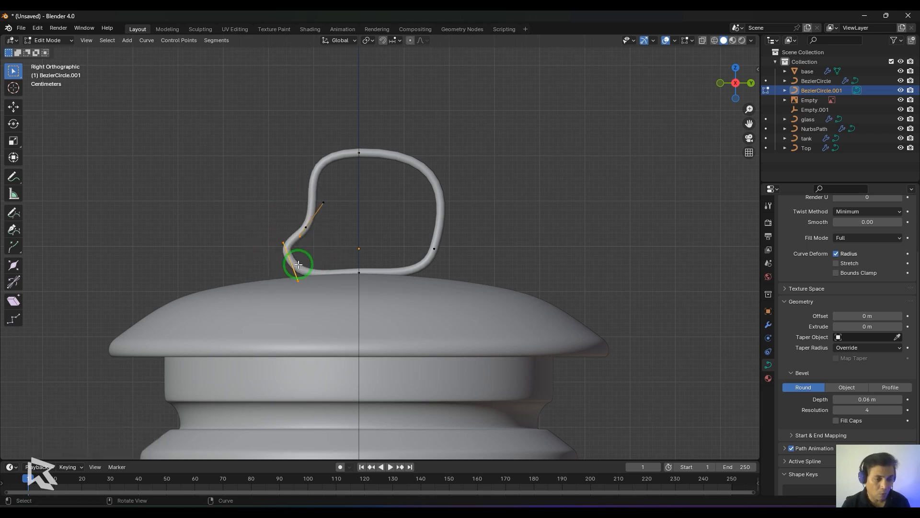
{"action": "key", "text": "v"}
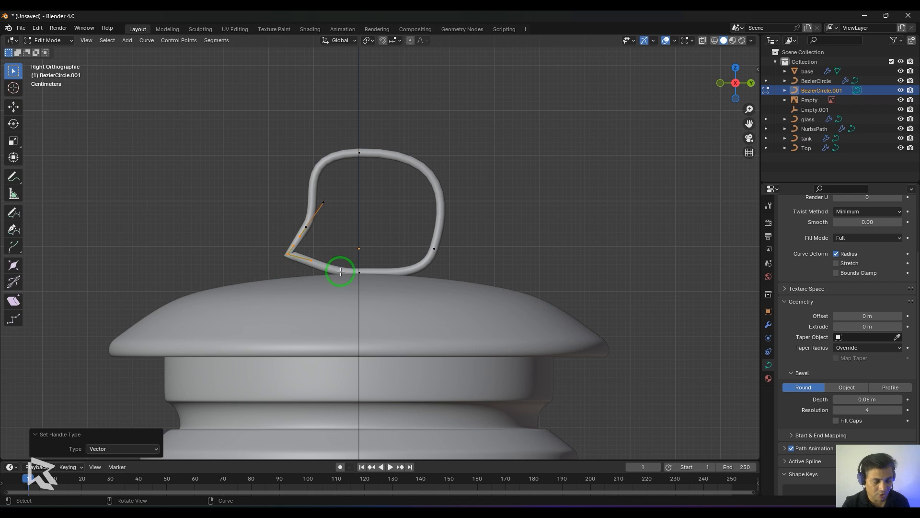
{"action": "key", "text": "v"}
{"action": "left_click", "coordinate": [335, 257]}
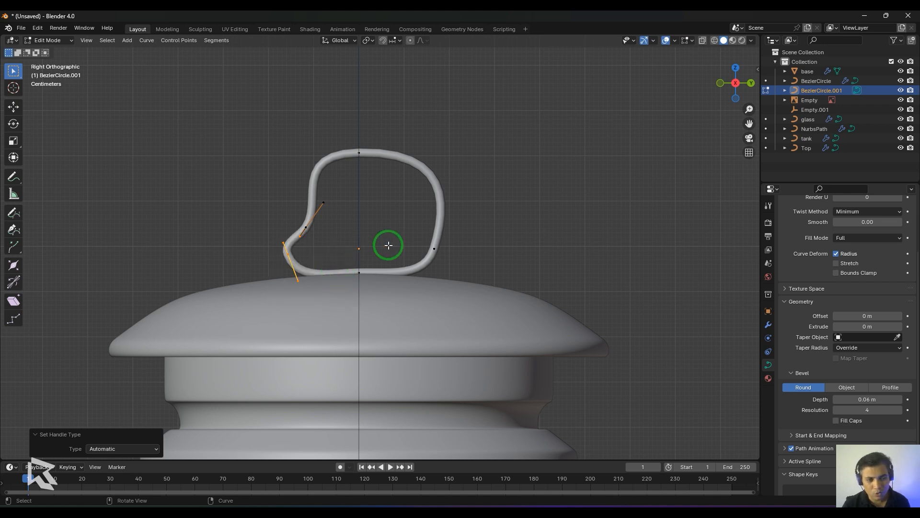
Undo the handle, scaling, move and subdivision edits on the ring back to its smooth rounded shape.
{"action": "key", "text": "ctrl+z"}
{"action": "key", "text": "ctrl+z"}
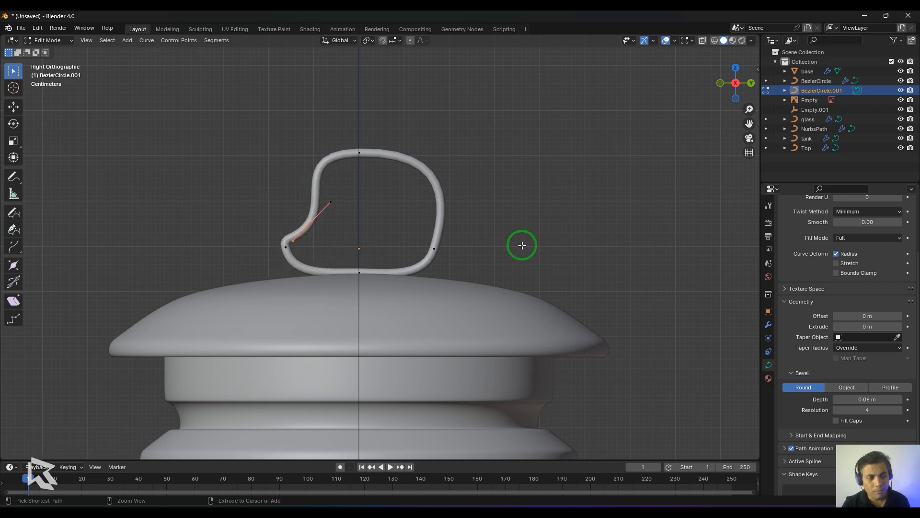
{"action": "key", "text": "ctrl+z"}
{"action": "key", "text": "ctrl+z"}
{"action": "key", "text": "ctrl+z"}
{"action": "key", "text": "ctrl+z"}
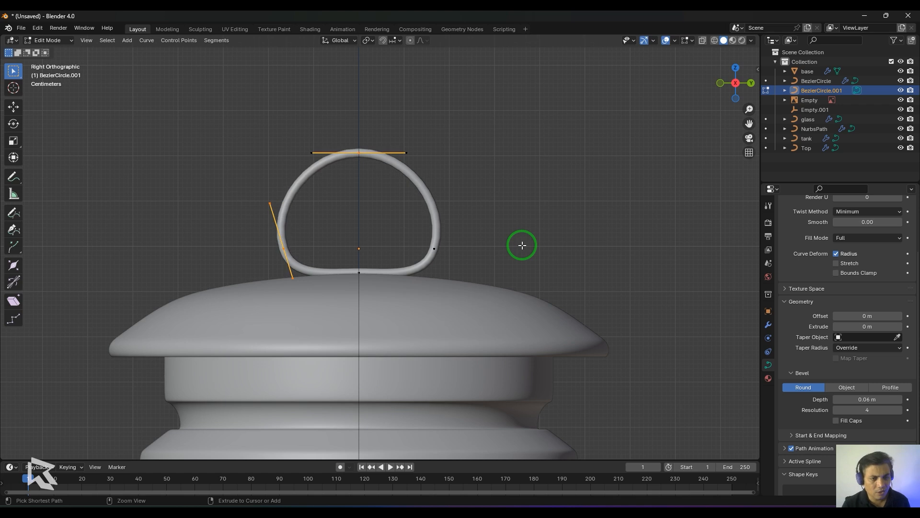
Return to Object Mode and compare the lantern with the reference image in front view, particularly around its base.
{"action": "key", "text": "Tab"}
{"action": "scroll", "coordinate": [531, 229], "scroll_direction": "down", "scroll_amount": 6}
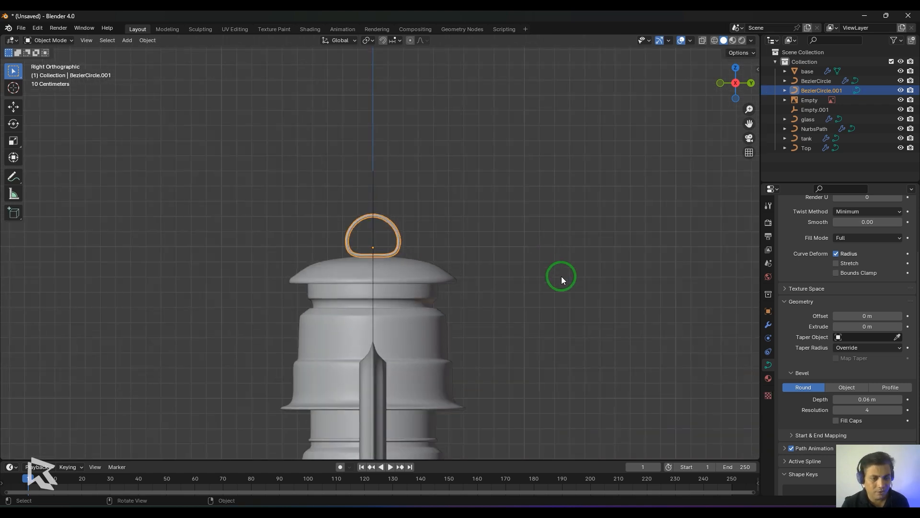
{"action": "middle_click_drag", "start_coordinate": [561, 276], "coordinate": [496, 283]}
{"action": "left_click", "coordinate": [578, 276]}
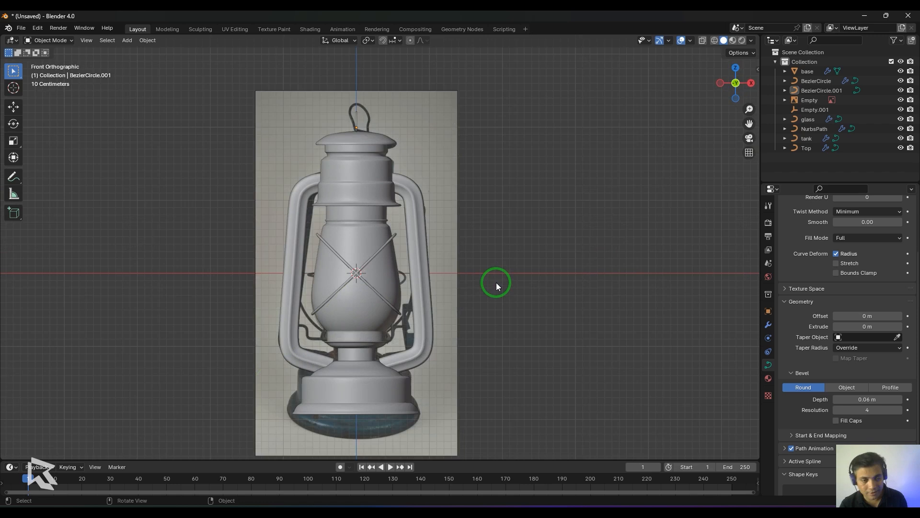
{"action": "middle_click_drag", "start_coordinate": [549, 349], "coordinate": [555, 251], "text": "shift"}
{"action": "scroll", "coordinate": [551, 254], "scroll_direction": "up", "scroll_amount": 3}
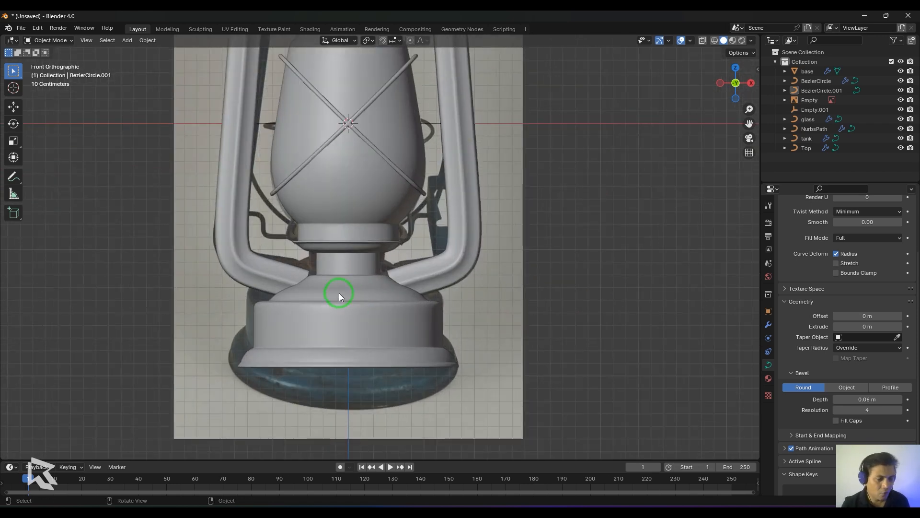
{"action": "left_click", "coordinate": [521, 310]}
{"action": "scroll", "coordinate": [522, 309], "scroll_direction": "down", "scroll_amount": 8}
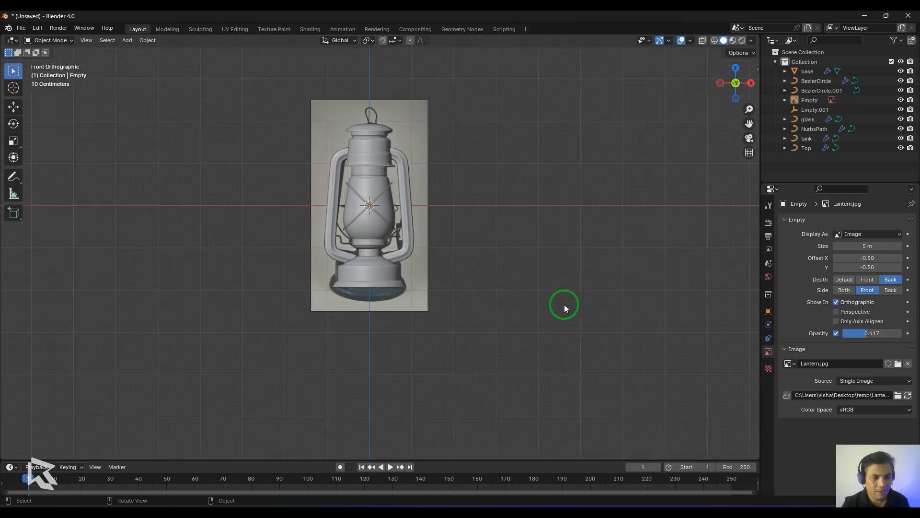
{"action": "scroll", "coordinate": [564, 304], "scroll_direction": "up", "scroll_amount": 7}
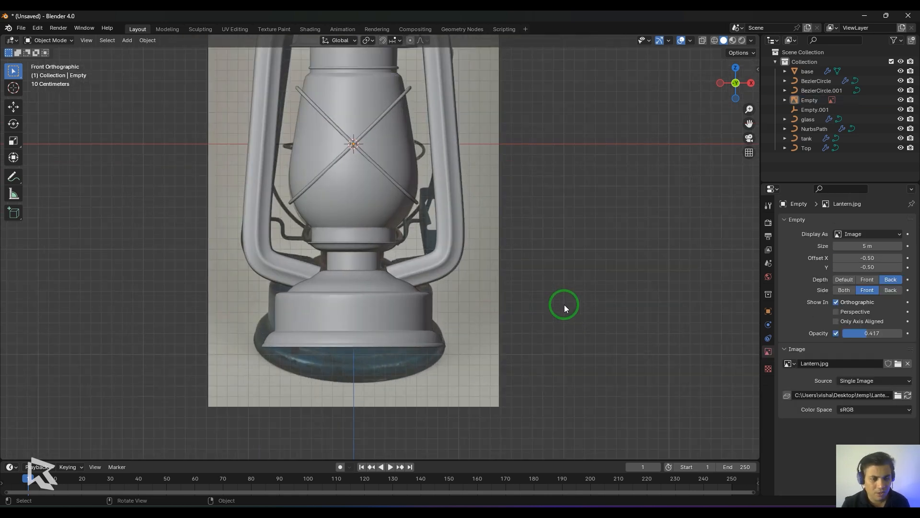
{"action": "scroll", "coordinate": [527, 321], "scroll_direction": "down", "scroll_amount": 3}
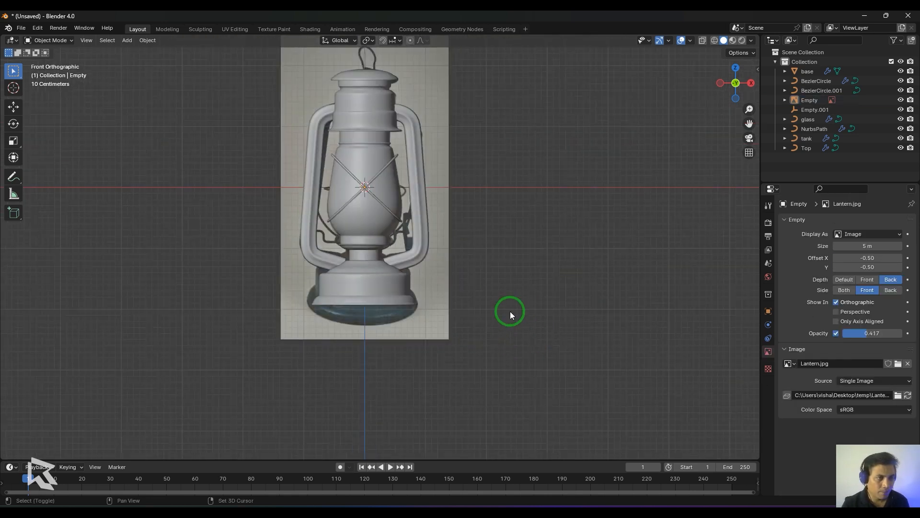
Add a Path curve at the origin and rotate it 90° about Y so it stands vertically.
{"action": "scroll", "coordinate": [513, 261], "scroll_direction": "up", "scroll_amount": 3}
{"action": "key", "text": "shift+a"}
{"action": "mouse_move", "coordinate": [513, 257]}
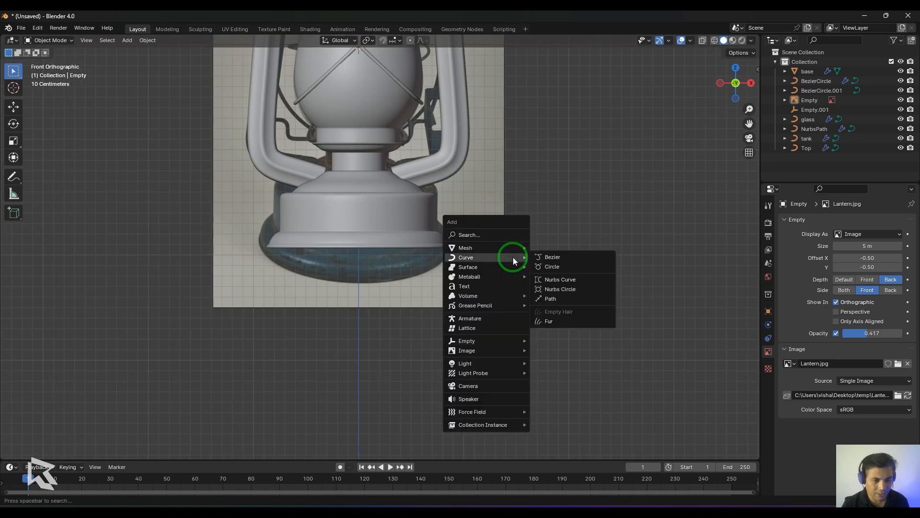
{"action": "left_click", "coordinate": [568, 296]}
{"action": "scroll", "coordinate": [568, 296], "scroll_direction": "down", "scroll_amount": 3}
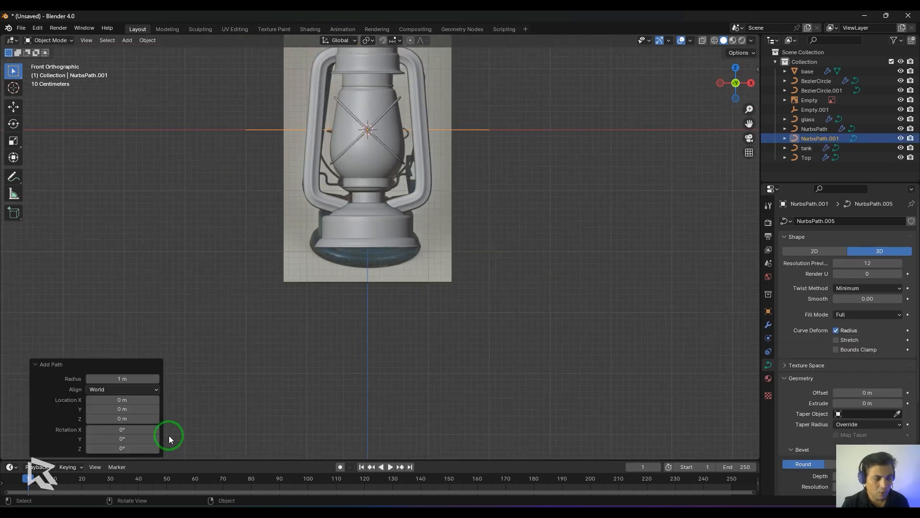
{"action": "left_click", "coordinate": [120, 439]}
{"action": "type", "text": "90"}
{"action": "key", "text": "Return"}
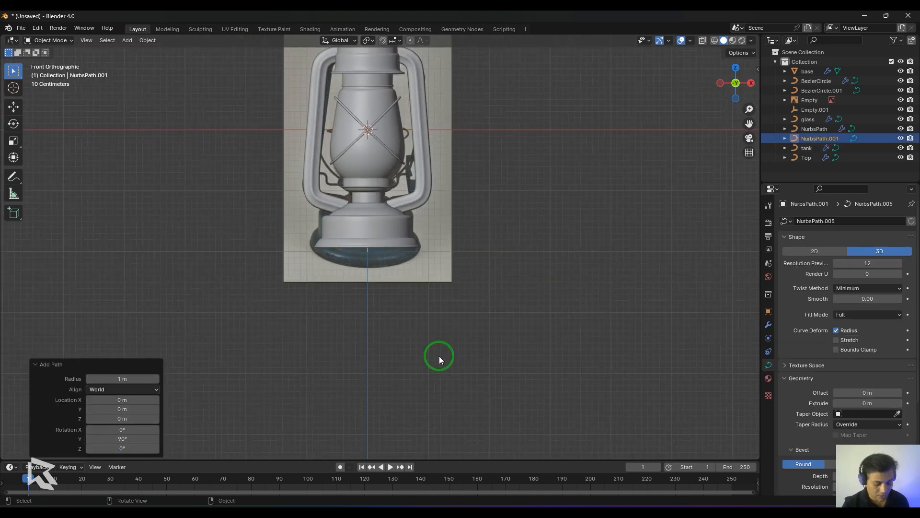
Lower the new path 4.5757 m along Z, clear of the lantern, and scale it down to 0.087.
{"action": "key", "text": "g"}
{"action": "key", "text": "z"}
{"action": "left_click", "coordinate": [443, 211]}
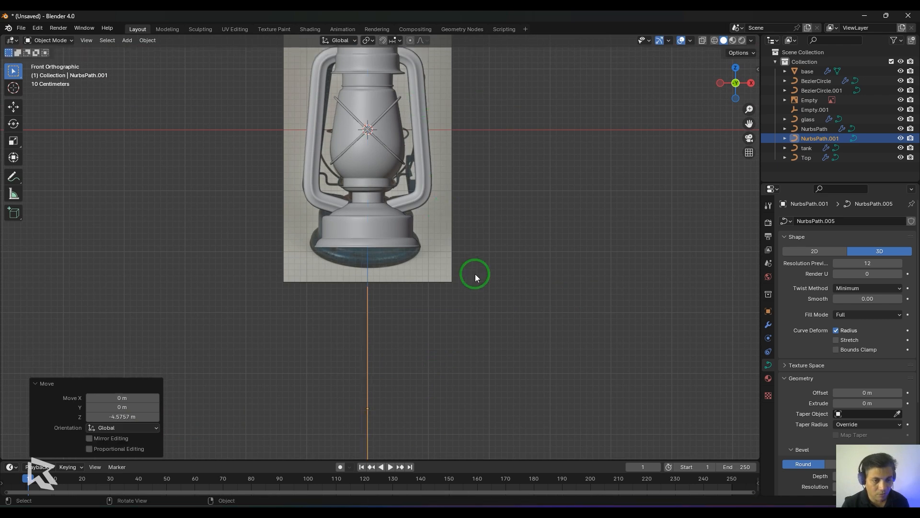
{"action": "middle_click_drag", "start_coordinate": [496, 315], "coordinate": [507, 130], "text": "shift"}
{"action": "scroll", "coordinate": [537, 226], "scroll_direction": "up", "scroll_amount": 2}
{"action": "key", "text": "s"}
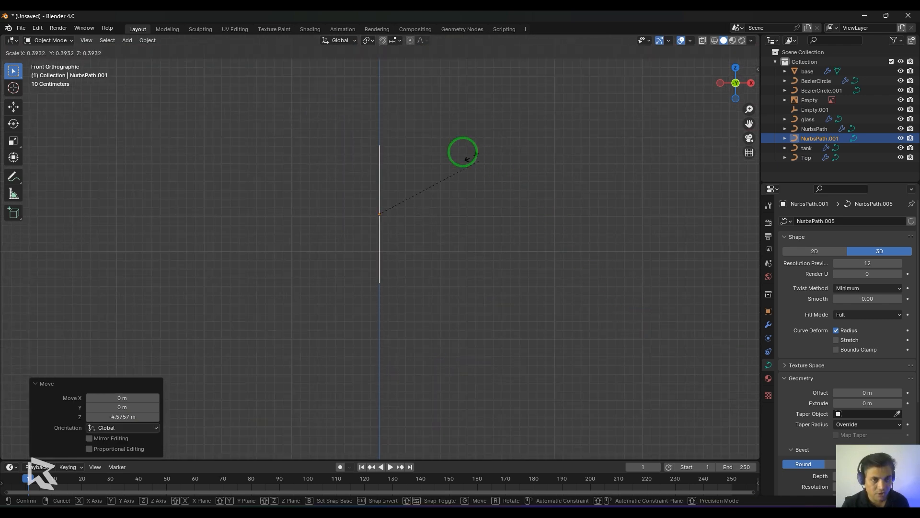
{"action": "left_click", "coordinate": [397, 198]}
{"action": "scroll", "coordinate": [455, 221], "scroll_direction": "down", "scroll_amount": 4}
{"action": "scroll", "coordinate": [456, 218], "scroll_direction": "up", "scroll_amount": 13}
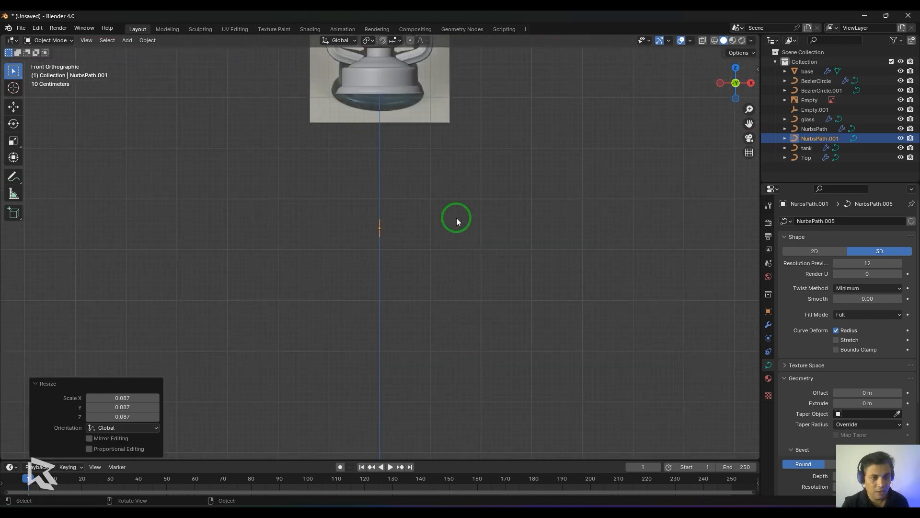
Enable snapping and move the small vertical path sideways along X, away from the central Z axis.
{"action": "middle_click_drag", "start_coordinate": [505, 135], "coordinate": [457, 300], "text": "shift"}
{"action": "scroll", "coordinate": [457, 301], "scroll_direction": "up", "scroll_amount": 3}
{"action": "left_click", "coordinate": [13, 106]}
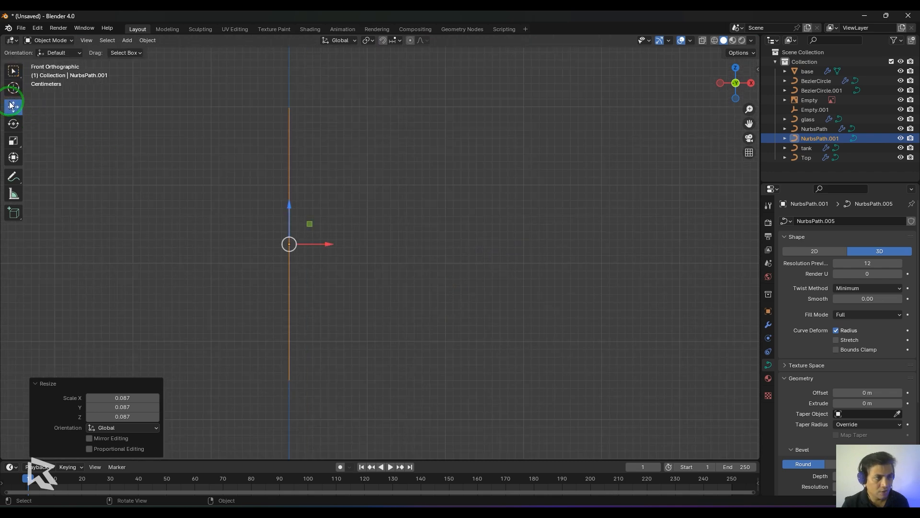
{"action": "left_click", "coordinate": [382, 40]}
{"action": "left_click_drag", "start_coordinate": [330, 244], "coordinate": [494, 247]}
In Edit Mode, shift the path's top point 0.01 m along X and lower it 0.0686 m, plus 0.0141 m more with snapping off.
{"action": "key", "text": "Tab"}
{"action": "left_click_drag", "start_coordinate": [414, 91], "coordinate": [463, 123]}
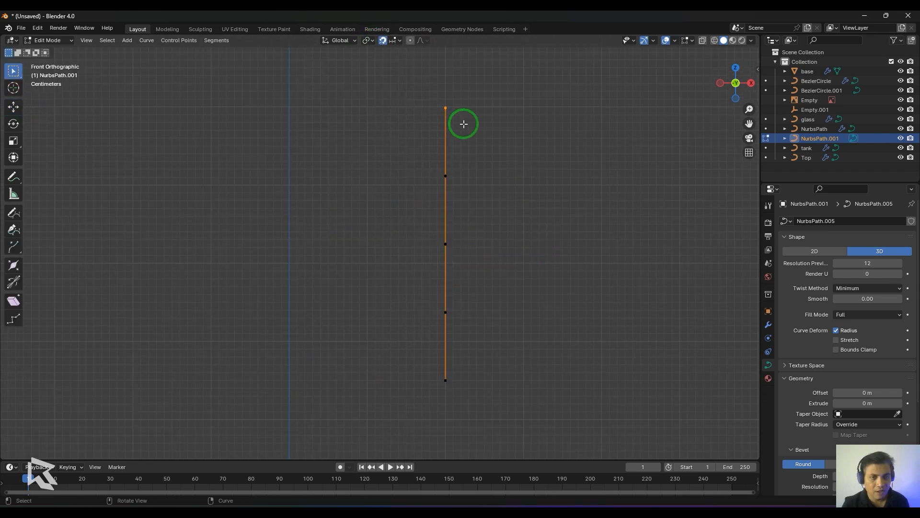
{"action": "key", "text": "g"}
{"action": "left_click", "coordinate": [496, 200]}
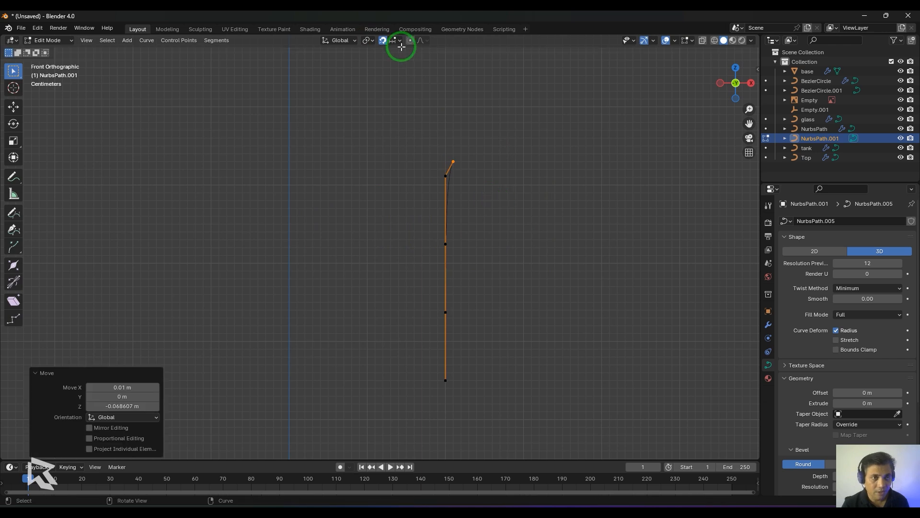
{"action": "left_click", "coordinate": [383, 40]}
{"action": "key", "text": "g"}
{"action": "left_click", "coordinate": [511, 200]}
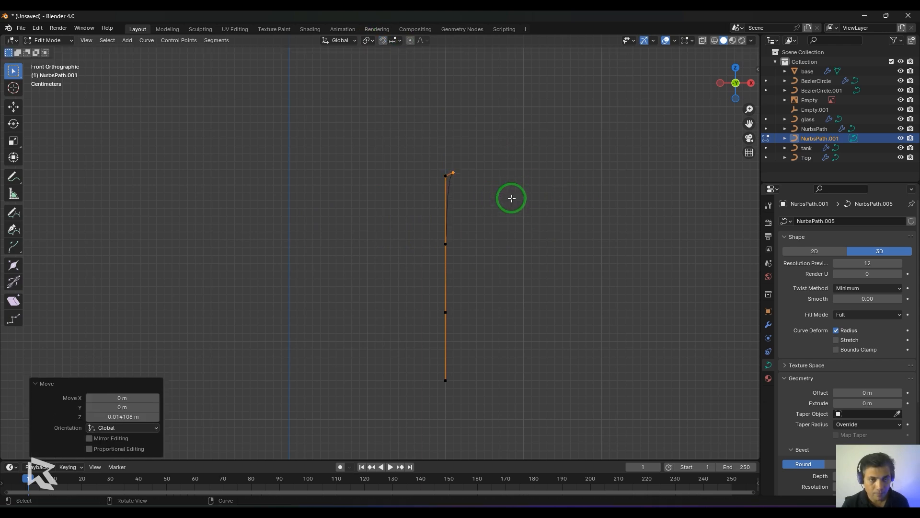
Subdivide the path segment between the second and third control points from the top and activate the Move tool.
{"action": "left_click_drag", "start_coordinate": [423, 158], "coordinate": [447, 248]}
{"action": "left_click", "coordinate": [216, 40]}
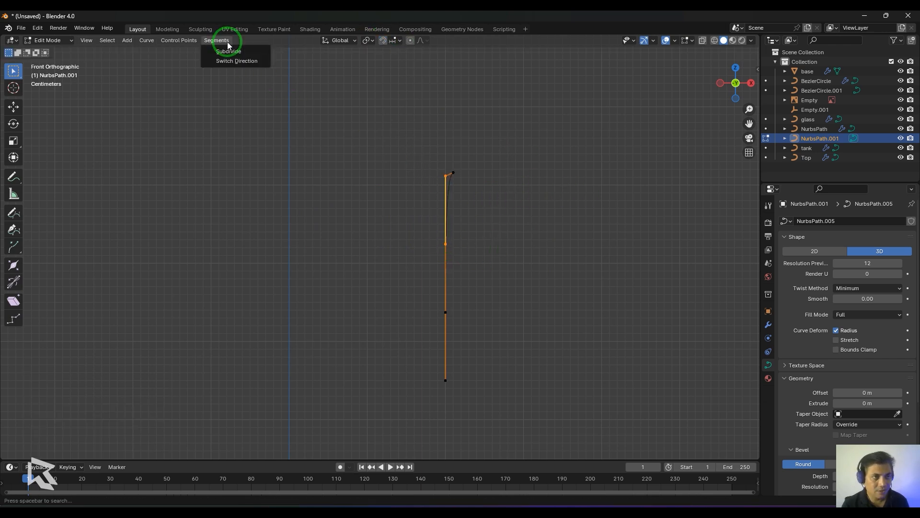
{"action": "left_click", "coordinate": [231, 52]}
{"action": "scroll", "coordinate": [499, 216], "scroll_direction": "up", "scroll_amount": 2}
{"action": "left_click", "coordinate": [14, 106]}
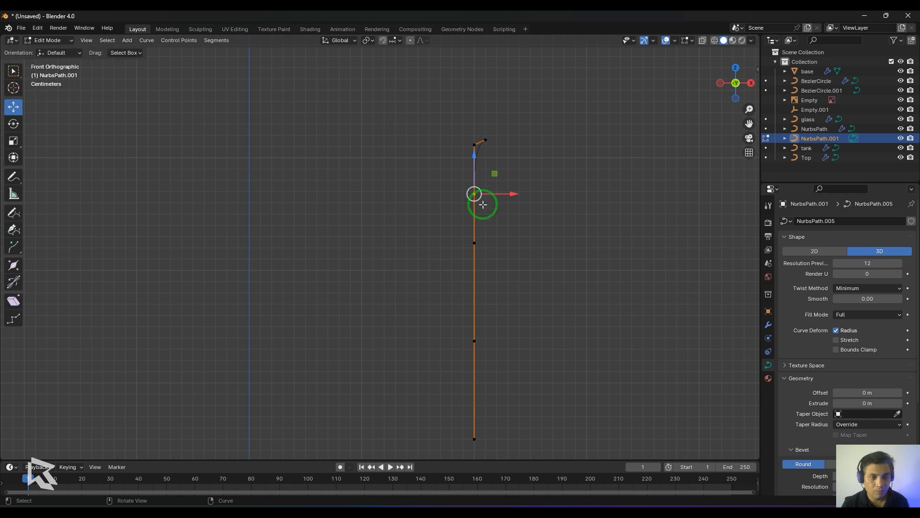
Raise the new middle control point close to the path's upper corner, and shift the end point about -0.003 m along X and Z.
{"action": "left_click_drag", "start_coordinate": [478, 199], "coordinate": [504, 122]}
{"action": "left_click", "coordinate": [487, 141]}
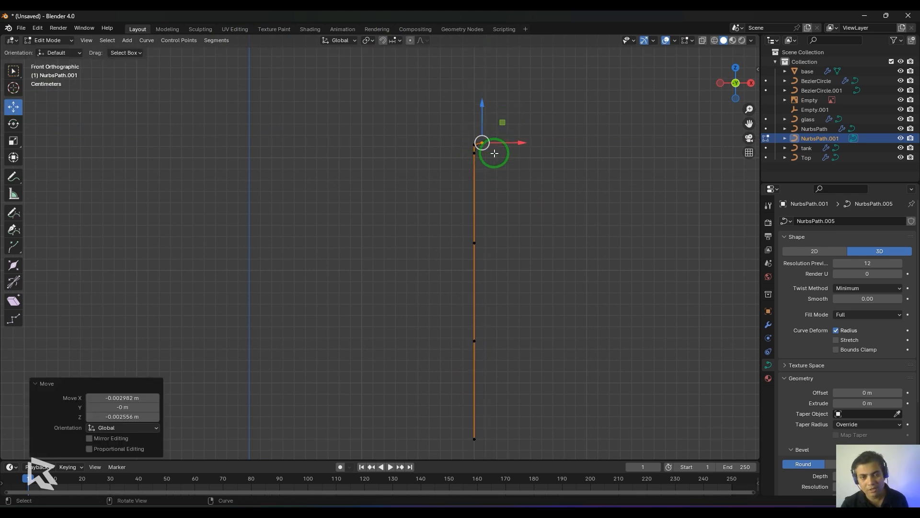
Extend the path's upper end outward along X with three extruded points, ending at about X 0.351 m, Z -4.49 m.
{"action": "left_click", "coordinate": [13, 71]}
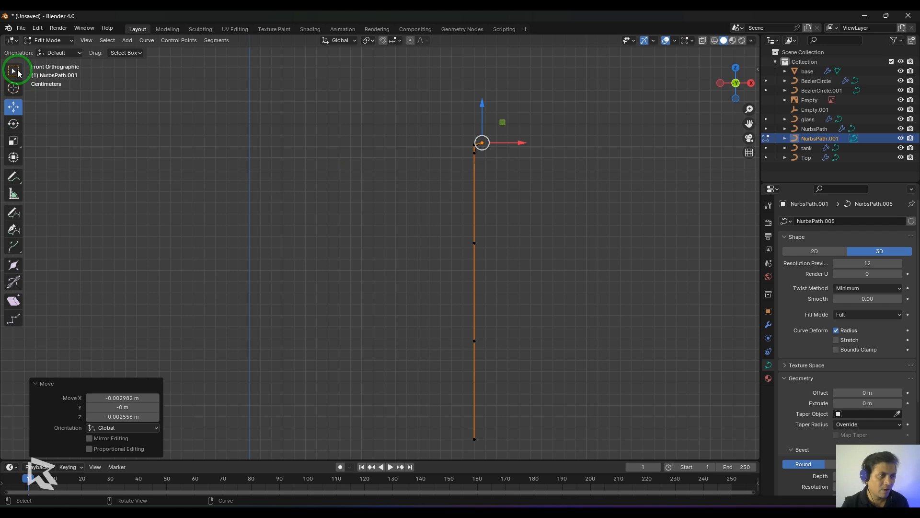
{"action": "middle_click_drag", "start_coordinate": [506, 148], "coordinate": [383, 214], "text": "shift"}
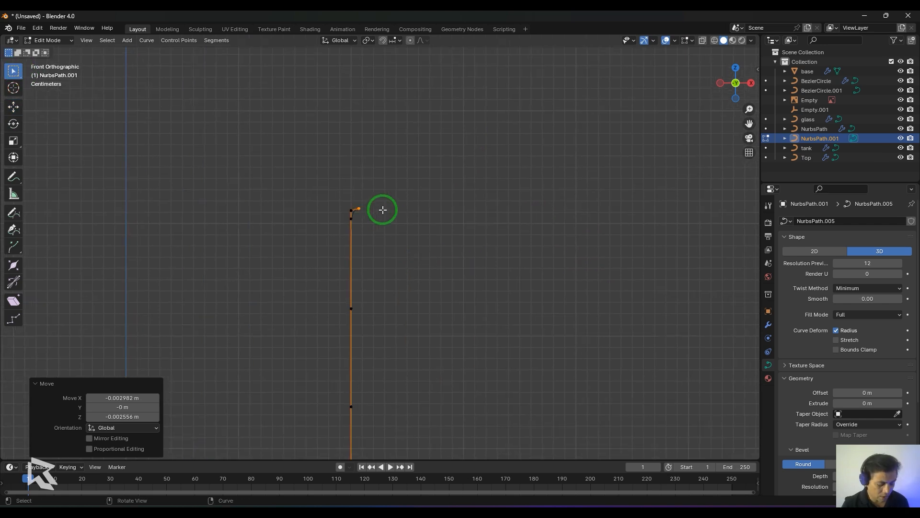
{"action": "right_click", "coordinate": [410, 208], "text": "ctrl"}
{"action": "right_click", "coordinate": [474, 214], "text": "ctrl"}
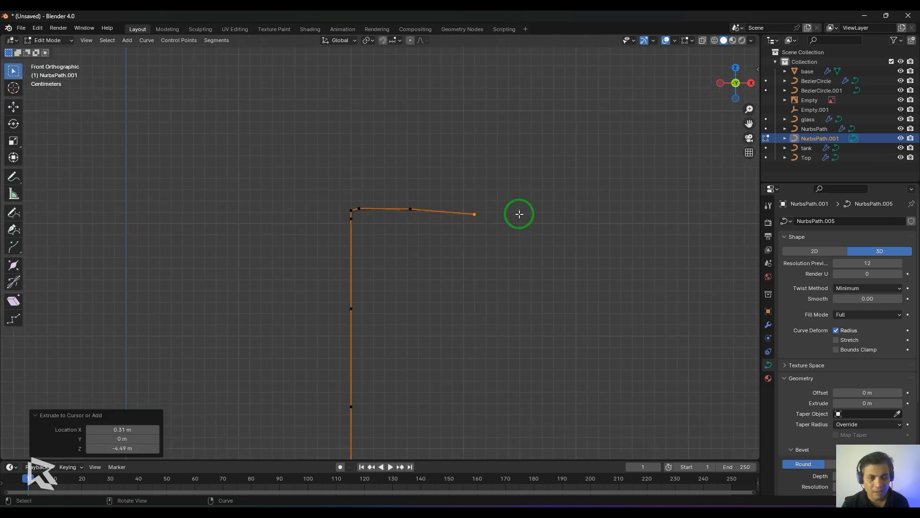
{"action": "right_click", "coordinate": [521, 214], "text": "ctrl"}
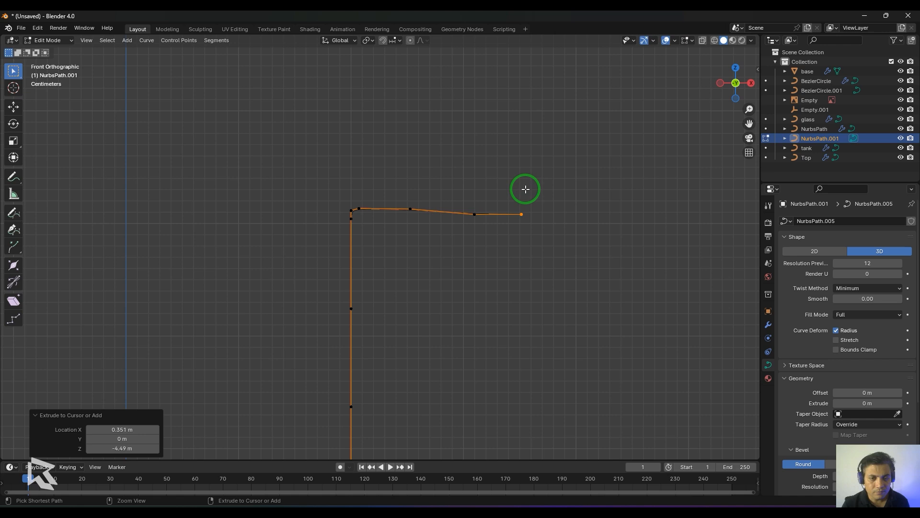
Extrude points up the rim's outer side to about Z -4.45 m and back across the top to near the central axis.
{"action": "right_click", "coordinate": [522, 175], "text": "ctrl"}
{"action": "key", "text": "ctrl+z"}
{"action": "right_click", "coordinate": [526, 215], "text": "ctrl"}
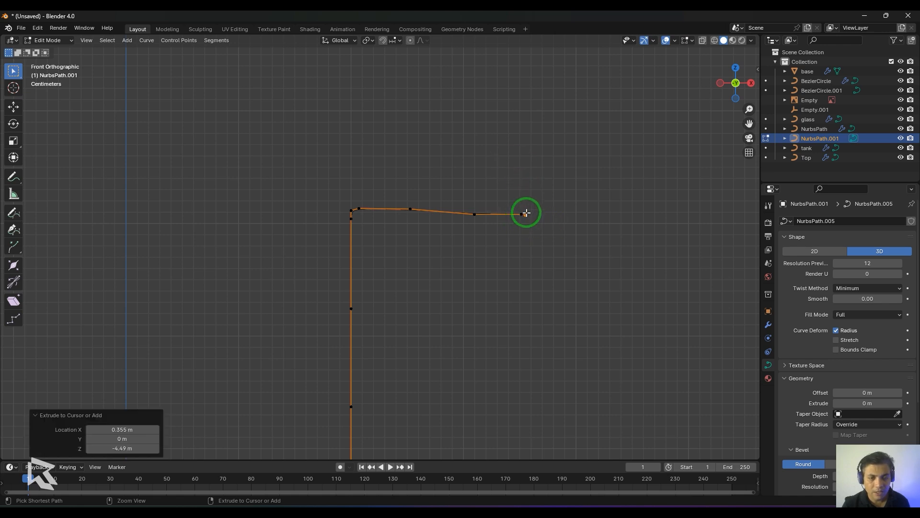
{"action": "right_click", "coordinate": [523, 160], "text": "ctrl"}
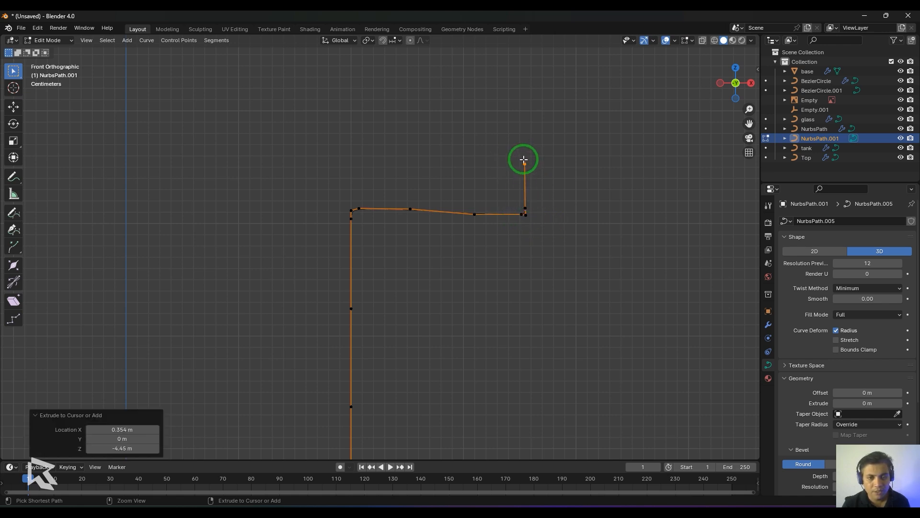
{"action": "right_click", "coordinate": [283, 156], "text": "ctrl"}
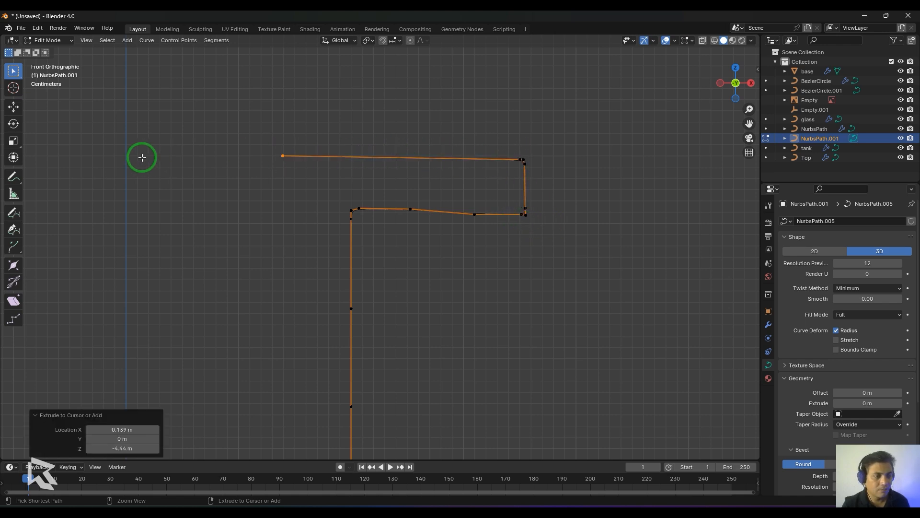
{"action": "right_click", "coordinate": [134, 158], "text": "ctrl"}
Flatten the rim's lower row of control points into a horizontal line by scaling them along Z to nearly zero.
{"action": "left_click", "coordinate": [13, 106]}
{"action": "left_click_drag", "start_coordinate": [328, 200], "coordinate": [509, 209]}
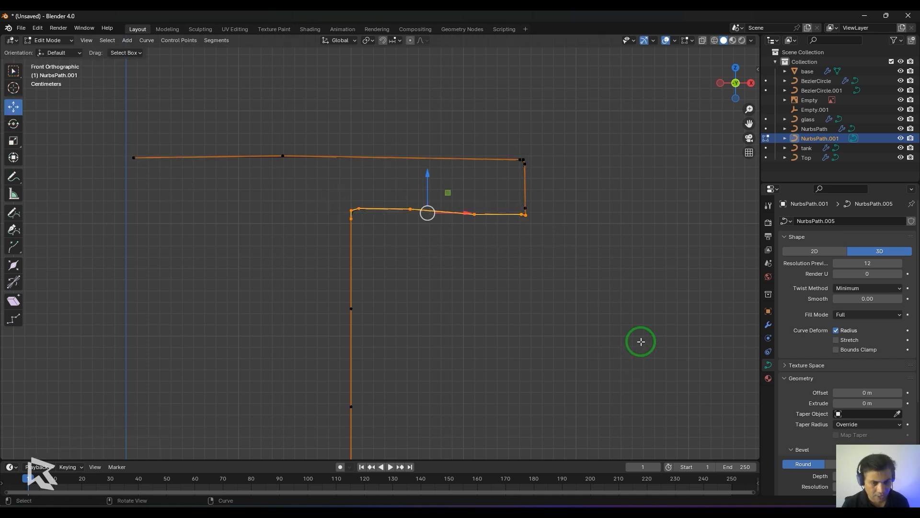
{"action": "key", "text": "s"}
{"action": "key", "text": "z"}
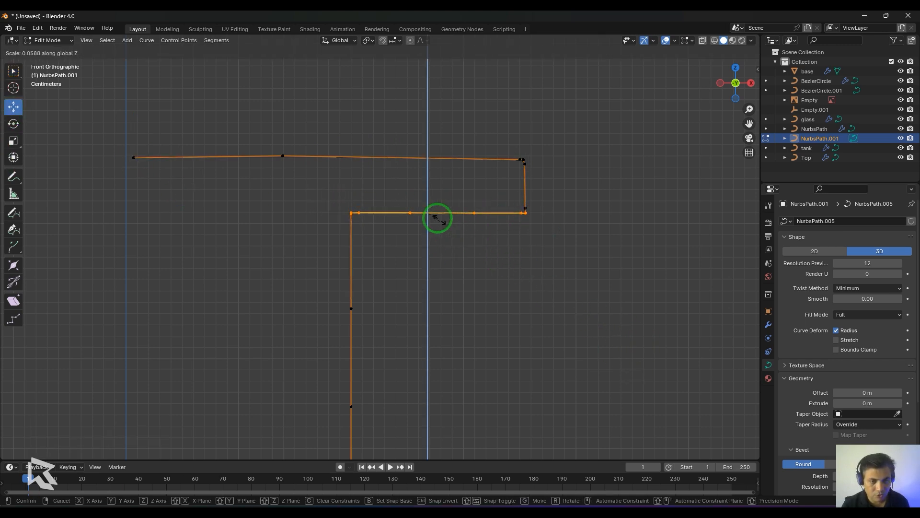
{"action": "left_click", "coordinate": [437, 218]}
Align the control points of the rim's outer side vertically by scaling them along X to nearly zero.
{"action": "scroll", "coordinate": [601, 266], "scroll_direction": "up", "scroll_amount": 3}
{"action": "left_click_drag", "start_coordinate": [687, 272], "coordinate": [626, 71]}
{"action": "scroll", "coordinate": [695, 265], "scroll_direction": "down", "scroll_amount": 1}
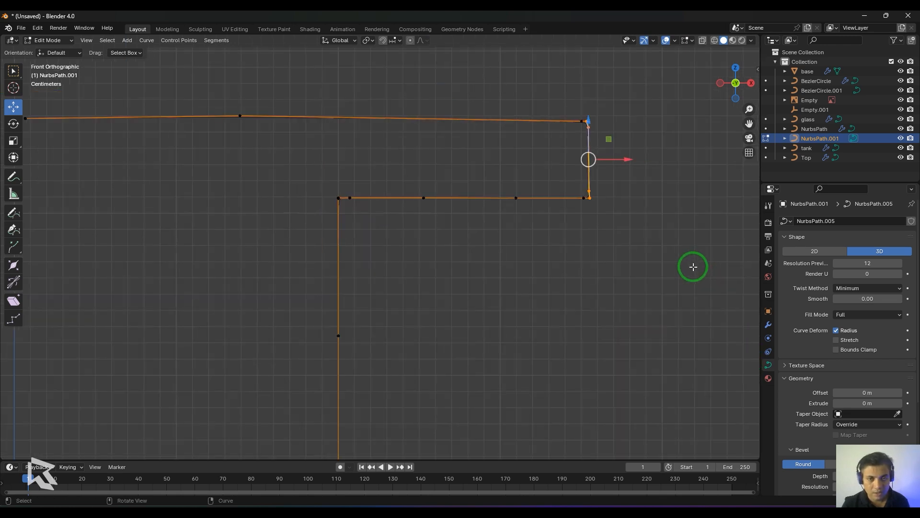
{"action": "key", "text": "s"}
{"action": "key", "text": "x"}
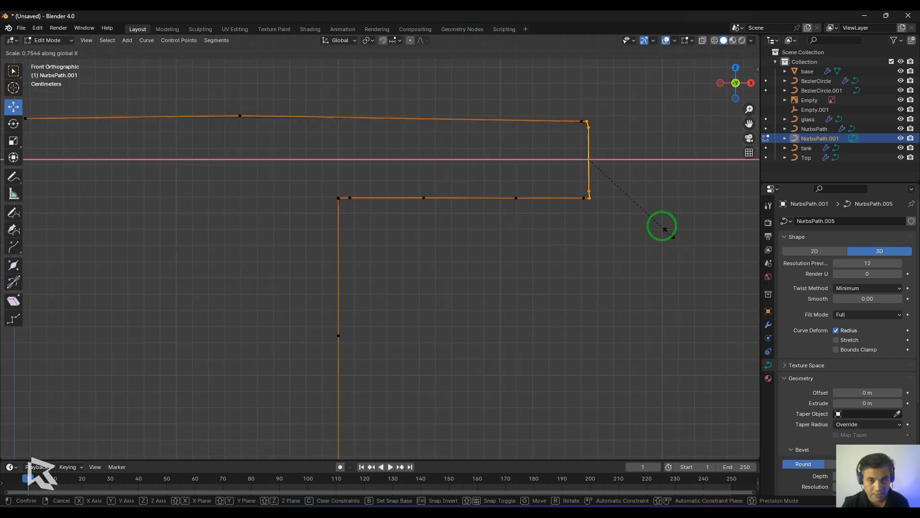
{"action": "left_click", "coordinate": [609, 154]}
Flatten the profile's top row of control points by scaling them along Z to 0.003.
{"action": "scroll", "coordinate": [351, 153], "scroll_direction": "down", "scroll_amount": 3}
{"action": "left_click_drag", "start_coordinate": [146, 128], "coordinate": [549, 173]}
{"action": "scroll", "coordinate": [618, 235], "scroll_direction": "up", "scroll_amount": 2}
{"action": "key", "text": "s"}
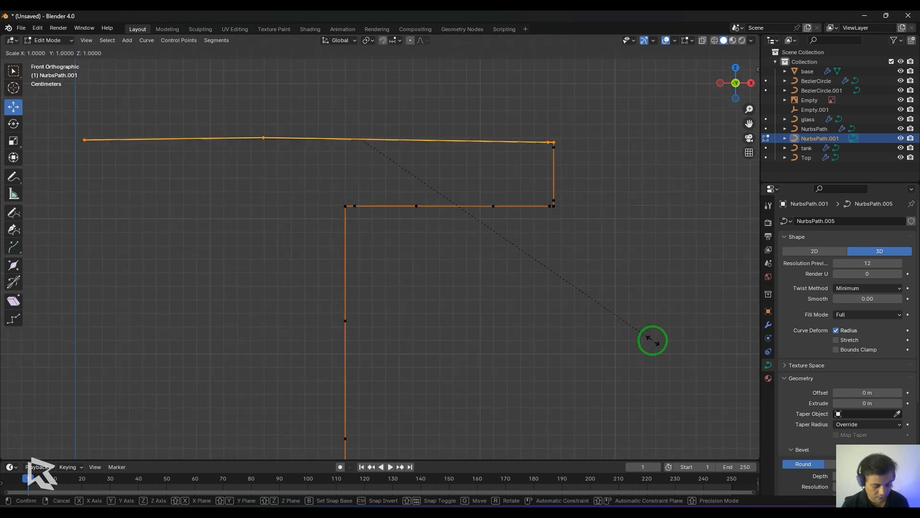
{"action": "key", "text": "z"}
{"action": "left_click", "coordinate": [363, 141]}
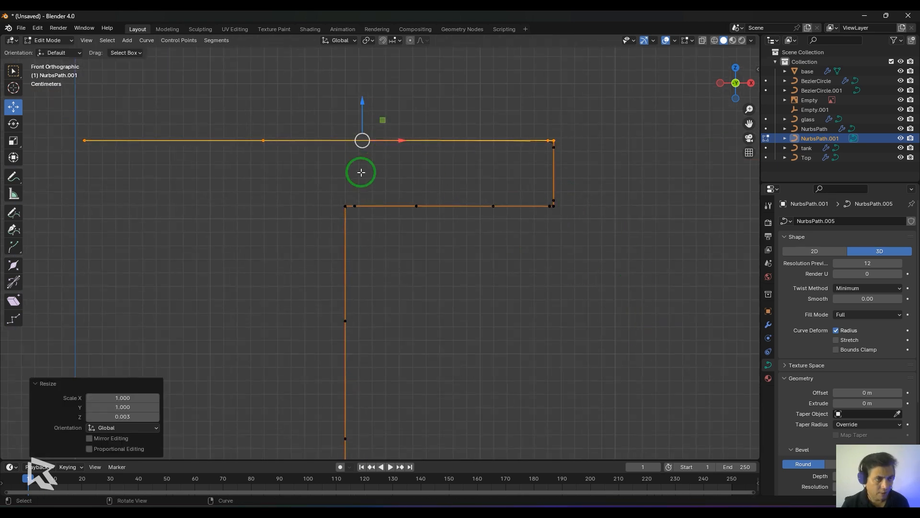
Snap the top row's inner end point onto the central axis, moving it -0.0068 m along X, and return to Object Mode.
{"action": "left_click_drag", "start_coordinate": [60, 124], "coordinate": [113, 185]}
{"action": "left_click", "coordinate": [382, 40]}
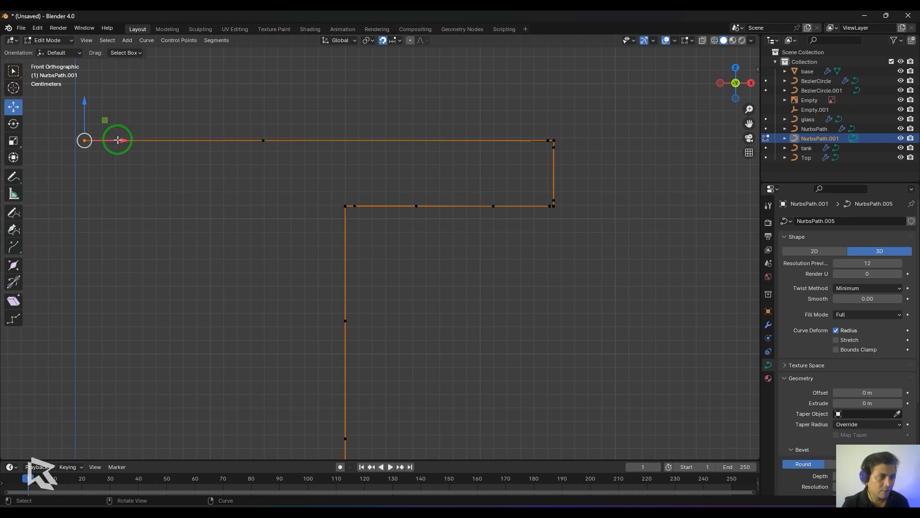
{"action": "left_click_drag", "start_coordinate": [117, 140], "coordinate": [107, 140]}
{"action": "scroll", "coordinate": [479, 289], "scroll_direction": "down", "scroll_amount": 6}
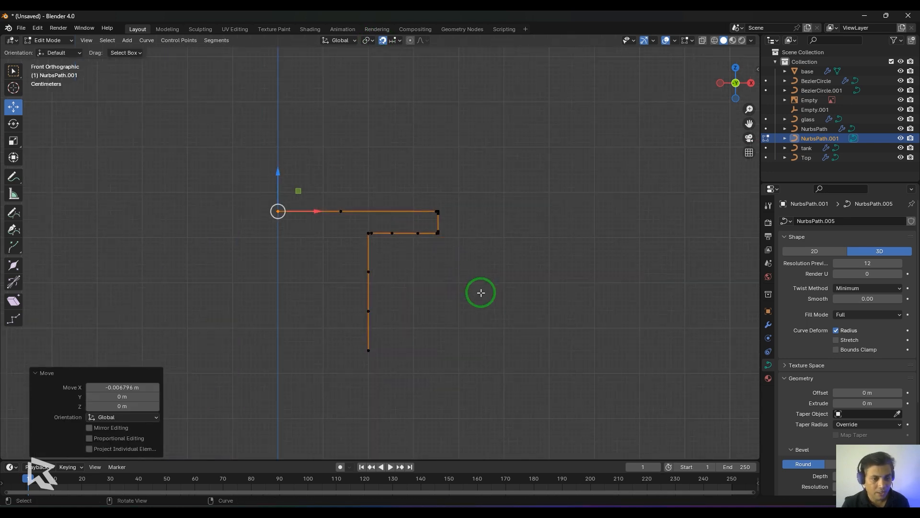
{"action": "key", "text": "Tab"}
Add a Screw modifier to the profile with Empty.001 as its axis object.
{"action": "scroll", "coordinate": [500, 250], "scroll_direction": "down", "scroll_amount": 2}
{"action": "middle_click_drag", "start_coordinate": [500, 249], "coordinate": [516, 271]}
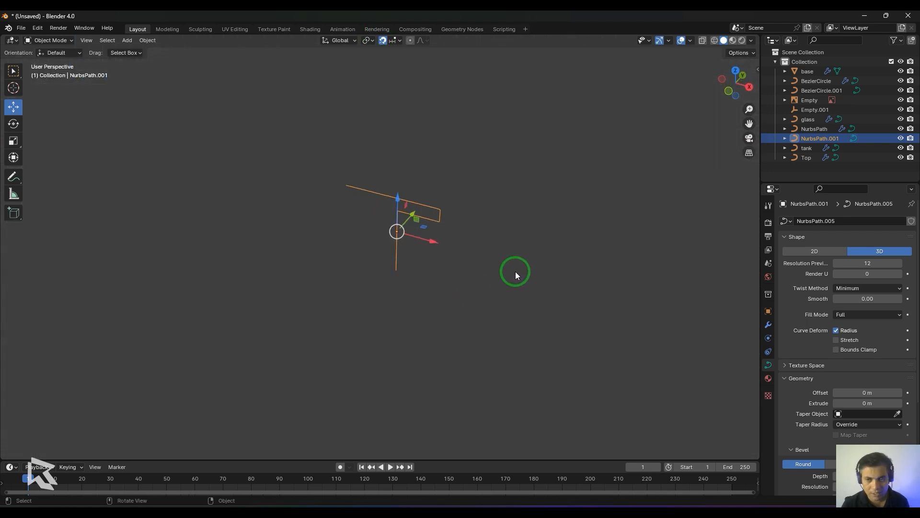
{"action": "left_click", "coordinate": [769, 325]}
{"action": "left_click", "coordinate": [828, 216]}
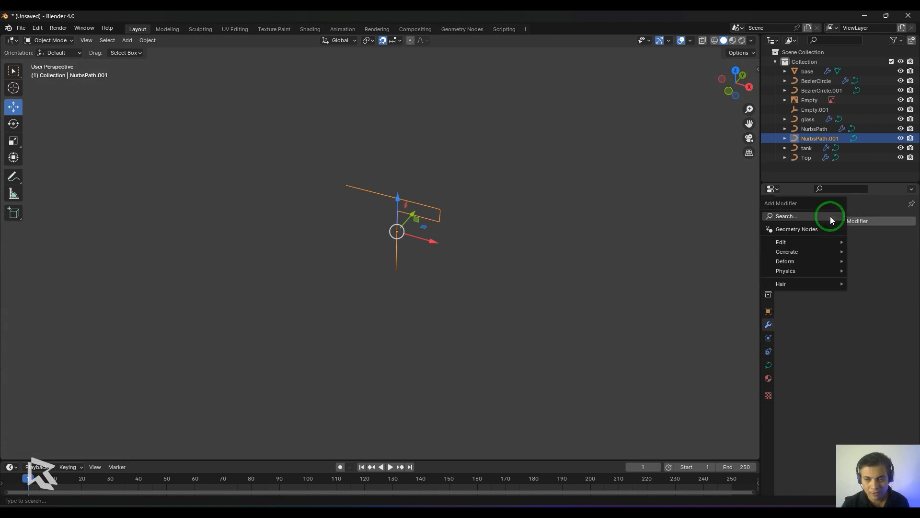
{"action": "type", "text": "scr"}
{"action": "left_click", "coordinate": [716, 233]}
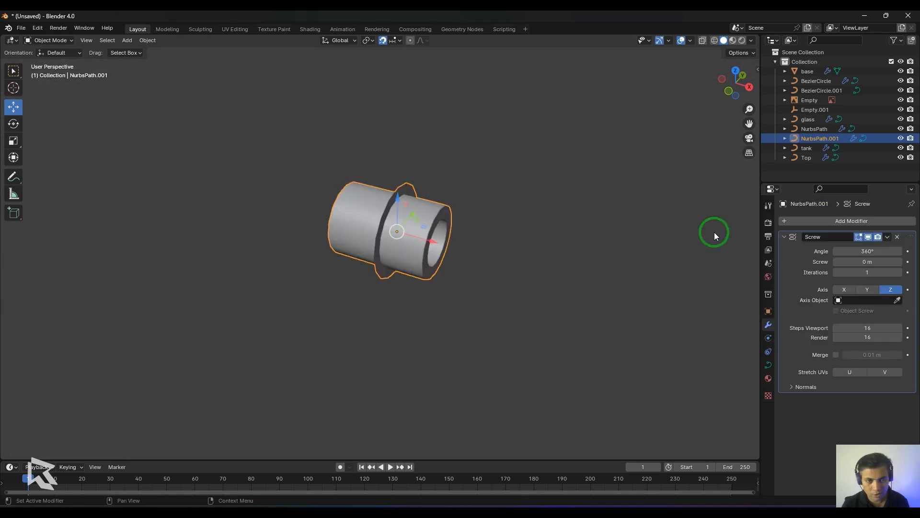
{"action": "left_click", "coordinate": [843, 301]}
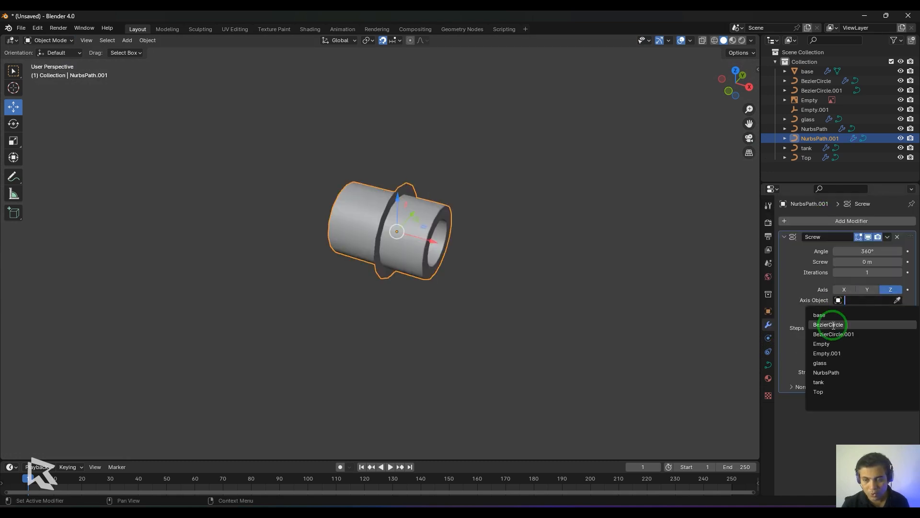
{"action": "left_click", "coordinate": [834, 351]}
Narrow the rim by moving its outer control points -0.027 m along X, and move them farther inward with snapping off.
{"action": "key", "text": "KP_1"}
{"action": "scroll", "coordinate": [537, 271], "scroll_direction": "up", "scroll_amount": 2}
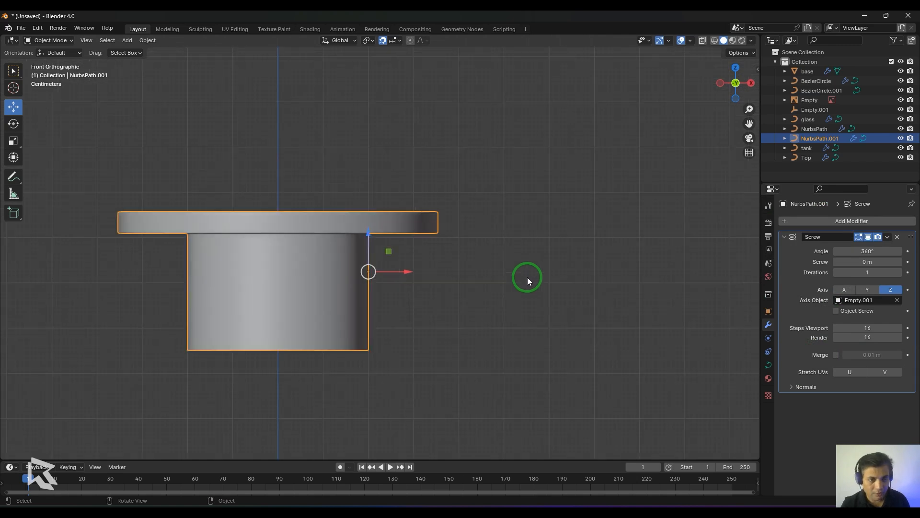
{"action": "key", "text": "Tab"}
{"action": "scroll", "coordinate": [493, 269], "scroll_direction": "up", "scroll_amount": 3}
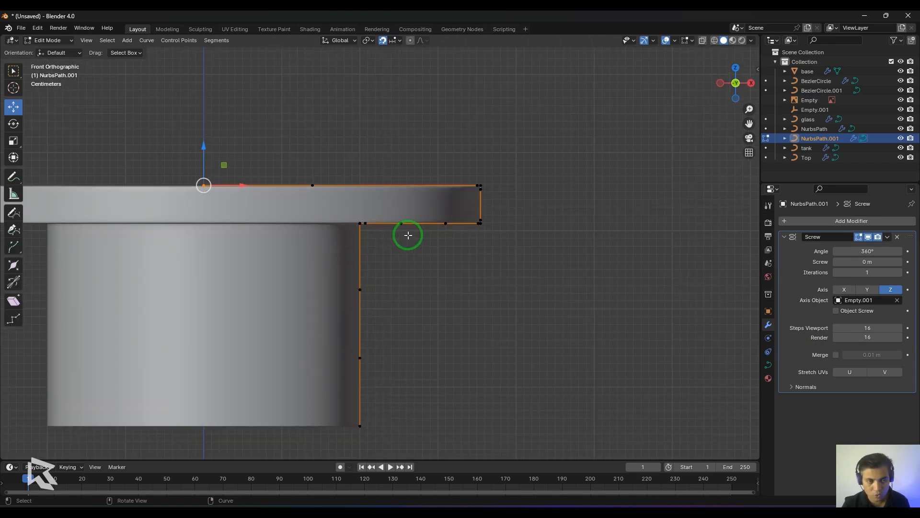
{"action": "left_click_drag", "start_coordinate": [532, 154], "coordinate": [453, 265]}
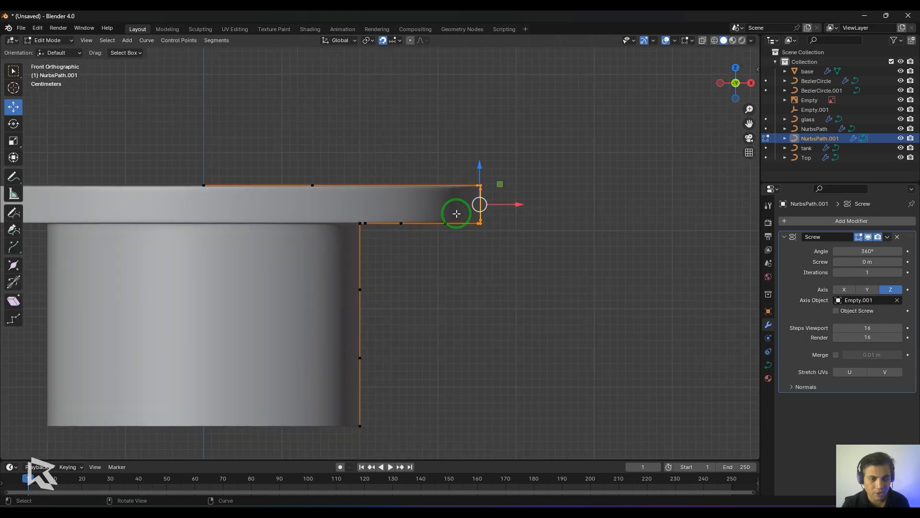
{"action": "left_click_drag", "start_coordinate": [506, 206], "coordinate": [482, 206]}
{"action": "left_click", "coordinate": [383, 41]}
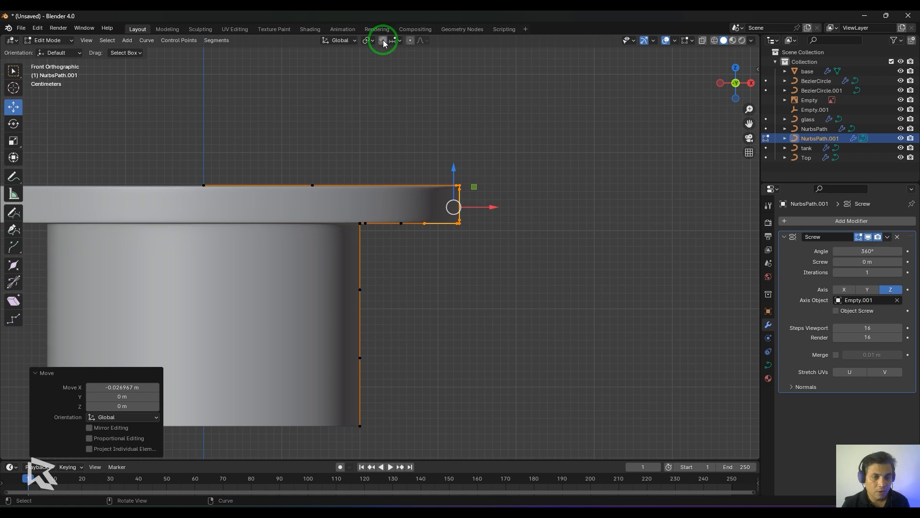
{"action": "left_click_drag", "start_coordinate": [379, 149], "coordinate": [496, 243]}
{"action": "left_click_drag", "start_coordinate": [482, 206], "coordinate": [438, 206]}
{"action": "key", "text": "Tab"}
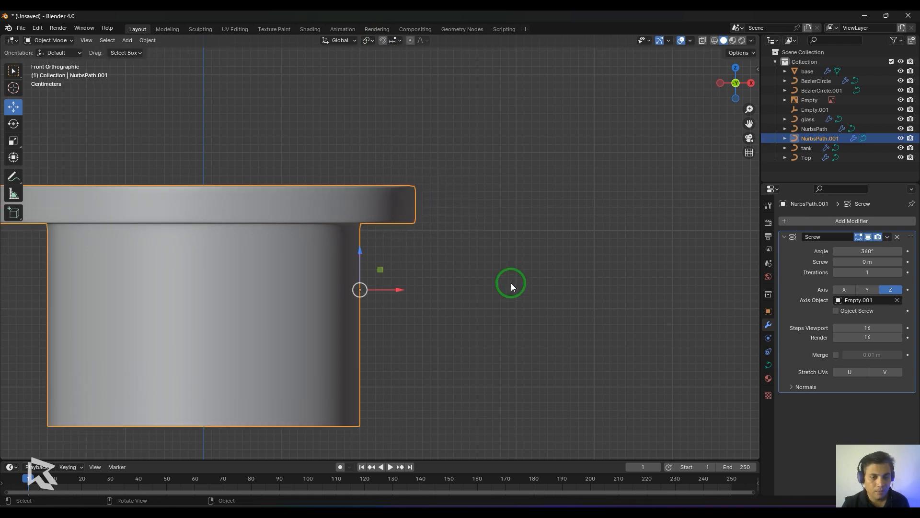
Set the Screw modifier's viewport steps to 60.
{"action": "middle_click_drag", "start_coordinate": [511, 286], "coordinate": [484, 308]}
{"action": "scroll", "coordinate": [484, 308], "scroll_direction": "down", "scroll_amount": 3}
{"action": "left_click", "coordinate": [854, 327]}
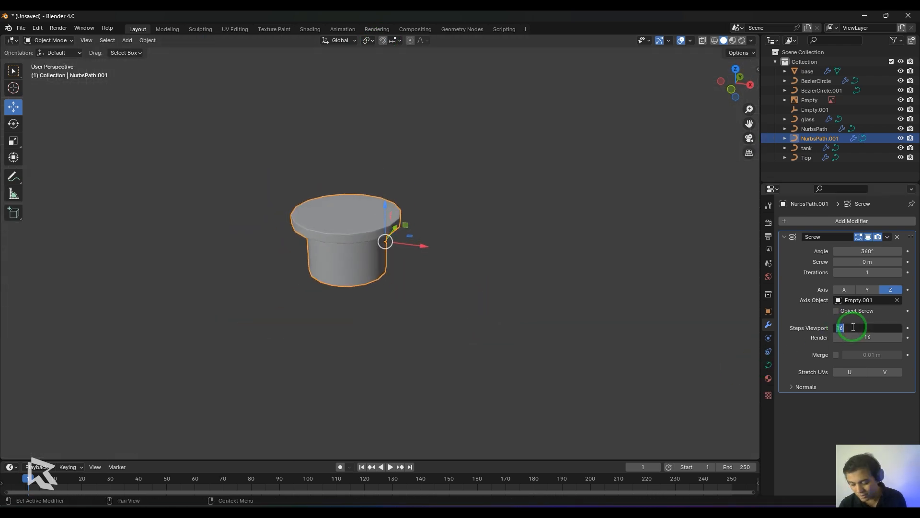
{"action": "type", "text": "60"}
{"action": "key", "text": "Return"}
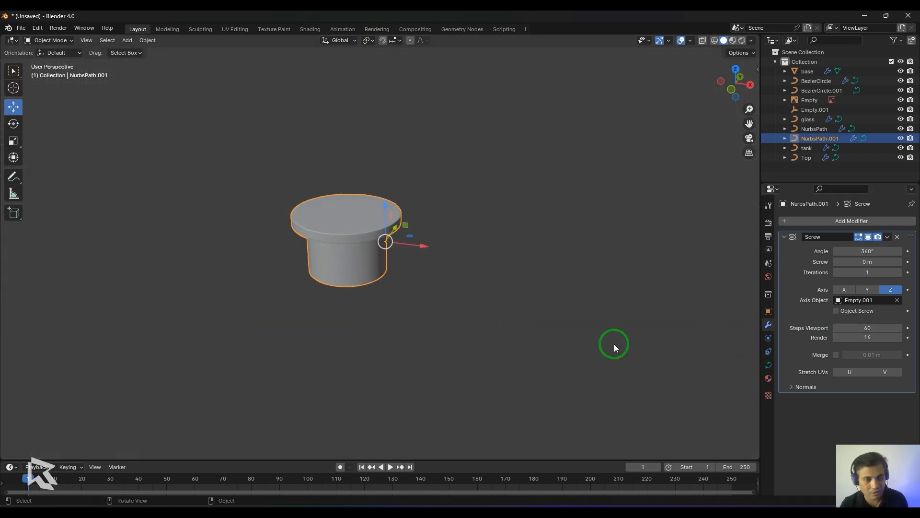
Convert the revolved cap to a mesh and set its origin to Center of Mass (Volume).
{"action": "right_click", "coordinate": [351, 233]}
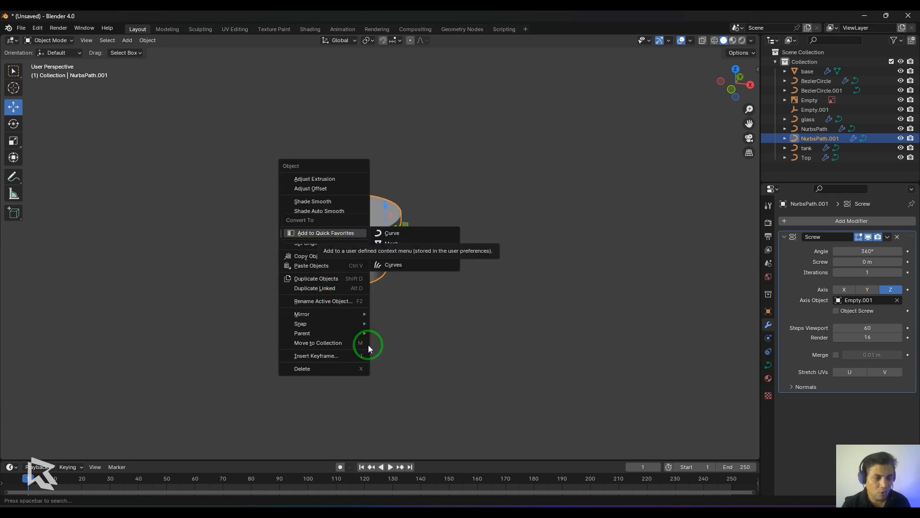
{"action": "mouse_move", "coordinate": [360, 233]}
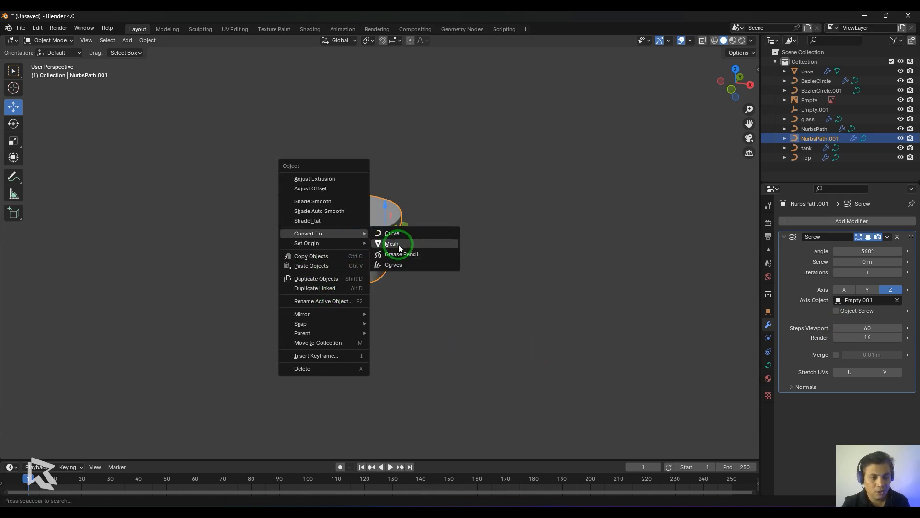
{"action": "left_click", "coordinate": [399, 245]}
{"action": "scroll", "coordinate": [489, 310], "scroll_direction": "down", "scroll_amount": 3}
{"action": "key", "text": "KP_1"}
{"action": "left_click", "coordinate": [147, 40]}
{"action": "mouse_move", "coordinate": [163, 60]}
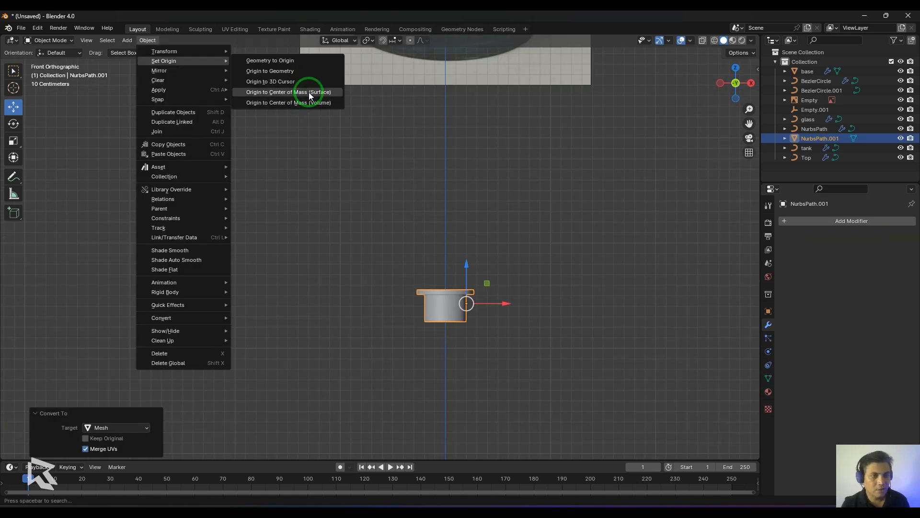
{"action": "left_click", "coordinate": [310, 103]}
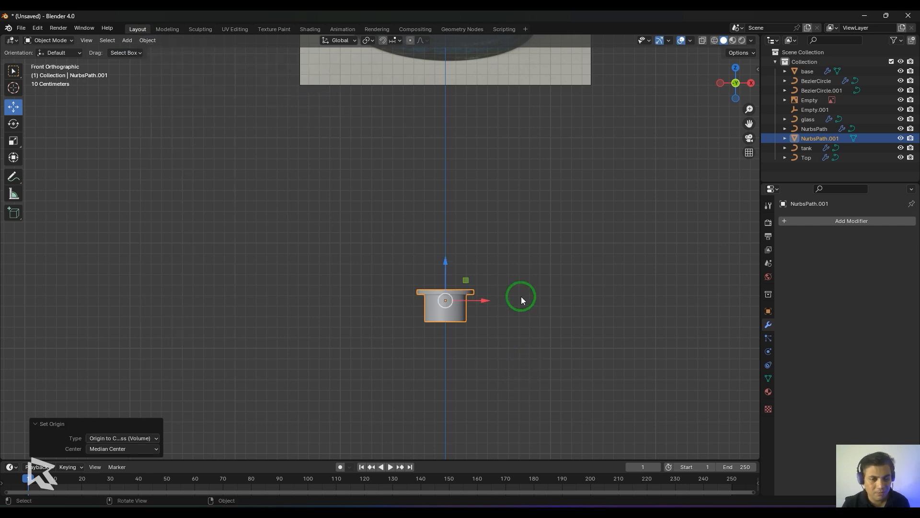
Raise the cap 3.3393 m along Z and move it -0.48721 m along Y to the side of the lantern's base.
{"action": "scroll", "coordinate": [521, 300], "scroll_direction": "down", "scroll_amount": 3}
{"action": "left_click_drag", "start_coordinate": [411, 299], "coordinate": [404, 85]}
{"action": "key", "text": "KP_3"}
{"action": "scroll", "coordinate": [470, 194], "scroll_direction": "up", "scroll_amount": 4}
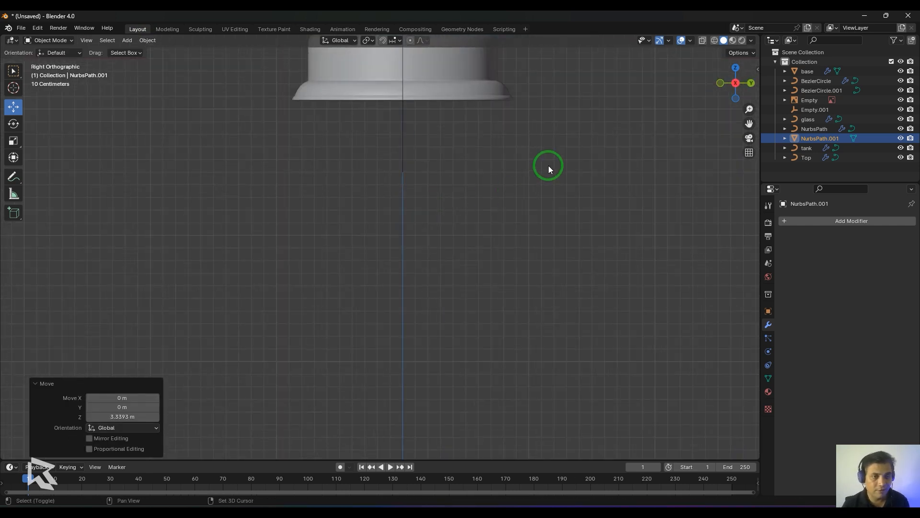
{"action": "middle_click_drag", "start_coordinate": [548, 166], "coordinate": [541, 383], "text": "shift"}
{"action": "scroll", "coordinate": [532, 355], "scroll_direction": "up", "scroll_amount": 4}
{"action": "left_click_drag", "start_coordinate": [460, 231], "coordinate": [335, 226]}
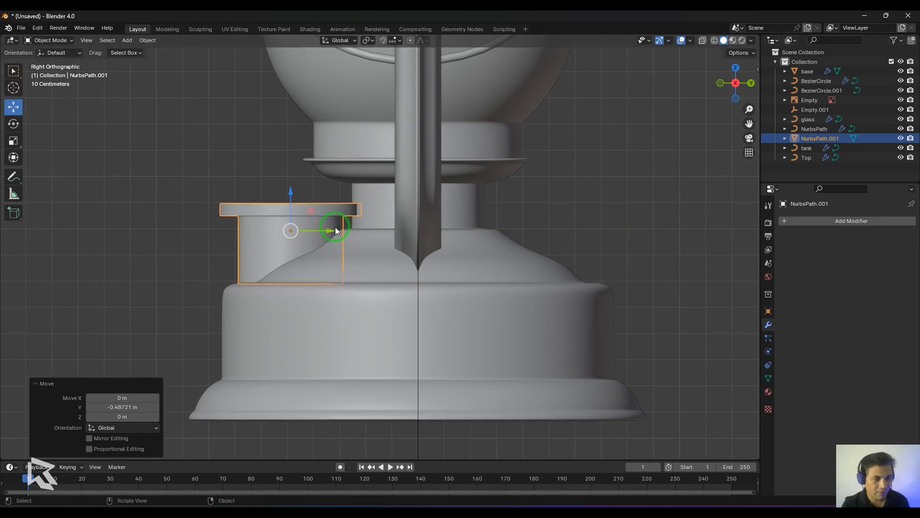
Scale the cap to 0.481, tilt it about 27° to follow the tank's sloped shoulder, and scale it by 0.843 more.
{"action": "key", "text": "s"}
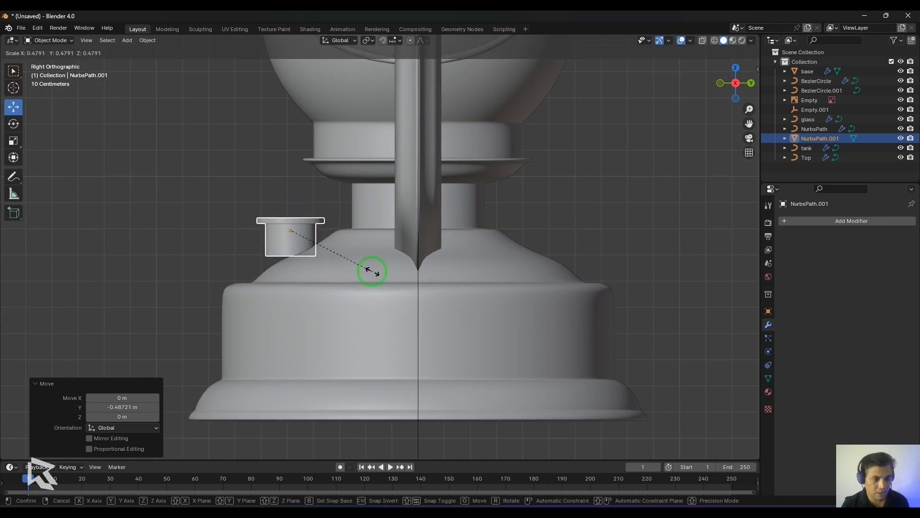
{"action": "left_click", "coordinate": [371, 269]}
{"action": "key", "text": "r"}
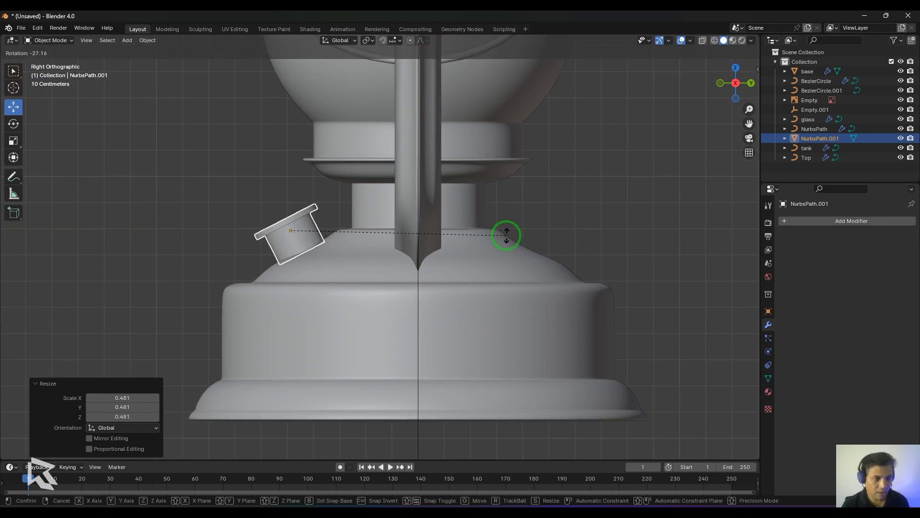
{"action": "left_click", "coordinate": [508, 238]}
{"action": "key", "text": "s"}
{"action": "left_click", "coordinate": [517, 332]}
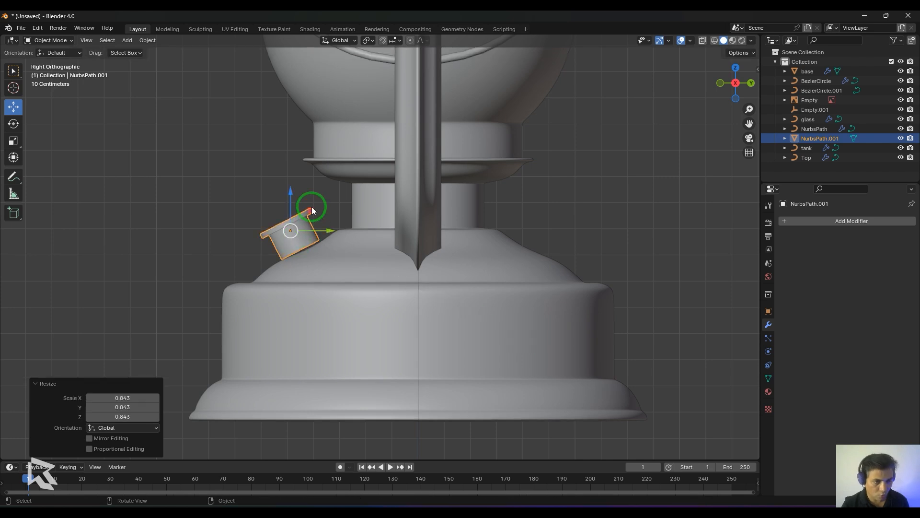
Move the tilted cap onto the tank's sloped shoulder, deselect it and view the whole lantern in perspective.
{"action": "key", "text": "g"}
{"action": "left_click", "coordinate": [288, 230]}
{"action": "left_click", "coordinate": [236, 275]}
{"action": "scroll", "coordinate": [196, 286], "scroll_direction": "down", "scroll_amount": 3}
{"action": "middle_click_drag", "start_coordinate": [196, 286], "coordinate": [255, 326]}
{"action": "scroll", "coordinate": [232, 315], "scroll_direction": "down", "scroll_amount": 3}
{"action": "scroll", "coordinate": [588, 262], "scroll_direction": "up", "scroll_amount": 2}
{"action": "middle_click_drag", "start_coordinate": [588, 262], "coordinate": [595, 321]}
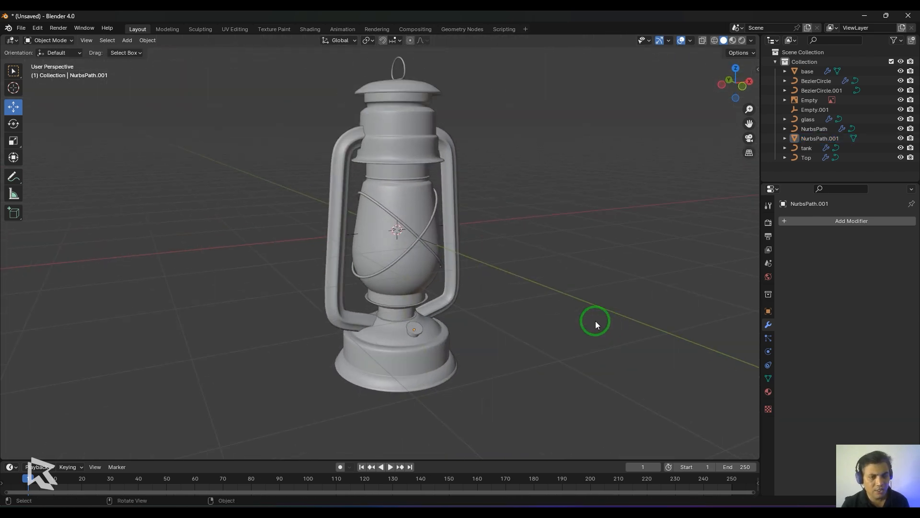